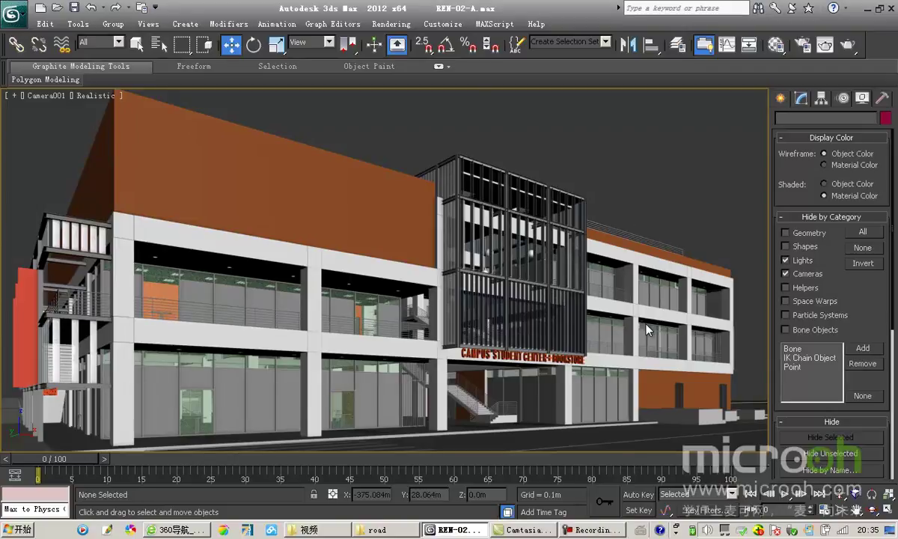
Examine the campus building from above and at an angle, closing in on the entrance block and orange wall
key(t)
key(z)
scroll(332, 296, up, 5)
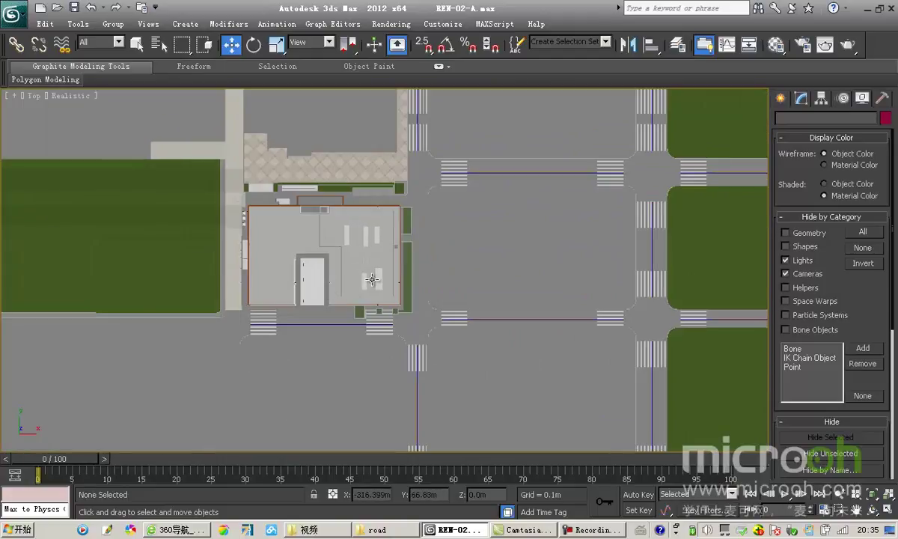
alt+middle_drag(372, 280, 395, 206)
scroll(303, 303, up, 4)
scroll(303, 303, up, 2)
middle_drag(302, 305, 554, 289)
mouse_move(505, 267)
alt+middle_down()
mouse_move(367, 292)
mouse_move(502, 277)
alt+middle_up()
scroll(428, 267, up, 2)
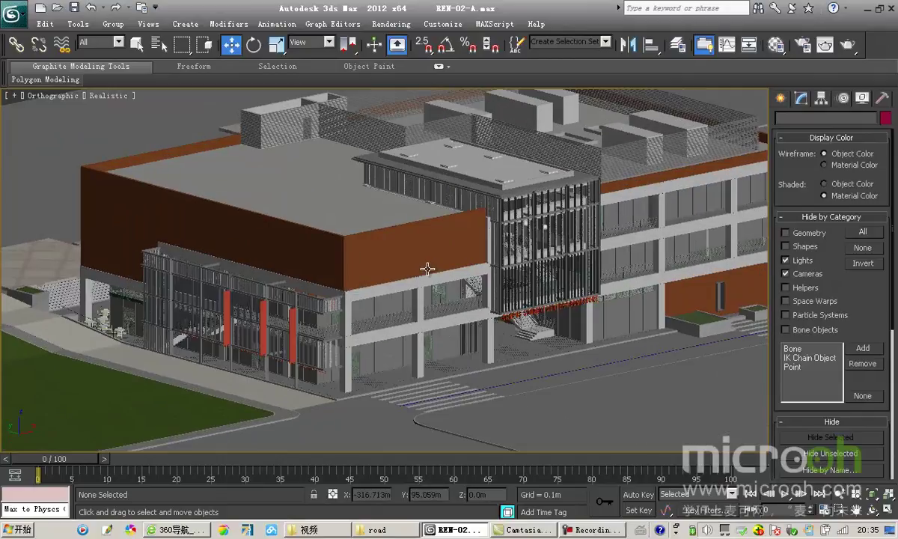
scroll(427, 272, up, 2)
scroll(353, 284, up, 2)
scroll(458, 302, up, 2)
mouse_move(442, 304)
alt+middle_down()
mouse_move(453, 294)
mouse_move(447, 304)
mouse_move(431, 290)
alt+middle_up()
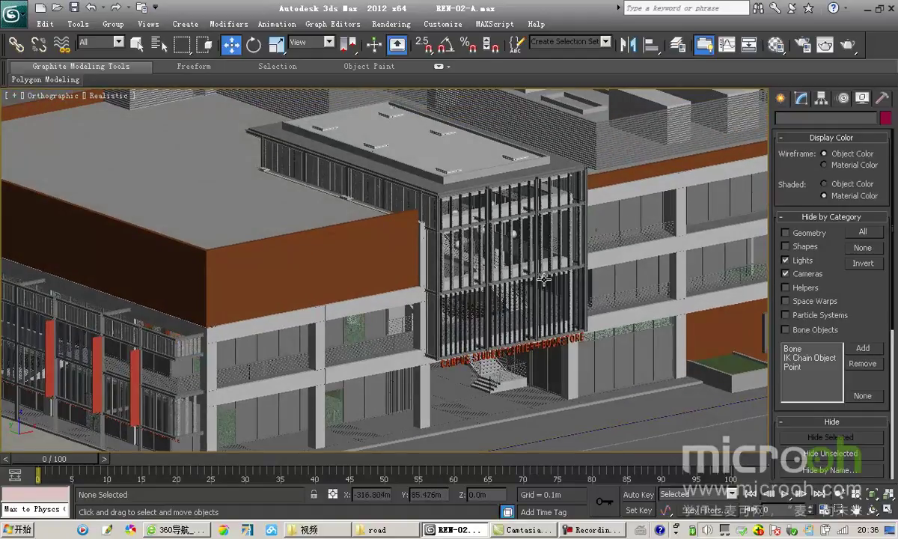
scroll(533, 294, up, 1)
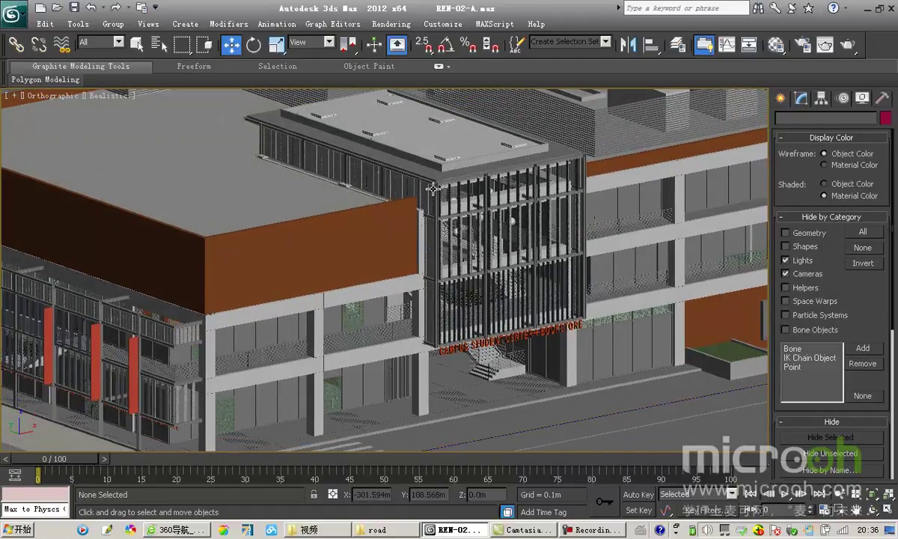
scroll(431, 196, up, 1)
middle_drag(530, 366, 515, 323)
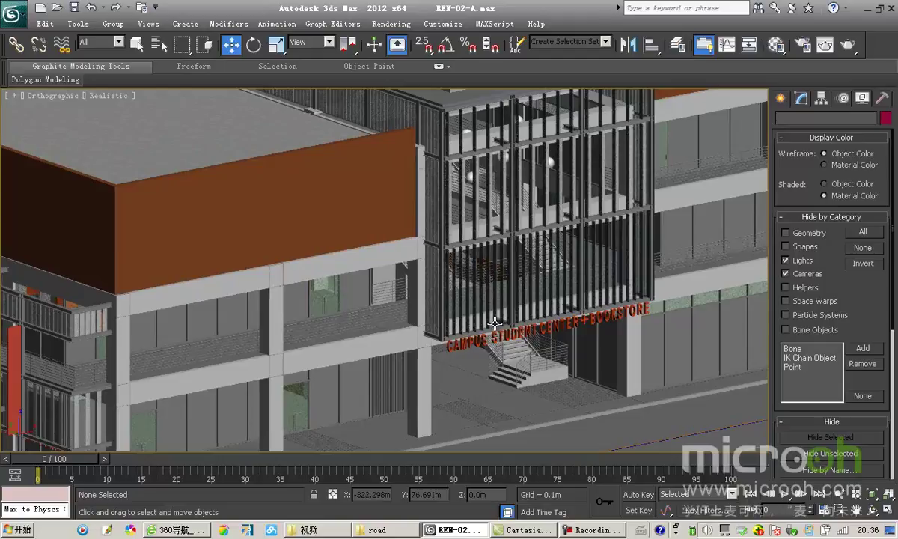
Open the Material Editor and activate the first sample slot, 01 - Default
key(m)
click(549, 317)
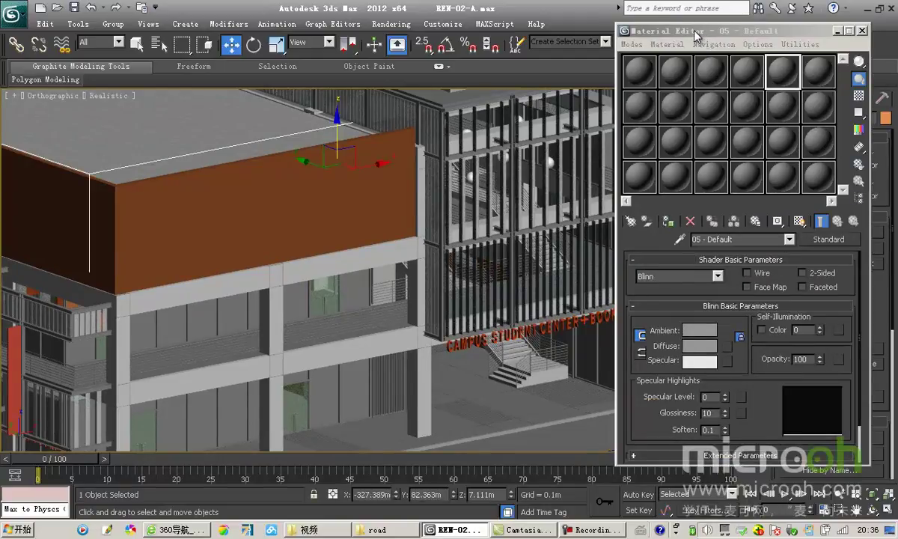
click(653, 75)
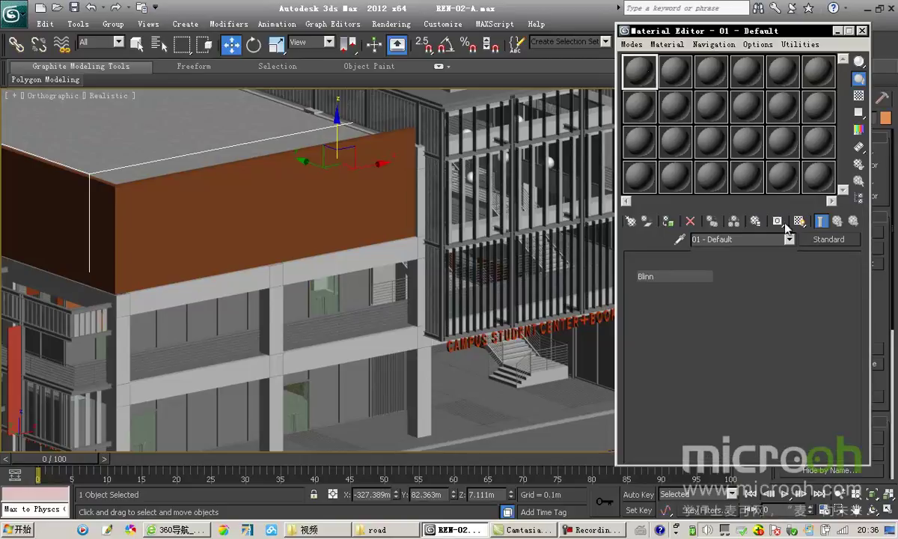
Review the Standard material types available for the first slot, including Blend, Matte/Shadow and Multi/Sub-Object
click(828, 239)
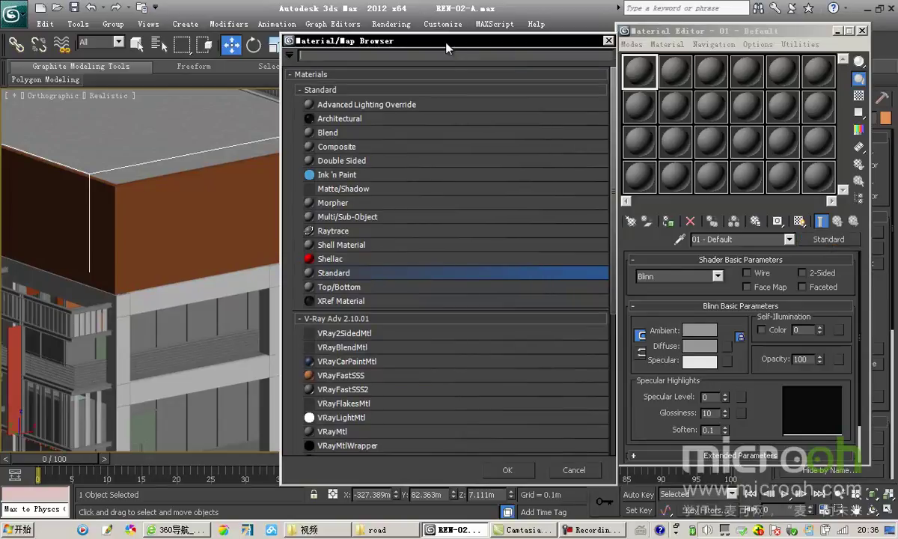
drag(398, 37, 383, 38)
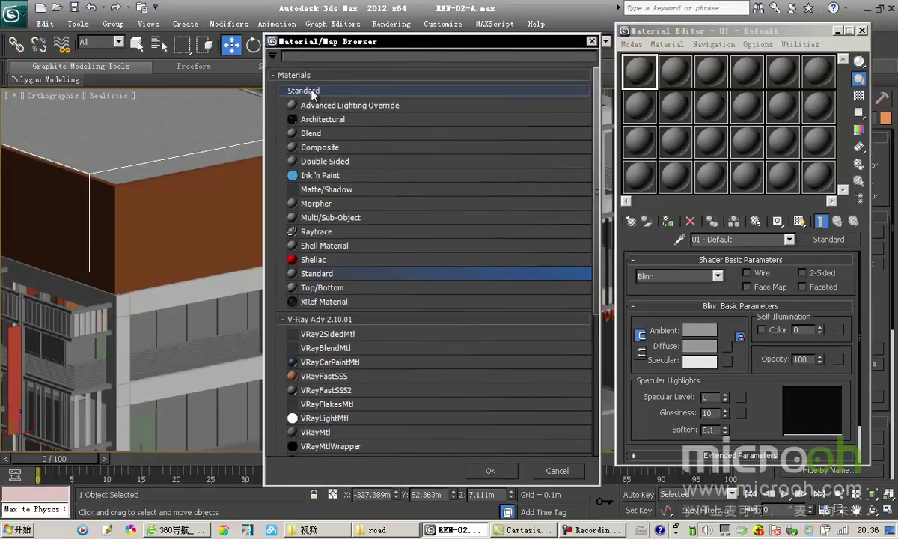
click(329, 90)
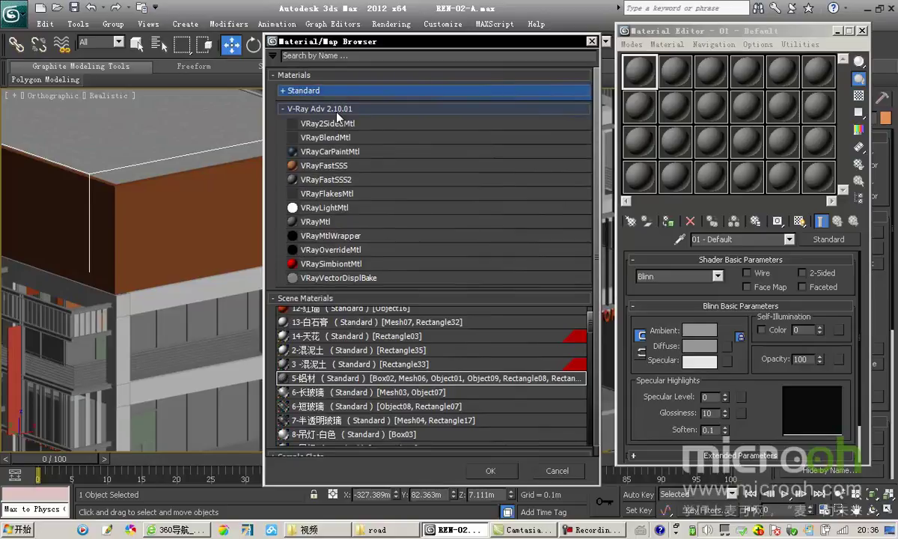
click(337, 109)
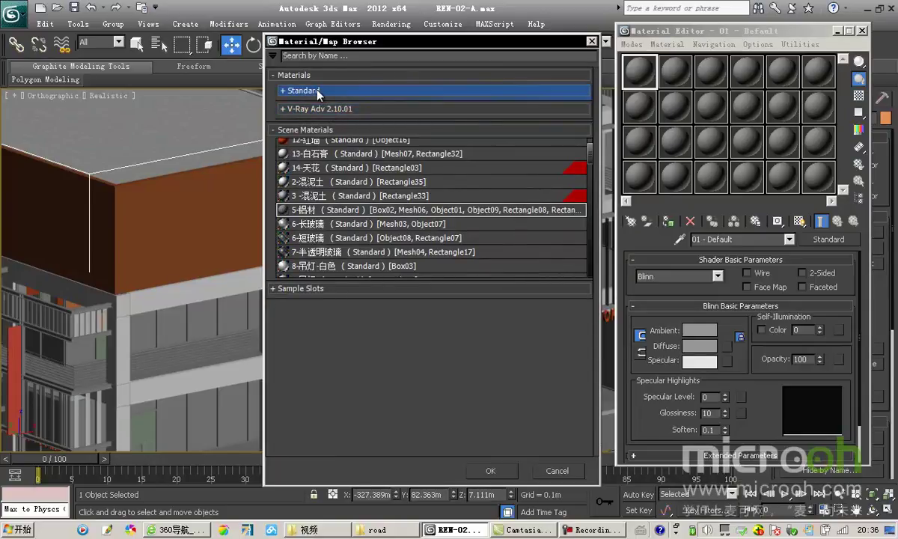
click(318, 90)
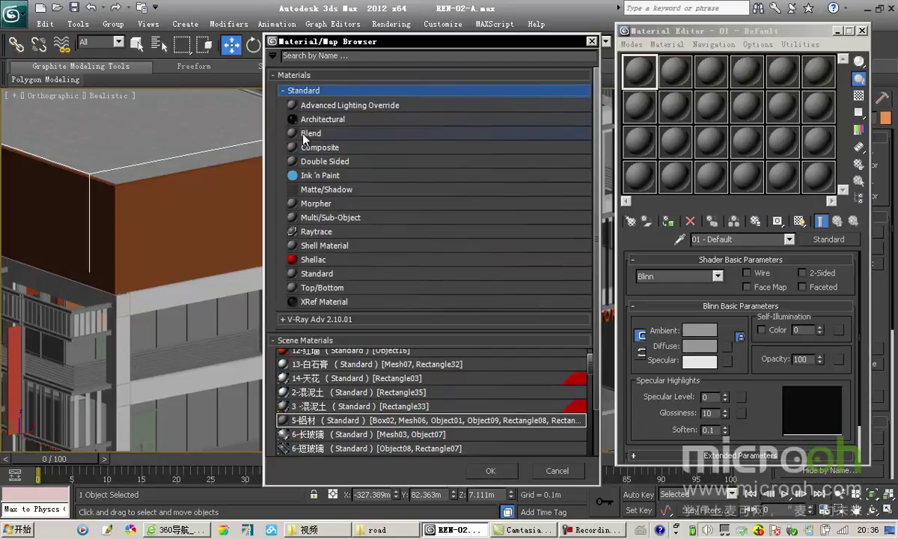
click(324, 135)
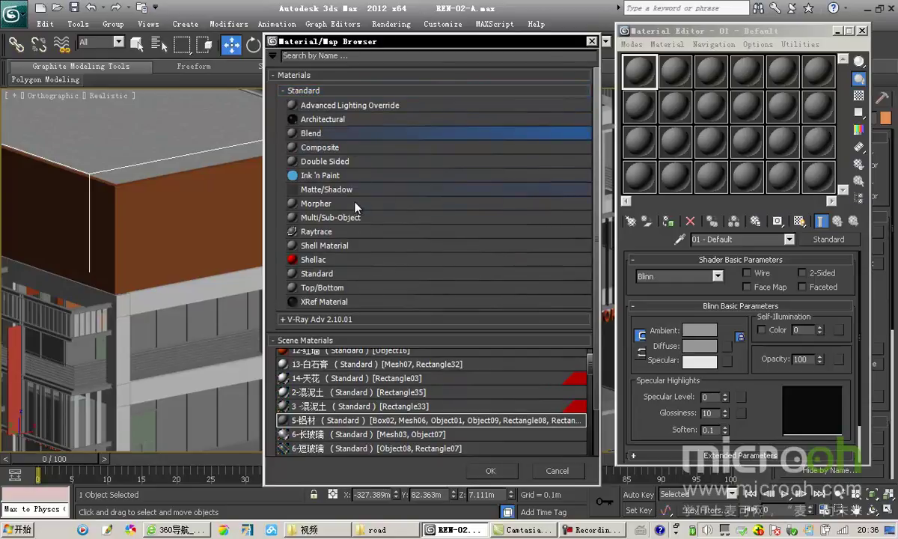
click(326, 188)
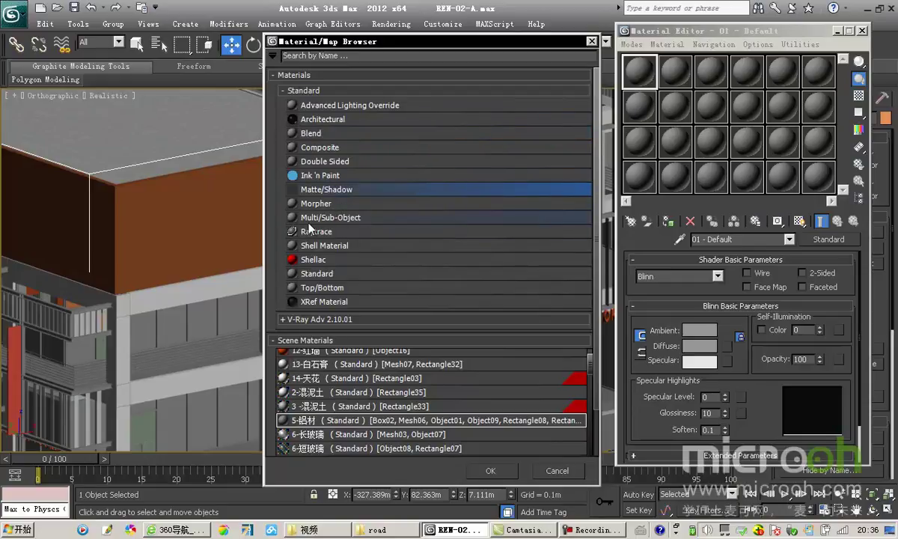
click(322, 218)
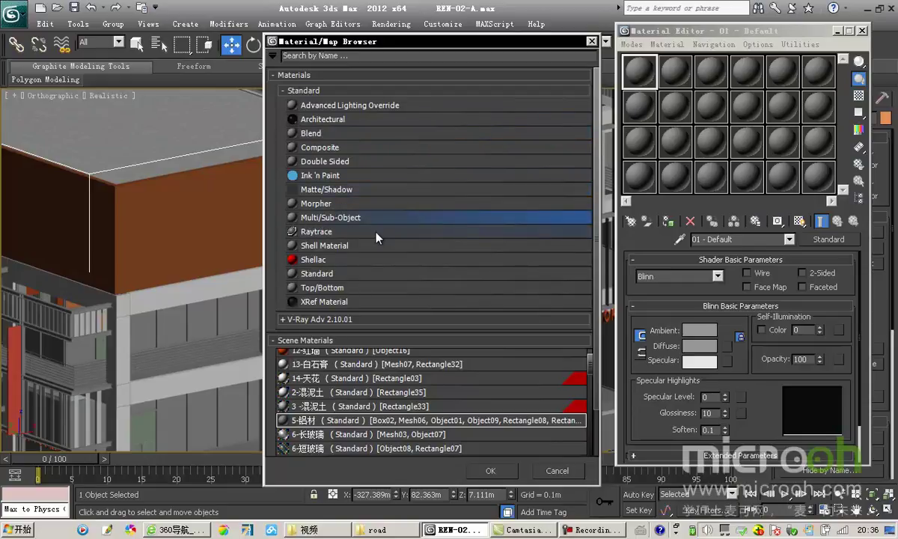
click(318, 275)
click(312, 90)
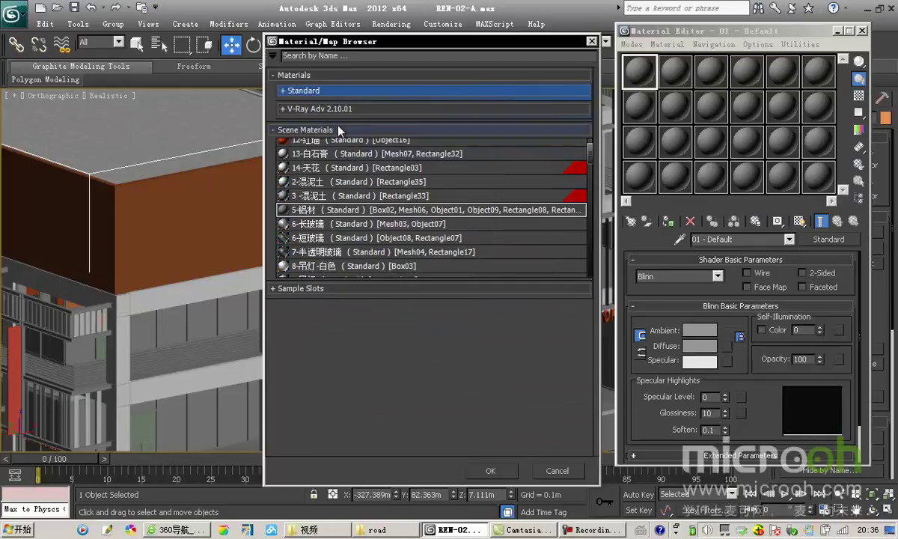
Review the V-Ray material types, including VRay2SidedMtl, VRayBlendMtl, VRayLightMtl and VRayMtl, and close the material browser
click(334, 110)
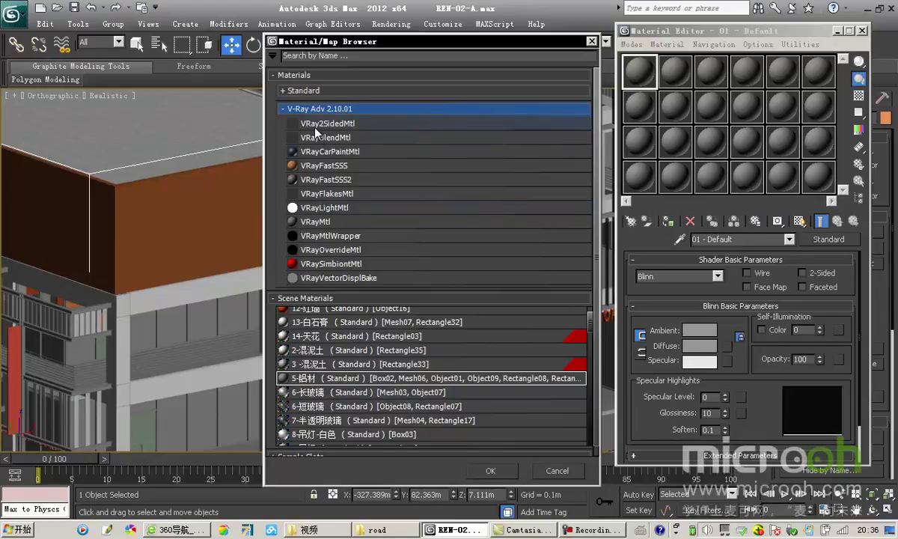
click(331, 125)
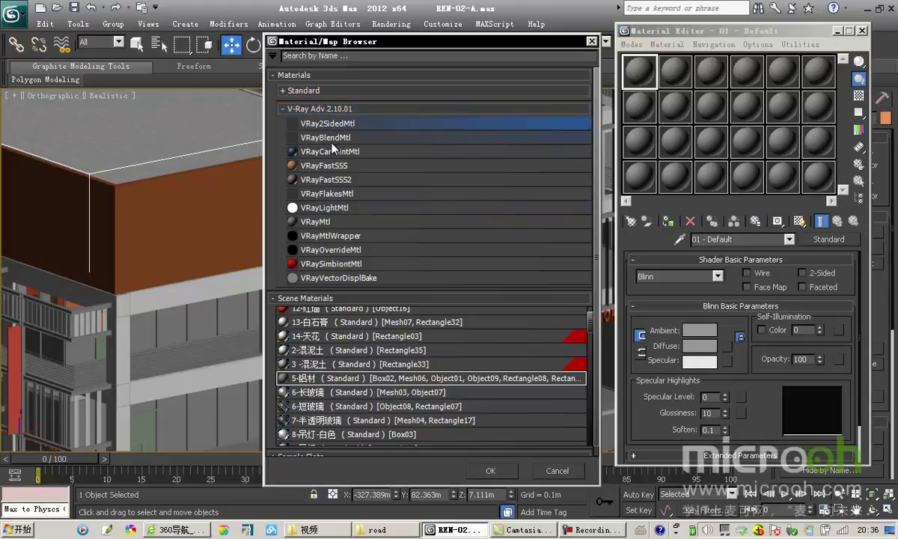
click(328, 139)
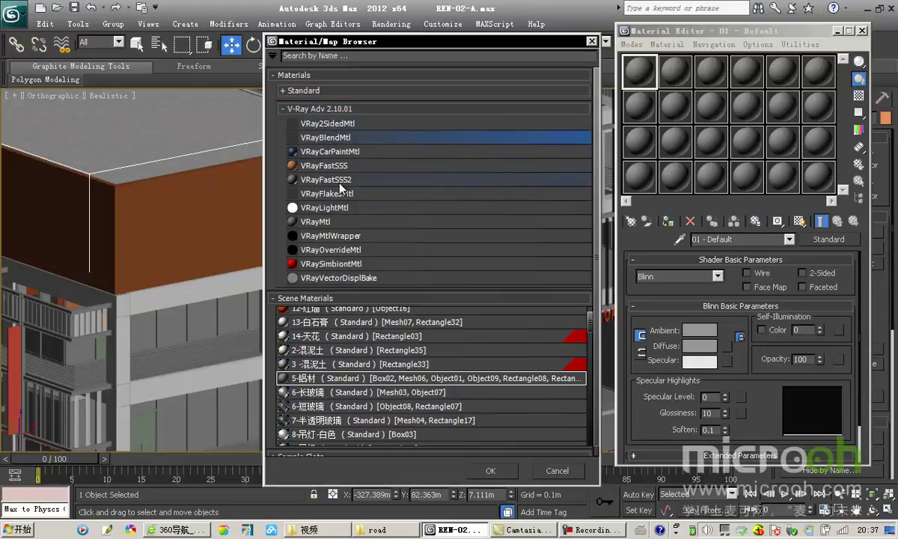
click(318, 210)
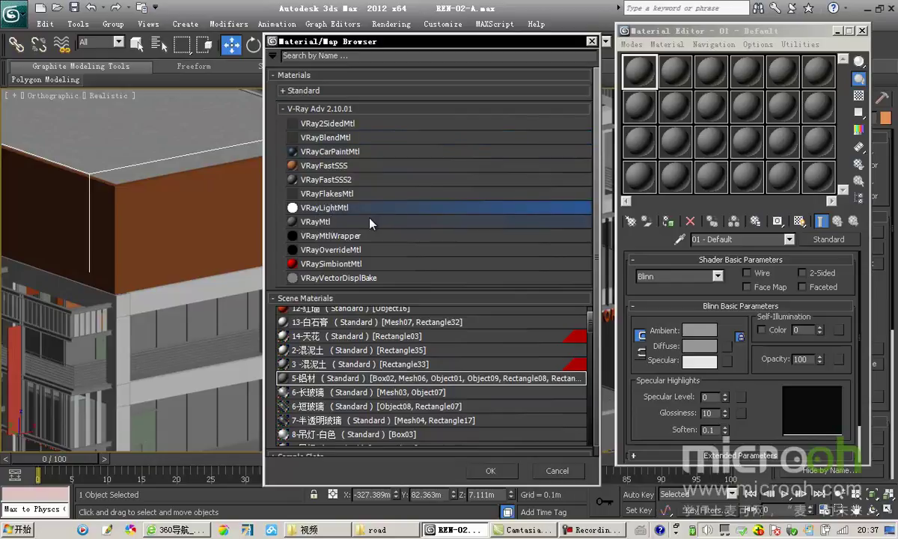
click(323, 227)
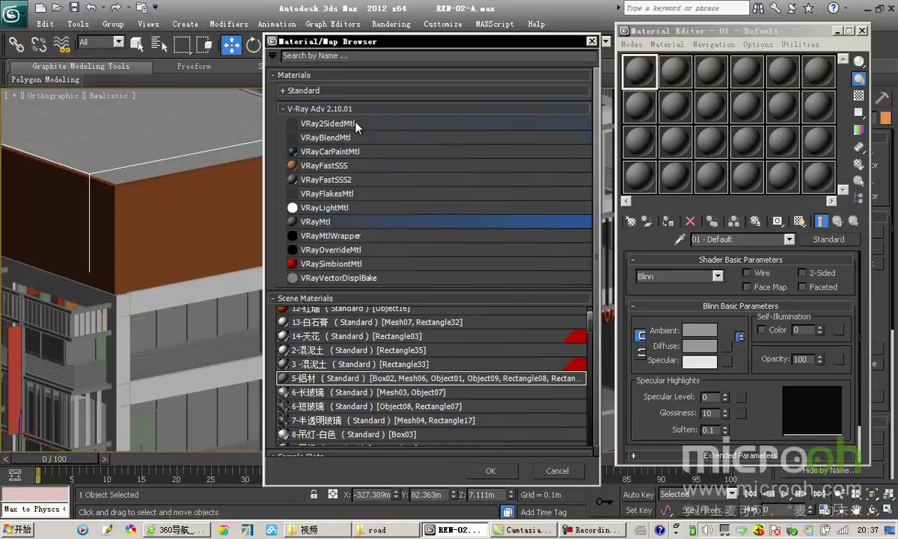
click(343, 107)
click(327, 88)
drag(484, 40, 522, 37)
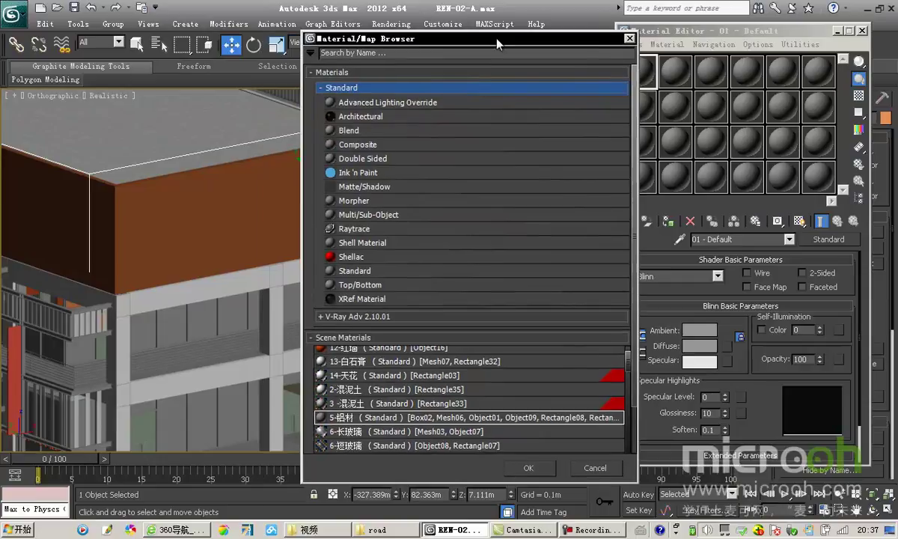
click(628, 39)
drag(629, 28, 665, 25)
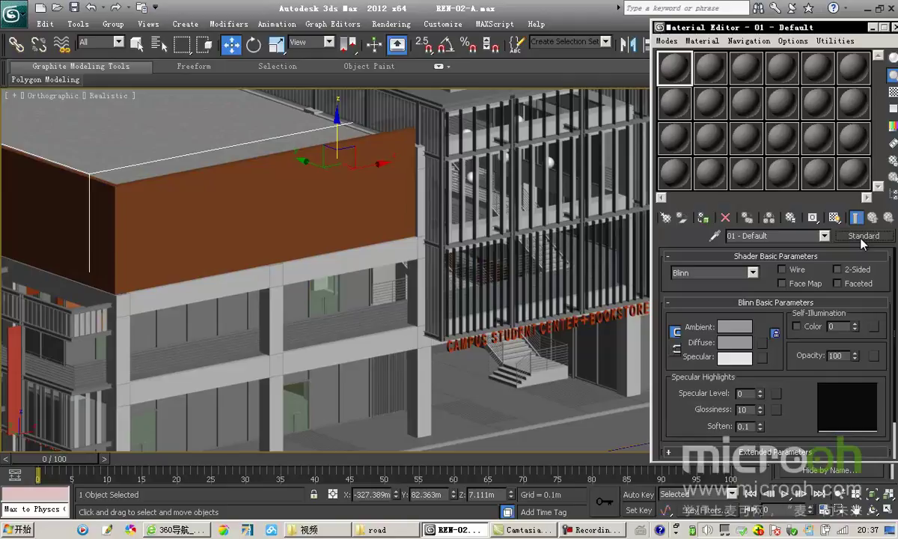
Examine the facade's orange wall, white frame and entrance screen from near and far
scroll(419, 228, down, 4)
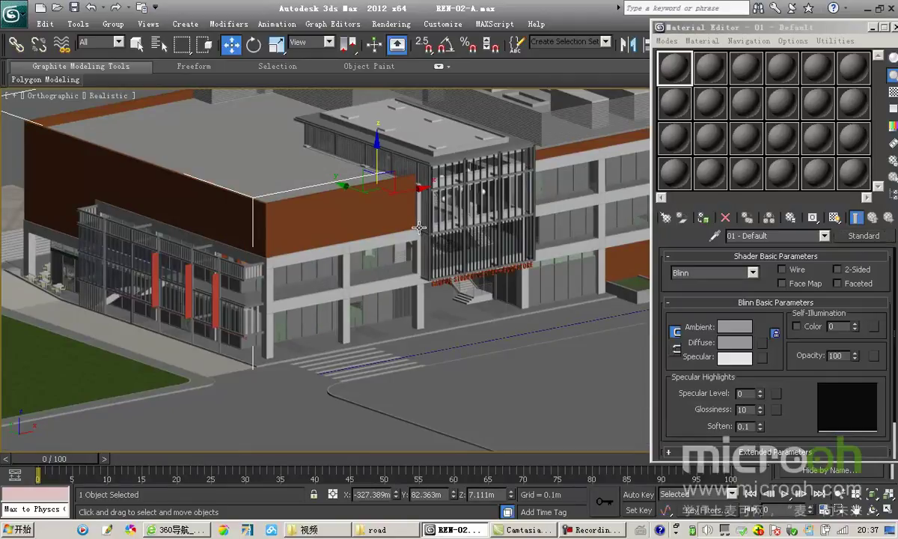
scroll(407, 263, up, 5)
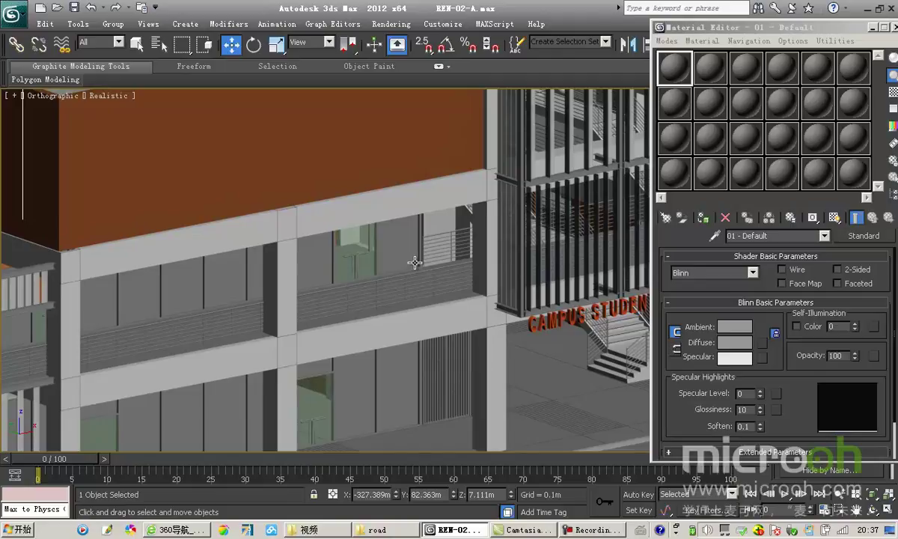
scroll(413, 262, down, 5)
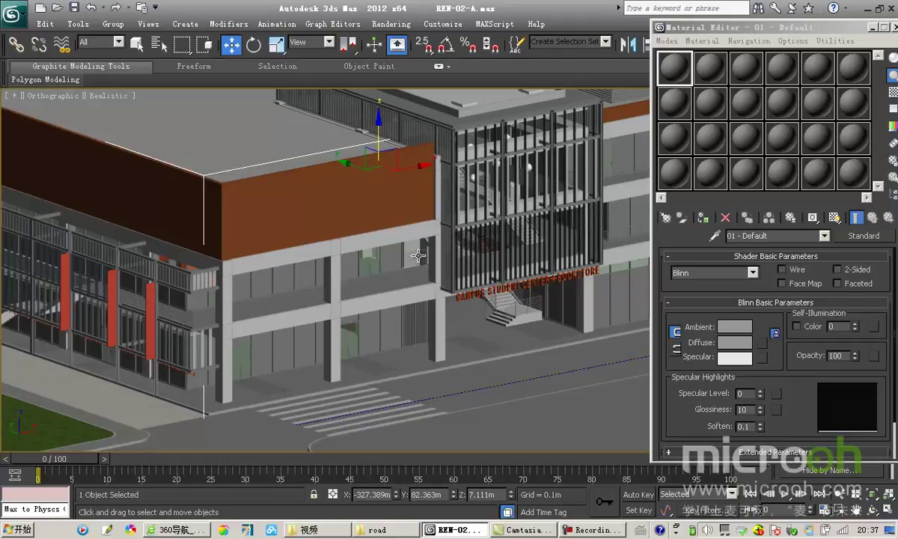
middle_drag(419, 255, 476, 338)
scroll(408, 259, up, 2)
scroll(400, 276, down, 3)
scroll(392, 300, up, 4)
scroll(350, 244, up, 2)
Sample the orange upper wall's material into the first Material Editor slot
click(715, 237)
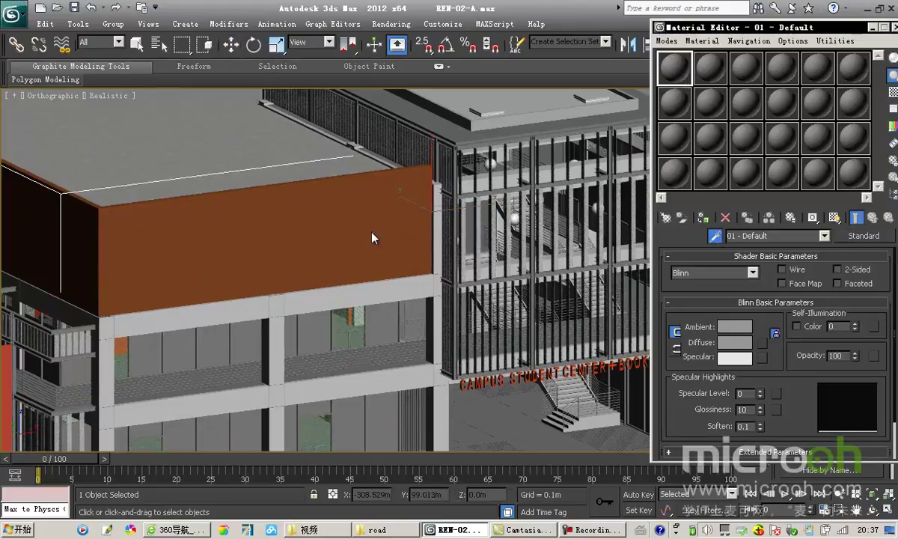
click(245, 203)
key(w)
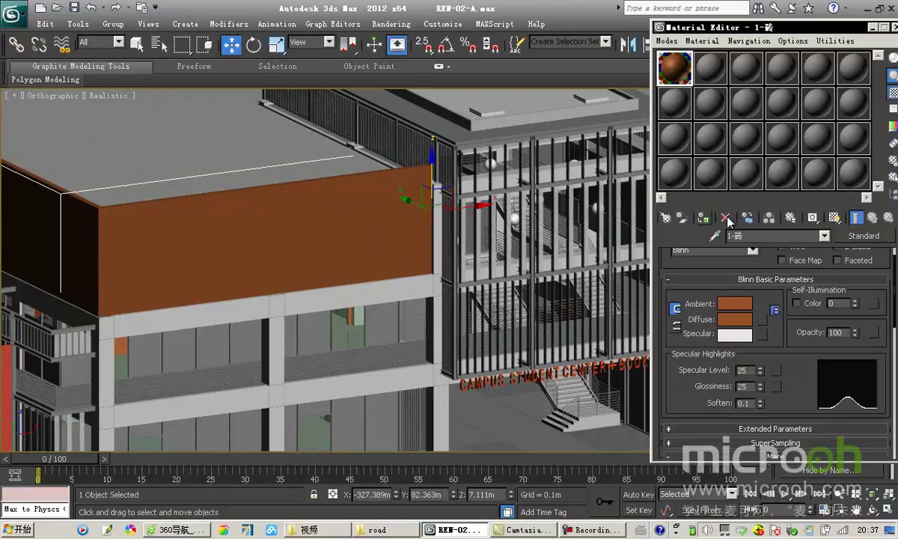
drag(743, 236, 605, 239)
drag(748, 31, 713, 36)
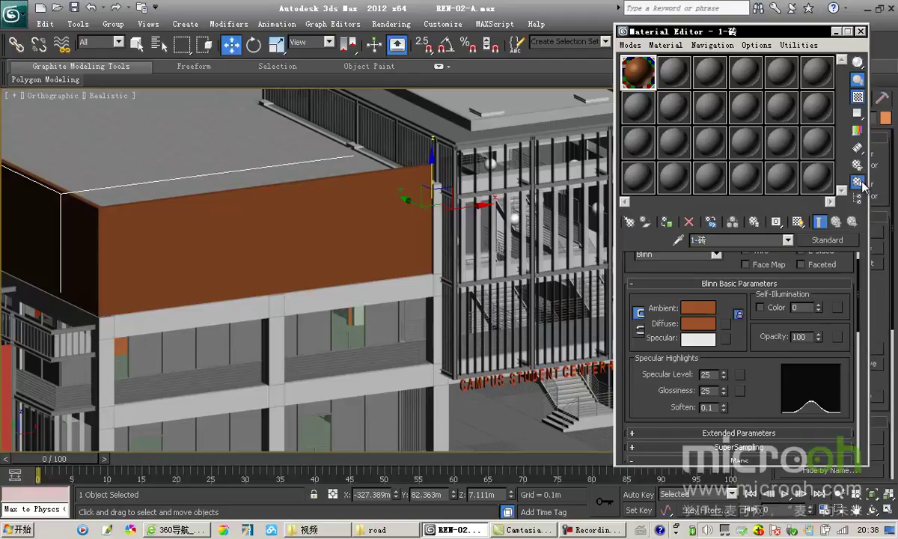
Select the objects that use the 1-砖 material and isolate them in the viewport
click(860, 182)
click(336, 440)
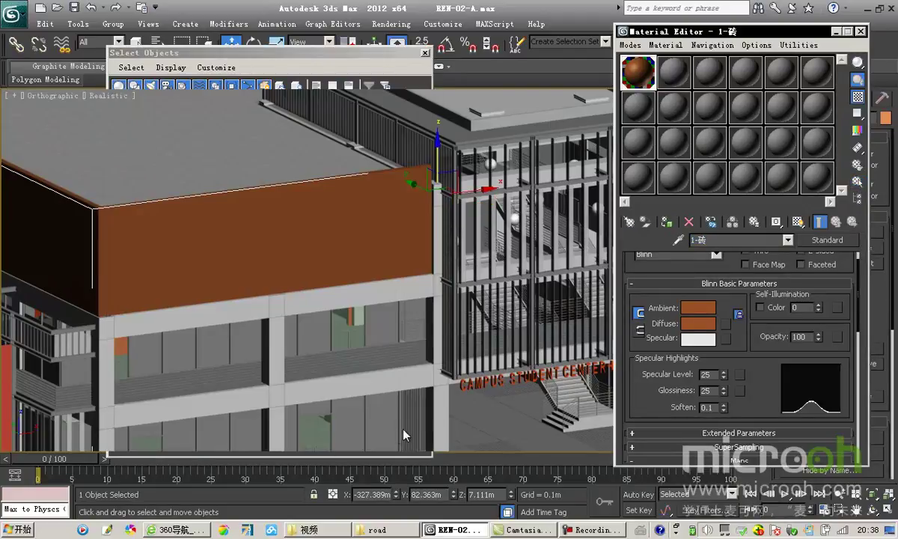
key(alt+q)
scroll(374, 303, up, 5)
scroll(393, 306, up, 2)
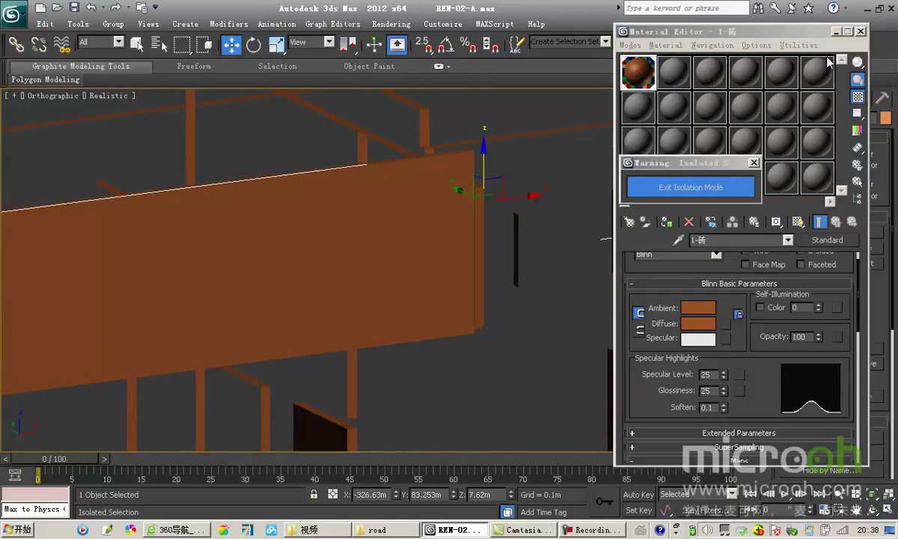
Assign a Tiles map to the diffuse color of the 1-砖 material
drag(707, 33, 686, 36)
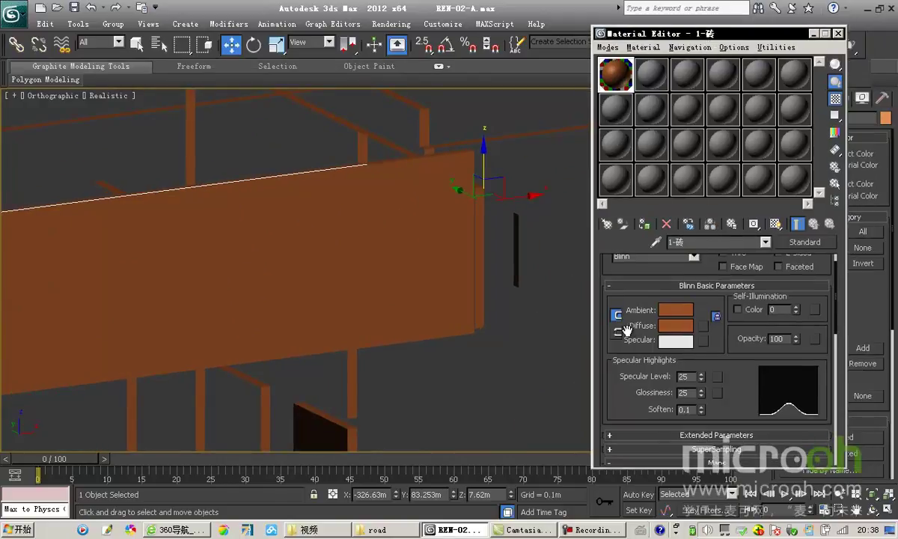
click(703, 327)
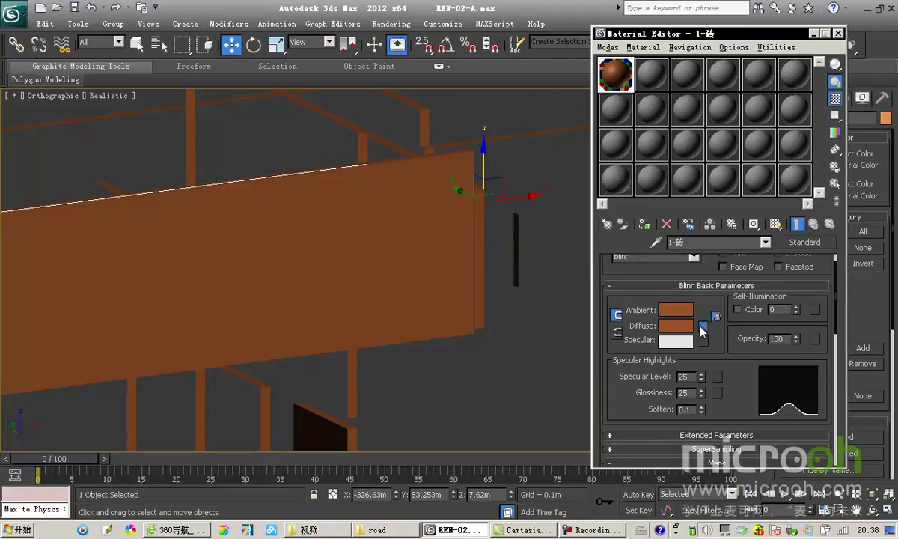
scroll(329, 299, down, 2)
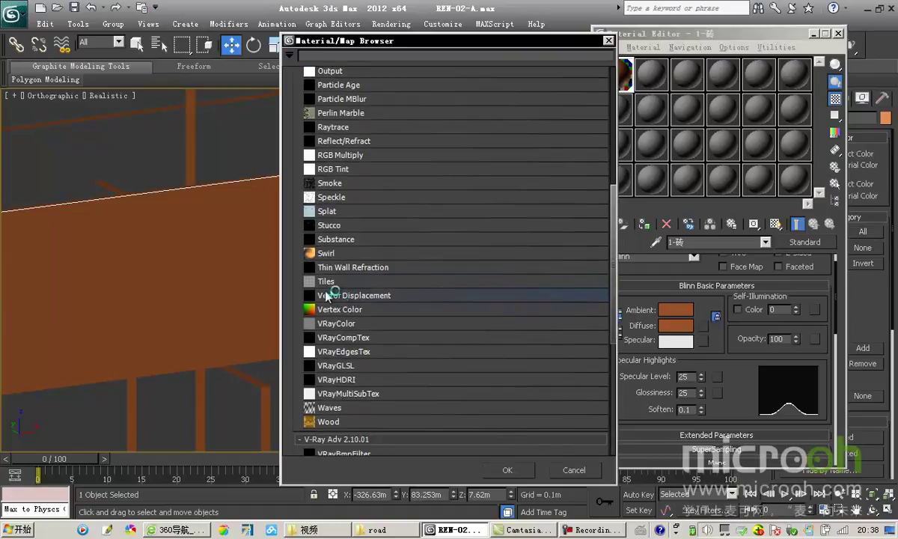
double_click(326, 281)
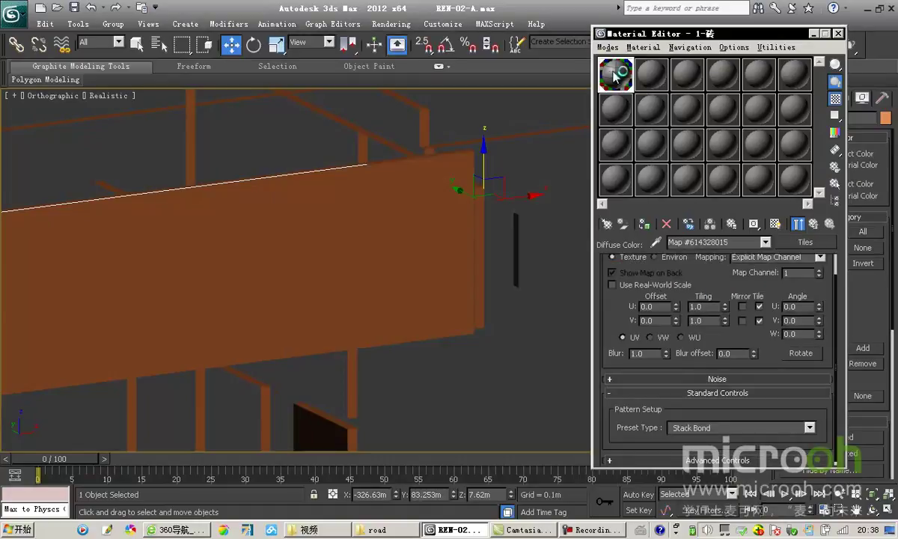
Copy the 1-砖 material's diffuse color and paste it as the tile texture color of its Tiles map
middle_drag(302, 245, 441, 222)
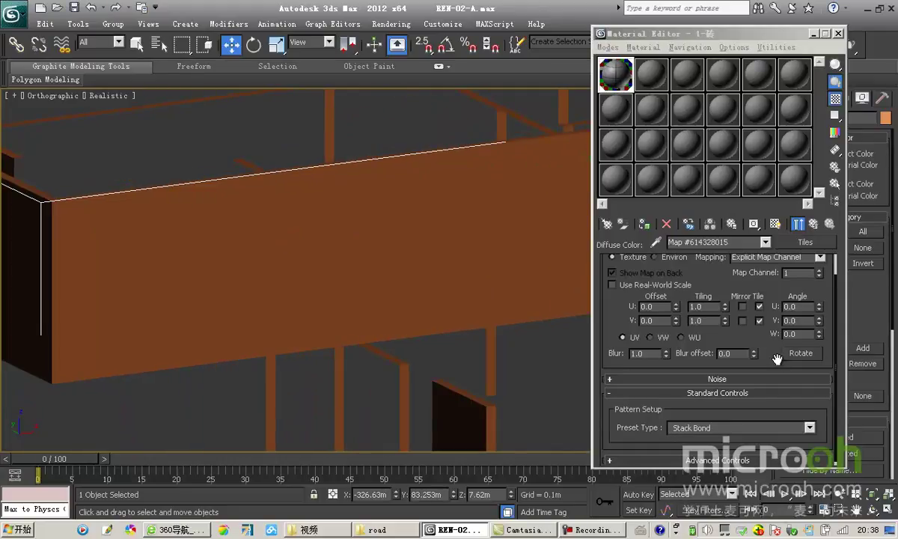
drag(779, 357, 769, 202)
click(729, 456)
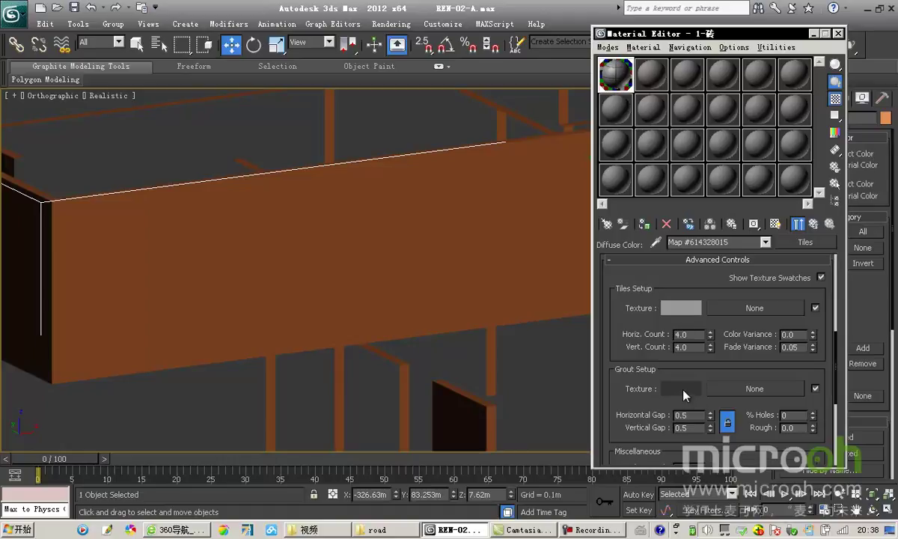
click(814, 225)
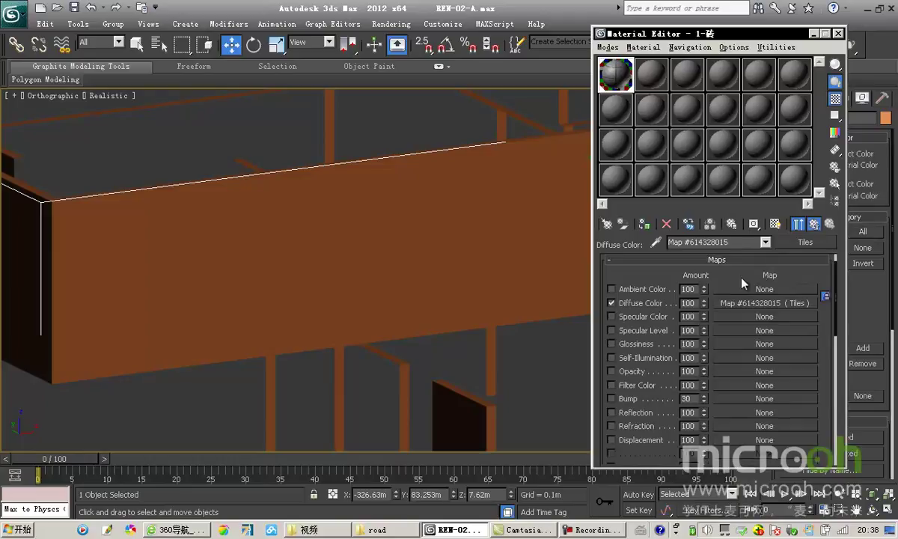
scroll(703, 255, up, 5)
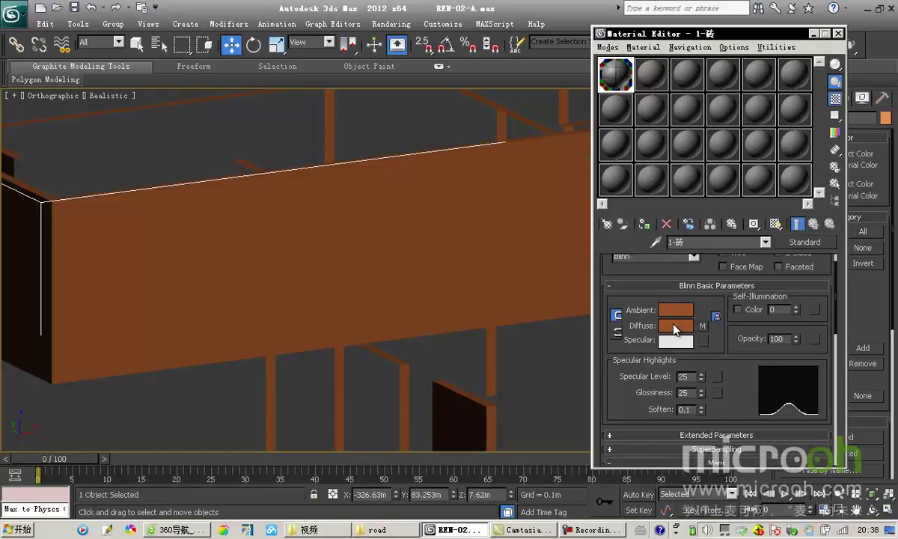
right_click(675, 329)
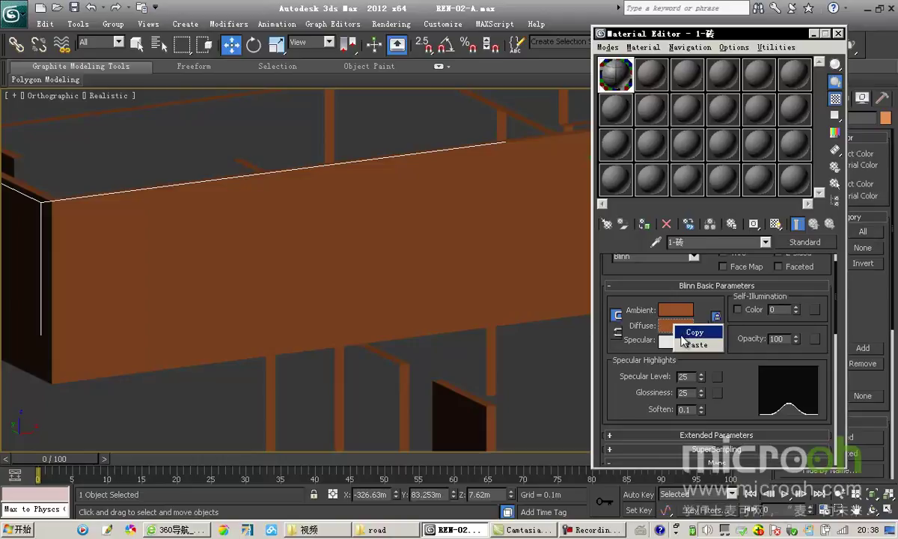
click(695, 333)
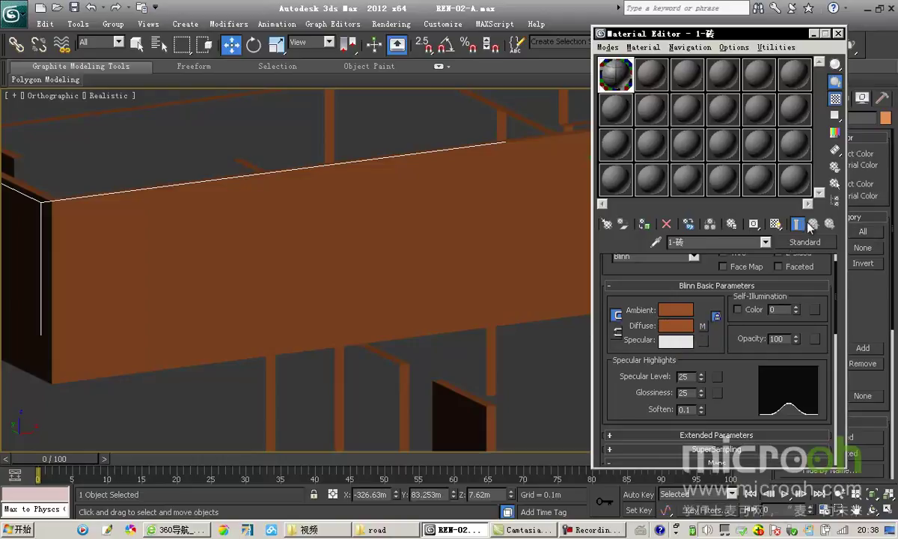
click(701, 326)
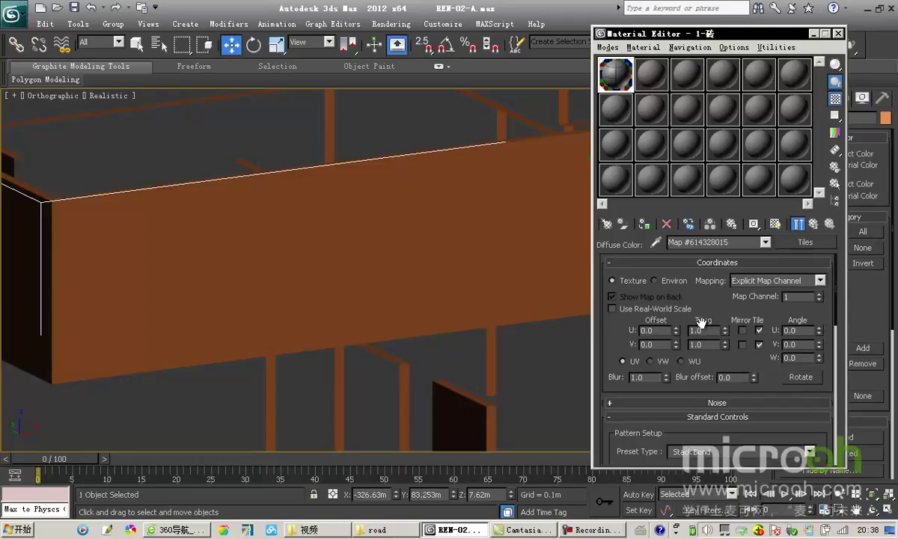
scroll(615, 362, down, 5)
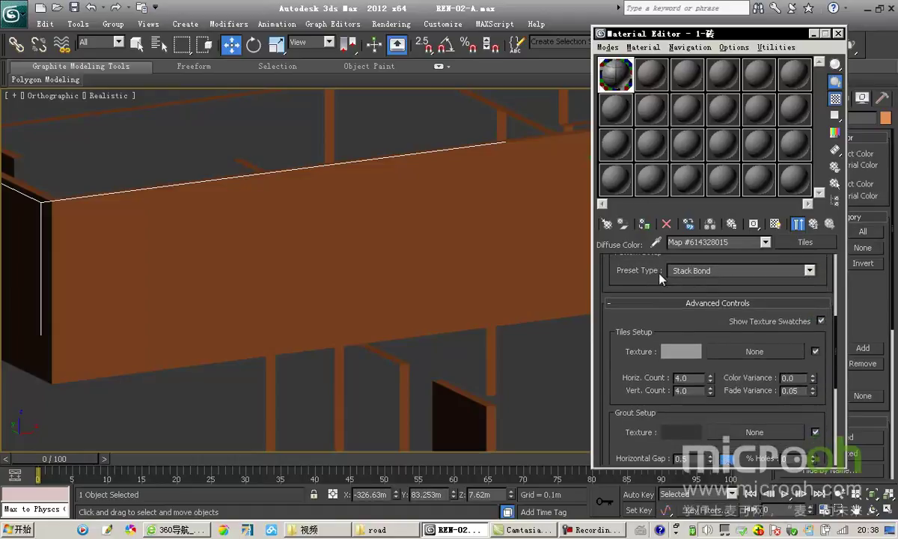
right_click(681, 351)
click(702, 369)
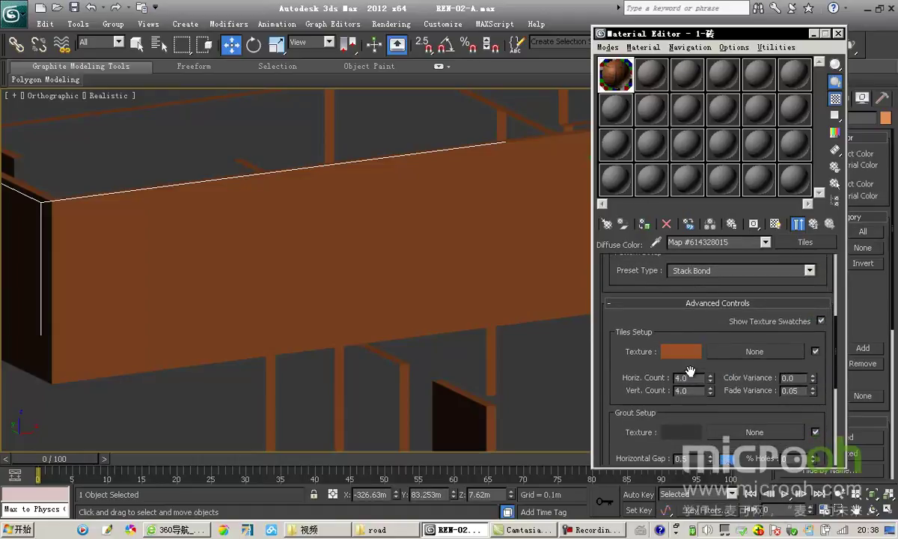
Show the Tiles map on the orange wall in the viewport and inspect the pattern up close
middle_drag(400, 265, 421, 256)
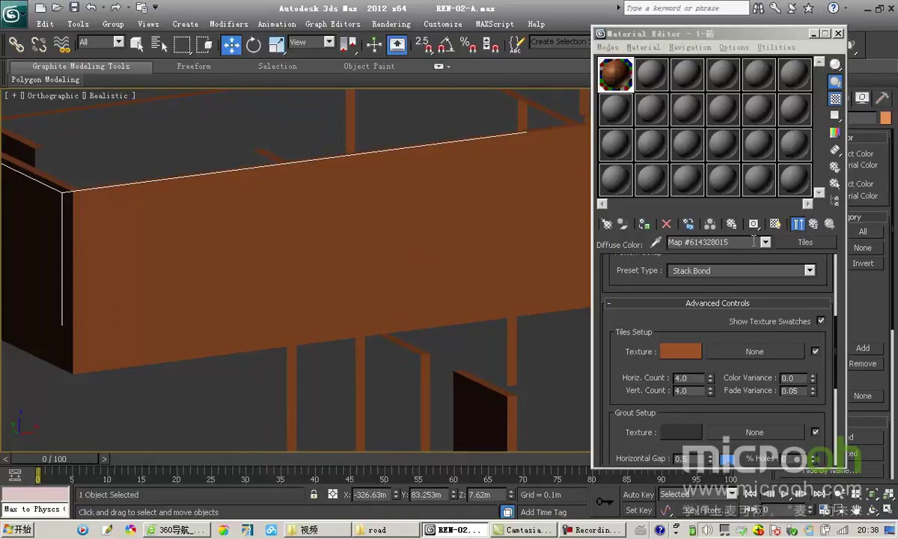
click(774, 224)
middle_drag(262, 245, 397, 246)
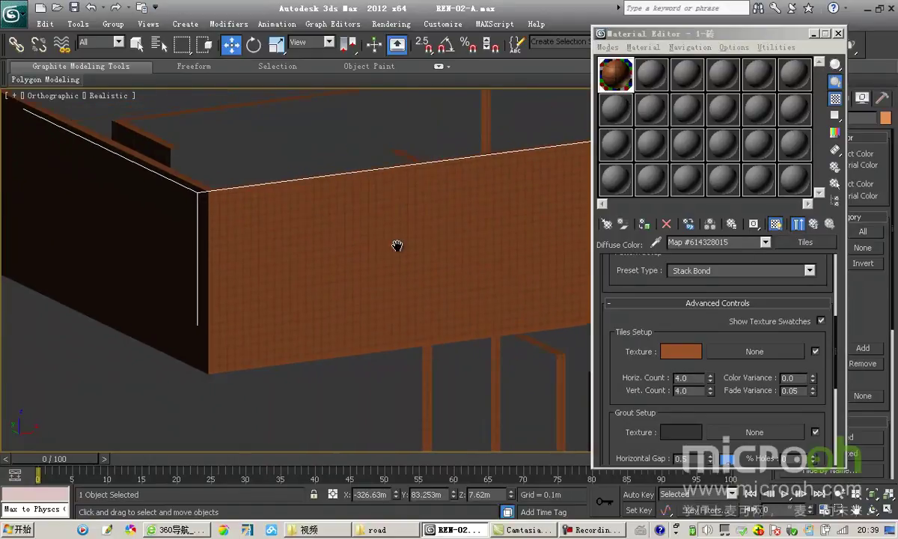
scroll(397, 246, up, 5)
middle_drag(212, 200, 391, 293)
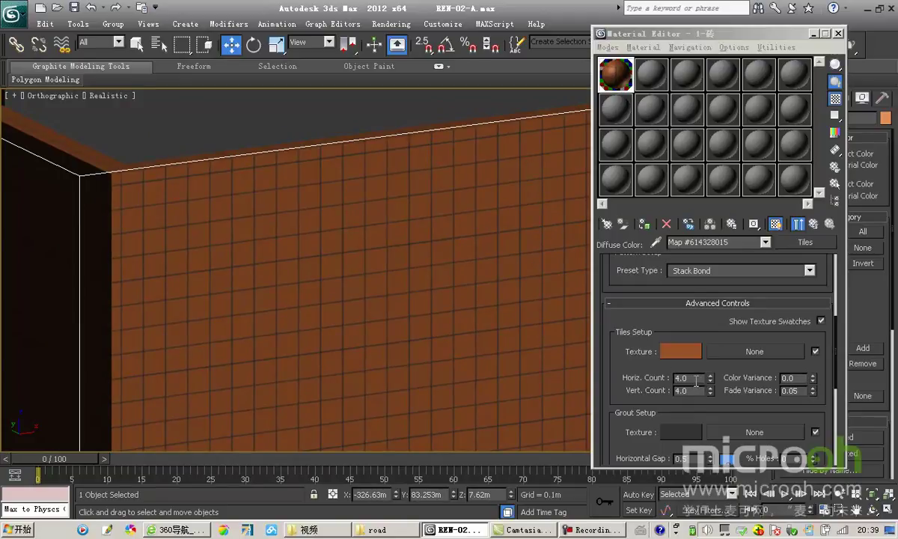
Set the Tiles map's horizontal count to 2 and check the wider tiles on the wall
scroll(682, 353, down, 1)
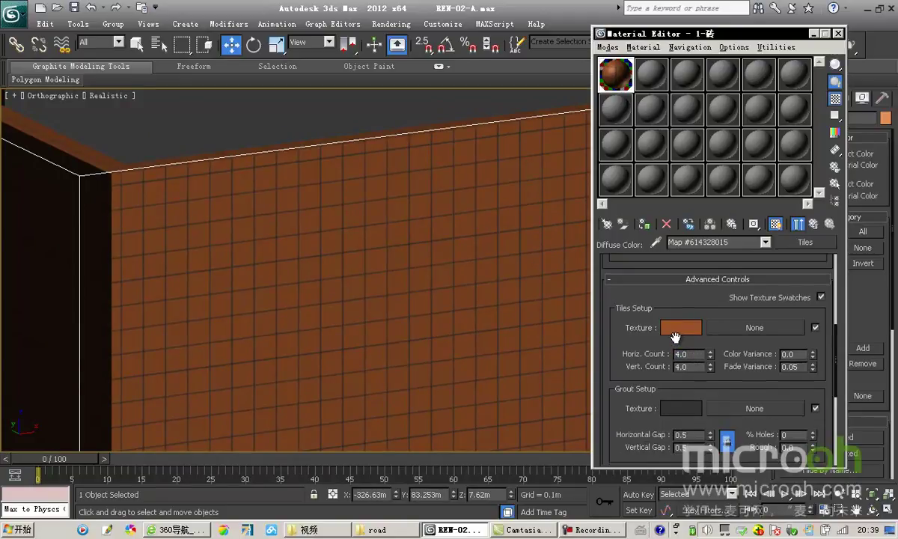
drag(692, 357, 539, 362)
text(2)
key(Return)
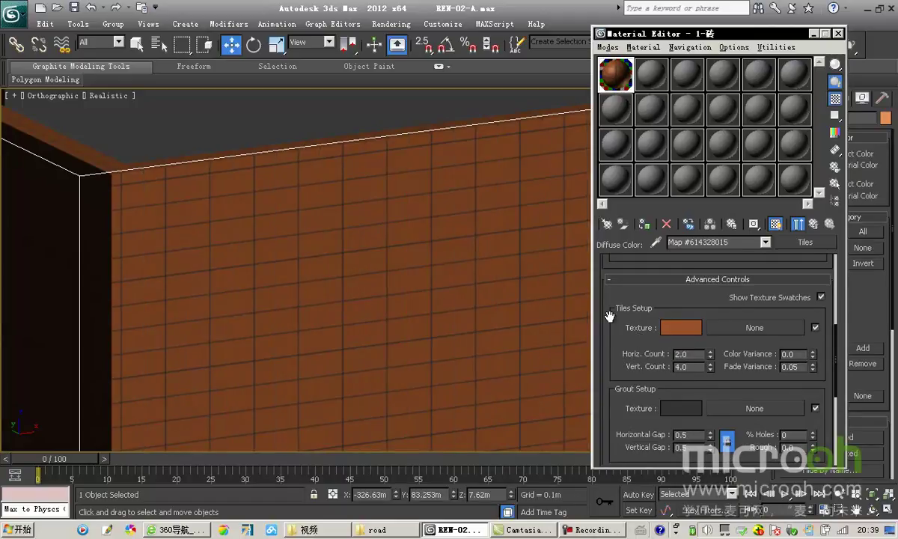
middle_drag(373, 199, 420, 221)
scroll(439, 225, up, 2)
scroll(439, 226, down, 3)
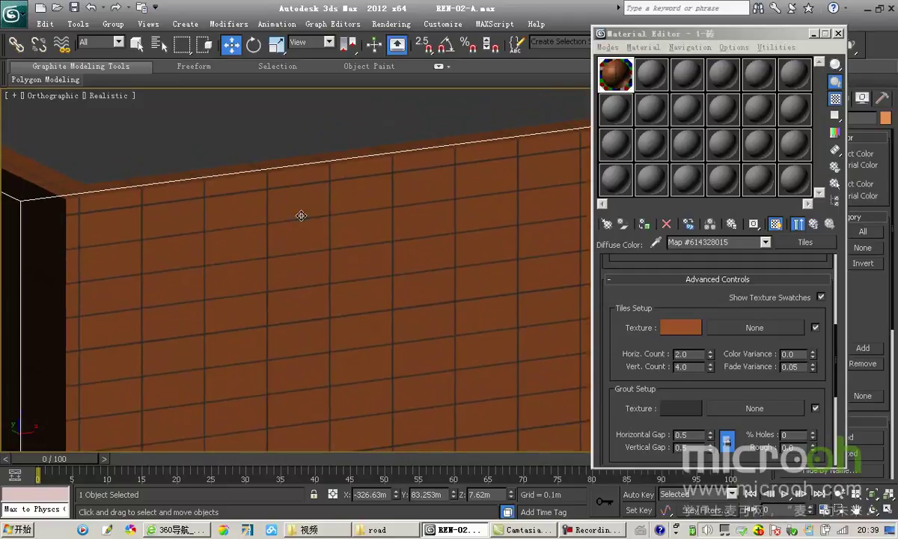
scroll(707, 342, down, 1)
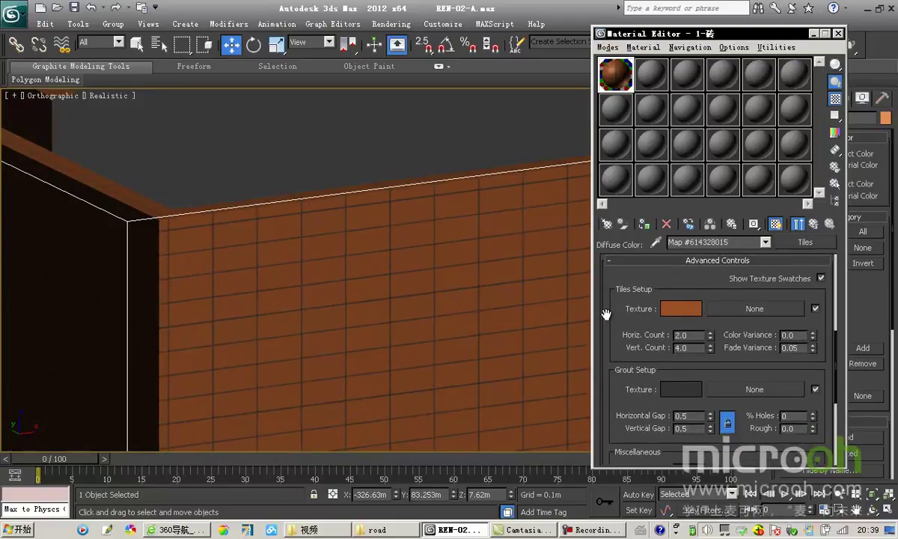
scroll(345, 255, up, 2)
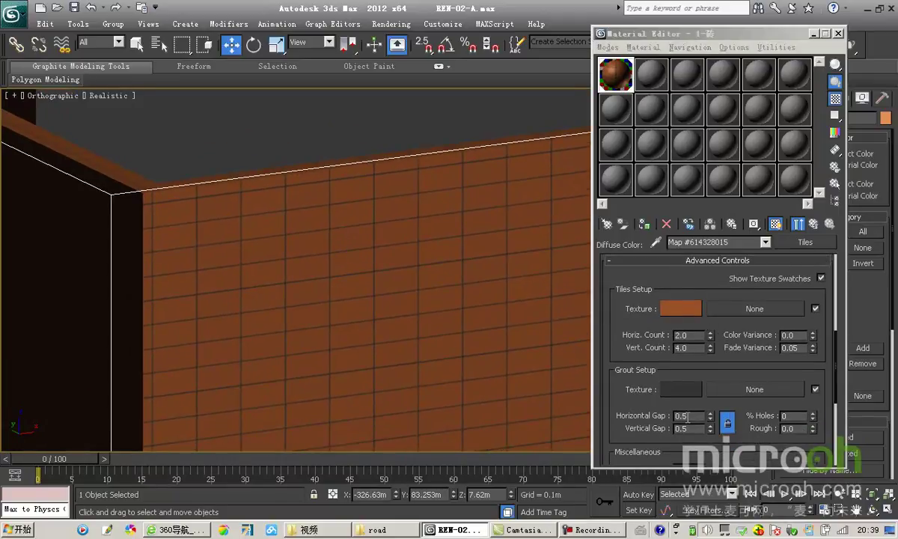
Set the Tiles map's horizontal and vertical grout gaps to 0.3 and check the wall
double_click(684, 416)
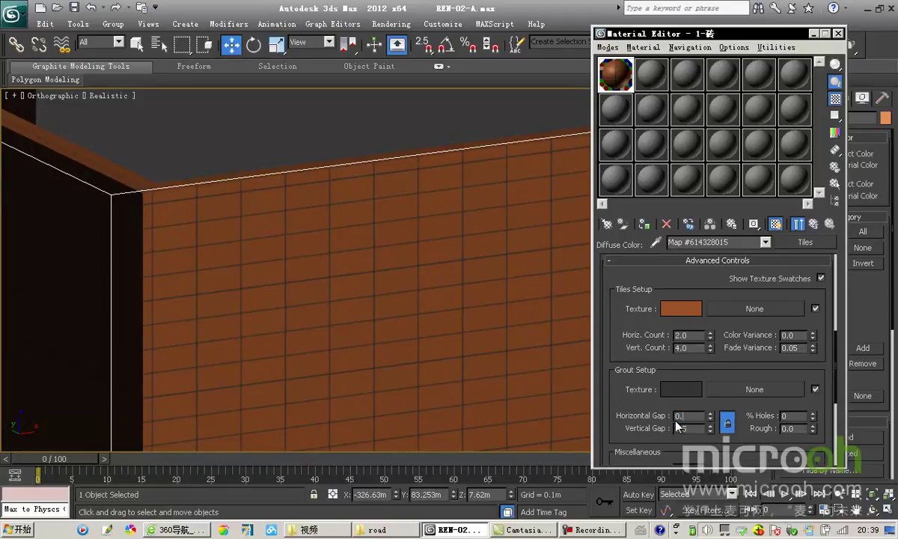
text(3)
key(Return)
scroll(633, 347, down, 5)
alt+middle_drag(310, 229, 344, 271)
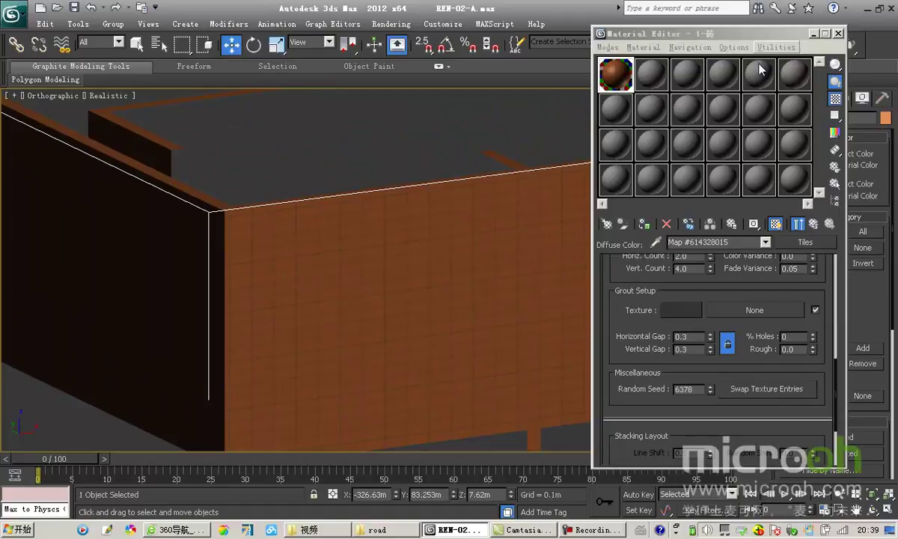
Duplicate the diffuse color's Tiles map into the bump slot of the 1-砖 material using the Copy method
click(815, 227)
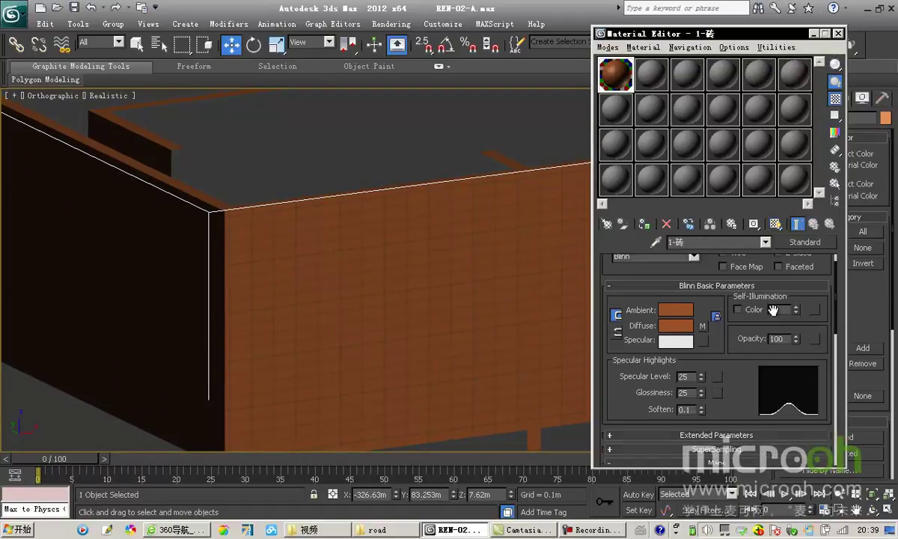
mouse_move(741, 265)
mouse_down()
mouse_move(749, 331)
mouse_move(743, 260)
mouse_up()
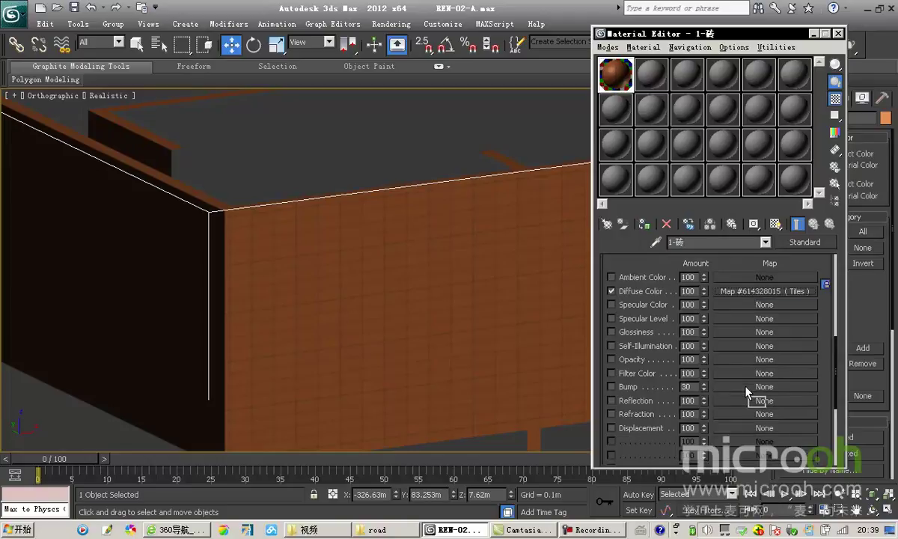
mouse_move(746, 391)
mouse_down()
mouse_move(712, 383)
mouse_move(741, 386)
mouse_up()
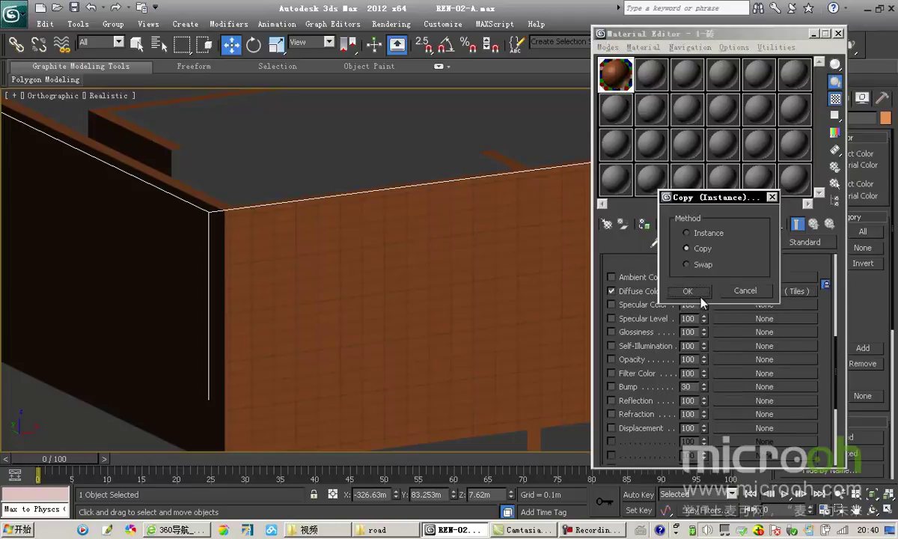
click(700, 295)
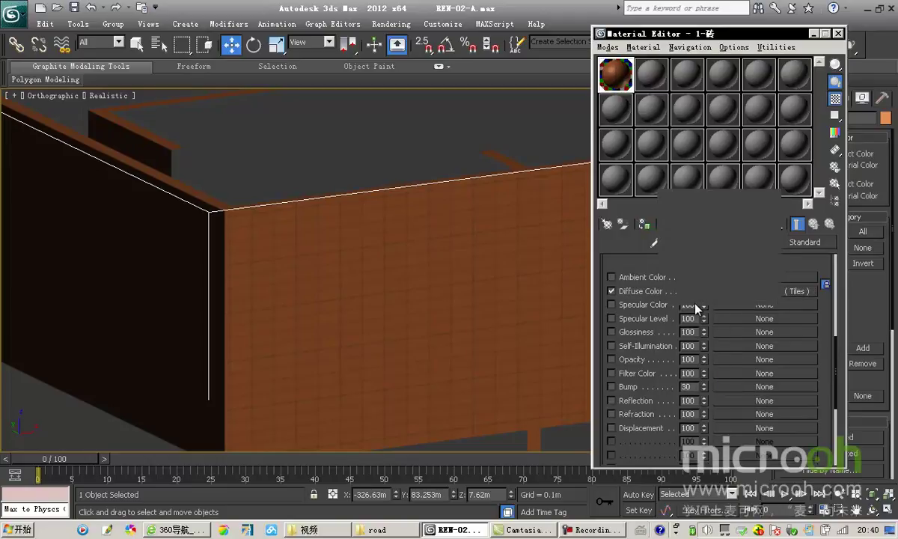
Set the bump amount to 50 while checking the 1-砖 material in an enlarged sample preview
double_click(622, 89)
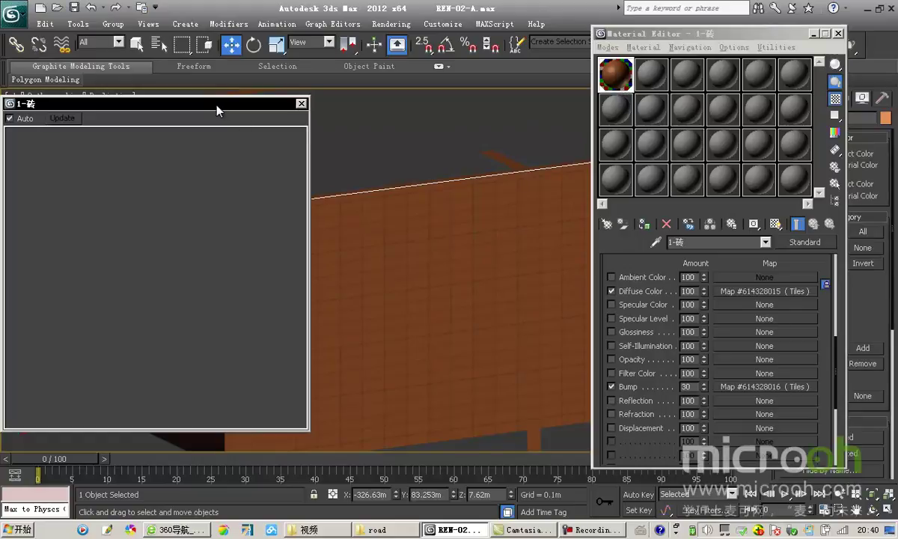
drag(217, 105, 415, 105)
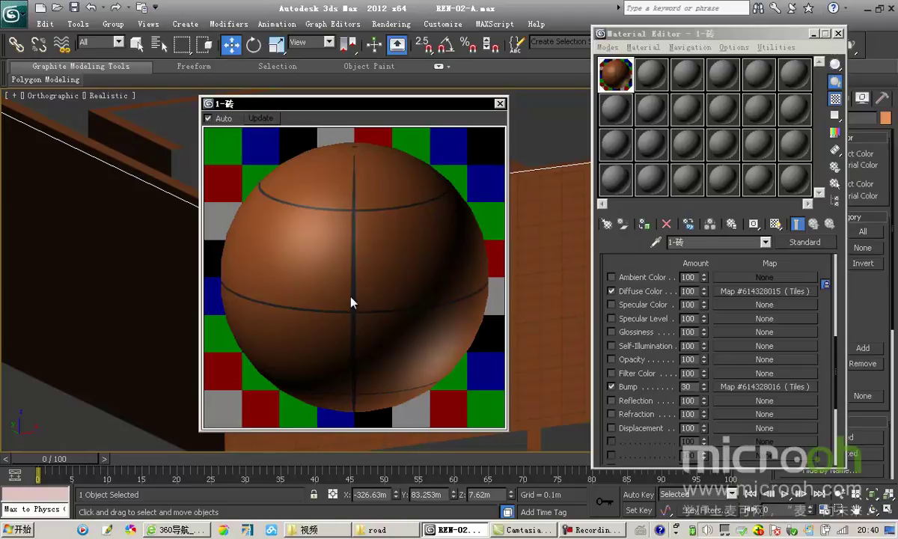
double_click(687, 388)
text(50)
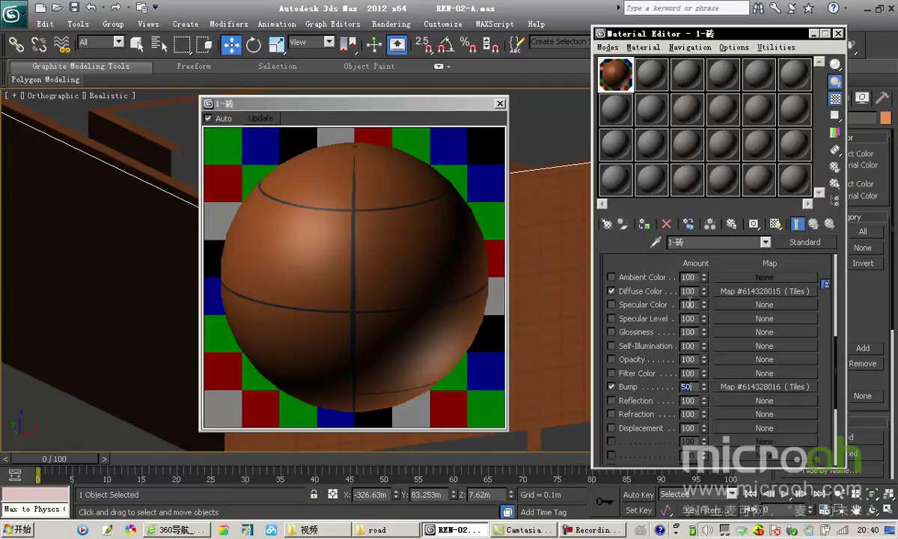
scroll(680, 258, up, 3)
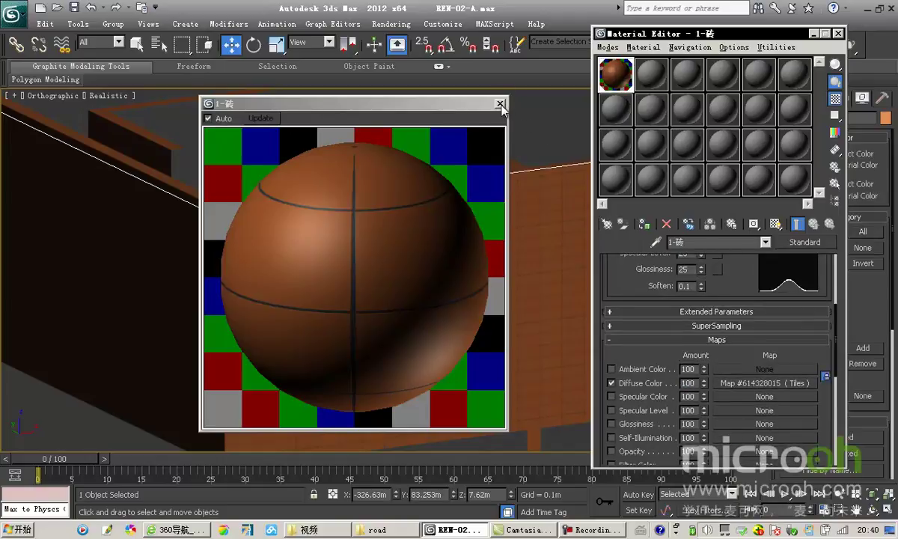
click(500, 104)
Check the specular level and glossiness settings of the 1-砖 material
scroll(696, 262, up, 3)
double_click(692, 329)
double_click(689, 346)
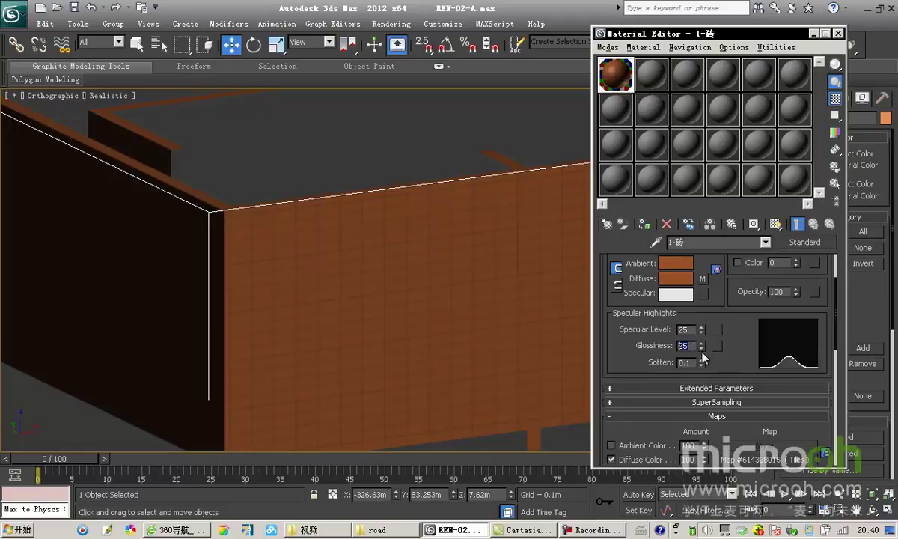
key(shift+Tab)
Render the orthographic view and examine the tile pattern on the orange wall at several magnifications
middle_drag(461, 276, 393, 262)
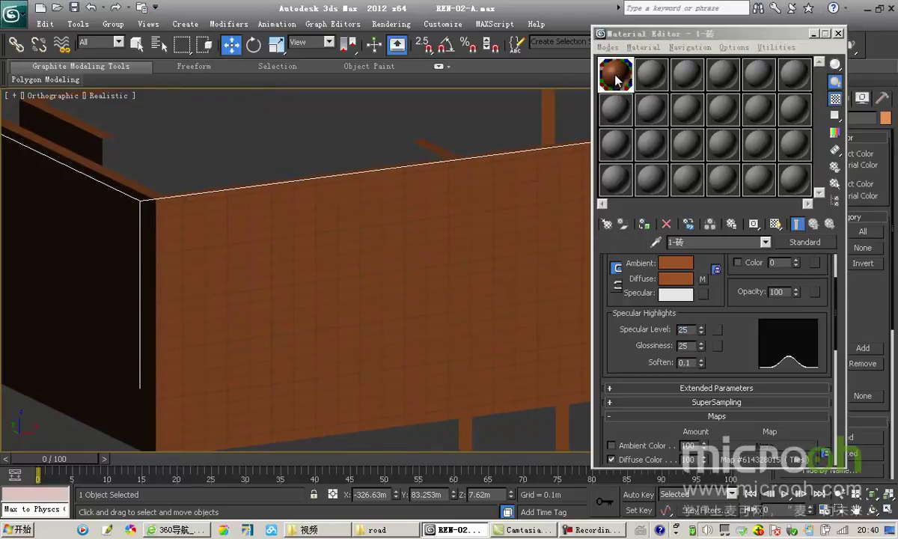
middle_drag(395, 301, 421, 295)
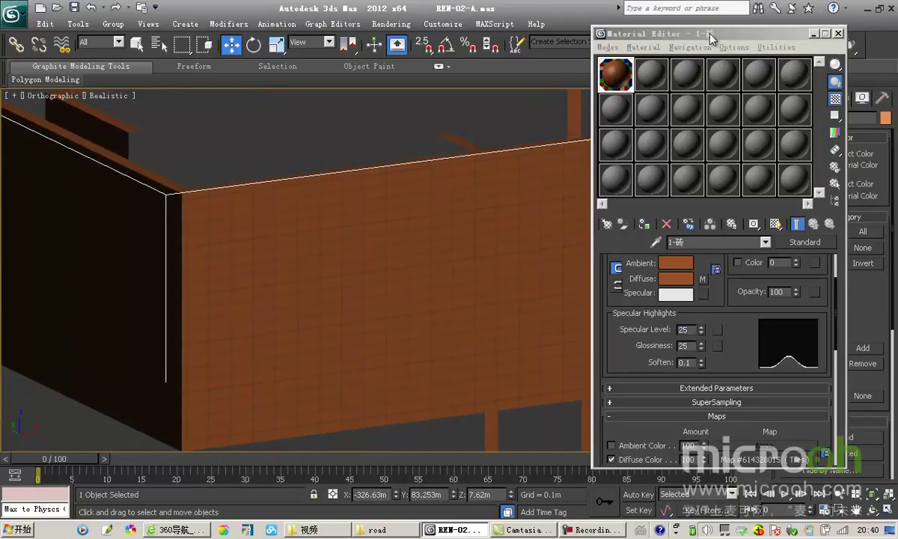
drag(710, 35, 723, 86)
click(846, 46)
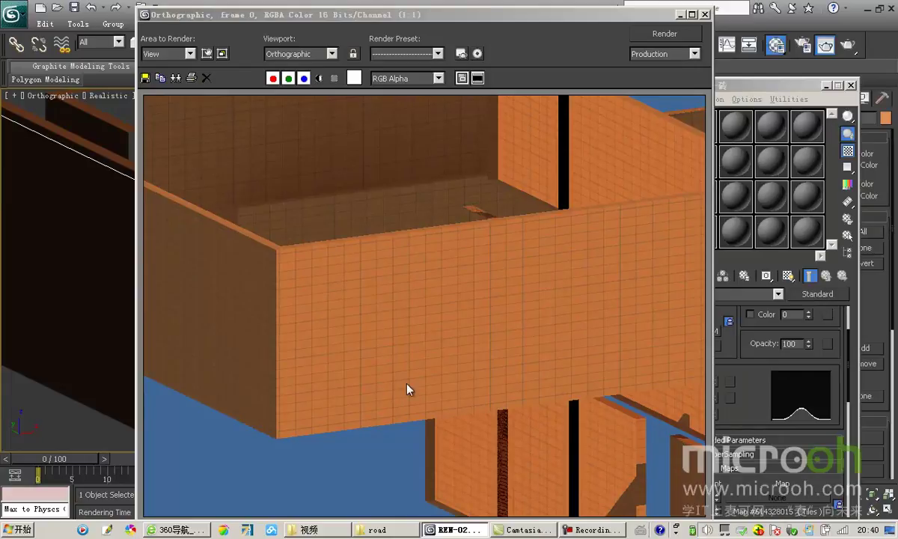
click(380, 294)
scroll(381, 294, up, 2)
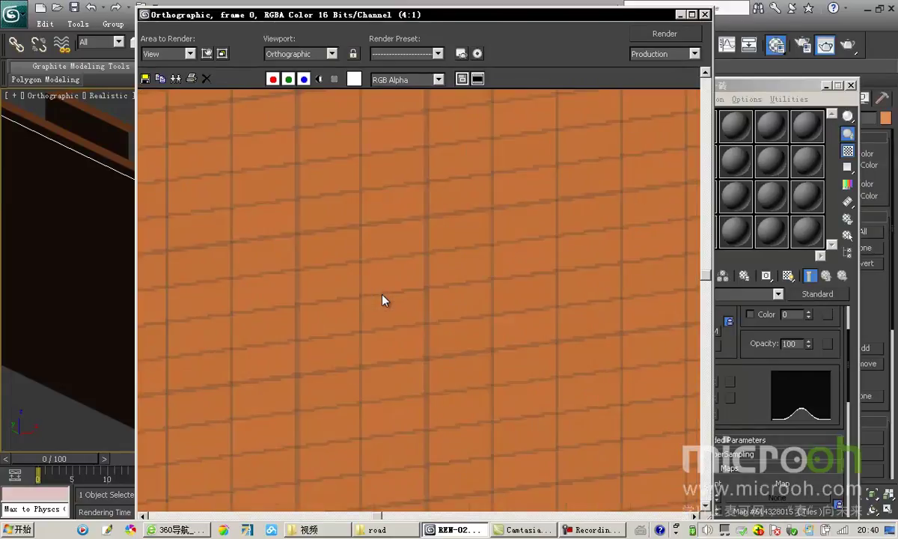
scroll(385, 292, down, 3)
scroll(394, 311, up, 3)
scroll(395, 314, down, 1)
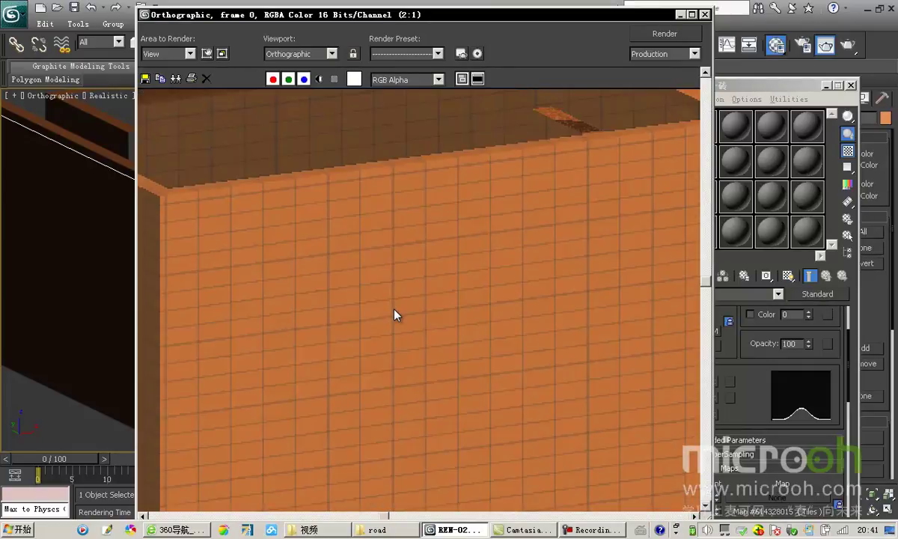
scroll(395, 314, down, 1)
click(704, 15)
Open the diffuse Tiles map of the 1-砖 material and set its color variance to 0.2
drag(753, 381, 751, 370)
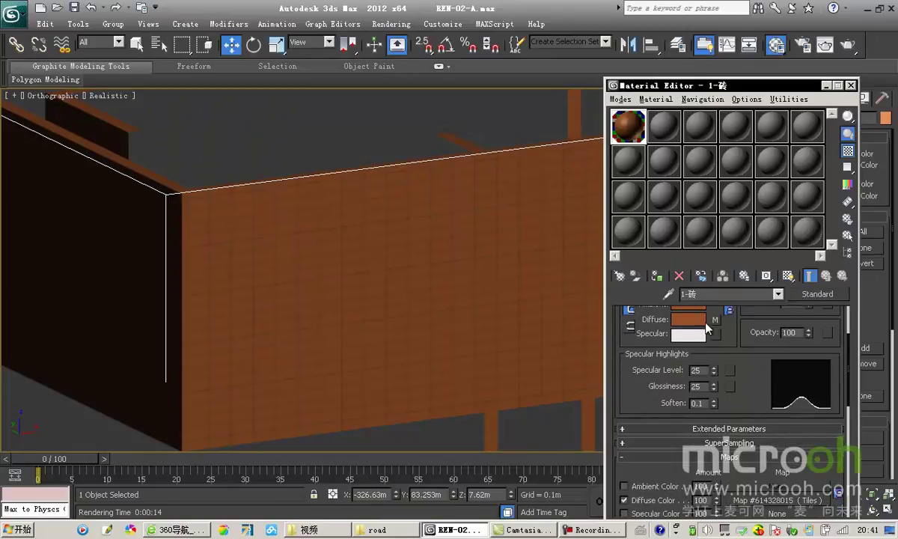
click(716, 321)
drag(669, 403, 701, 242)
click(812, 425)
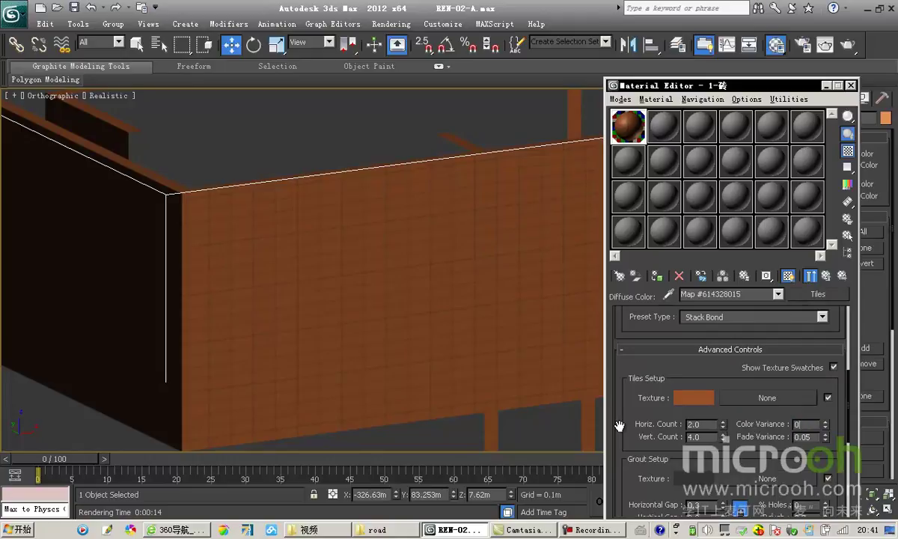
key(Return)
middle_drag(347, 331, 340, 326)
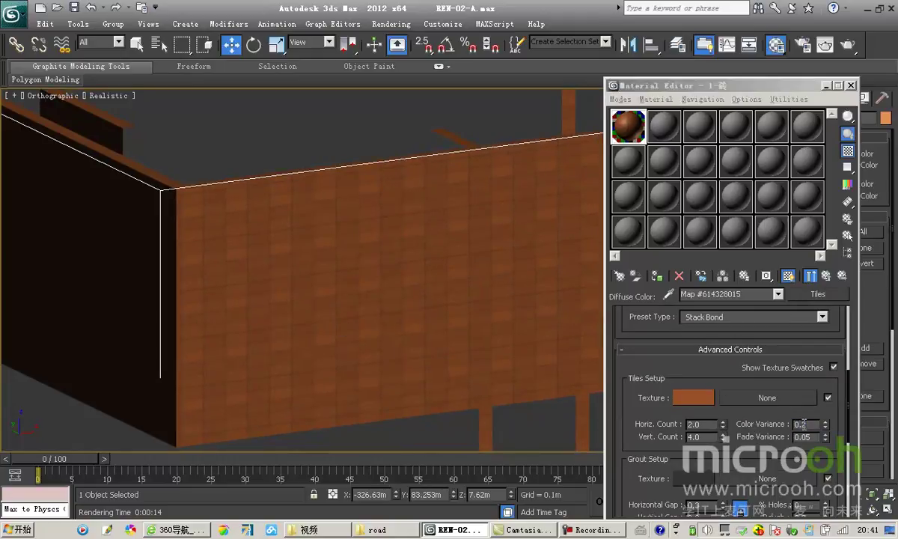
Set the diffuse Tiles map's color variance to 0.1 and check the tile tones on the orange wall up close and from afar
drag(811, 425, 724, 431)
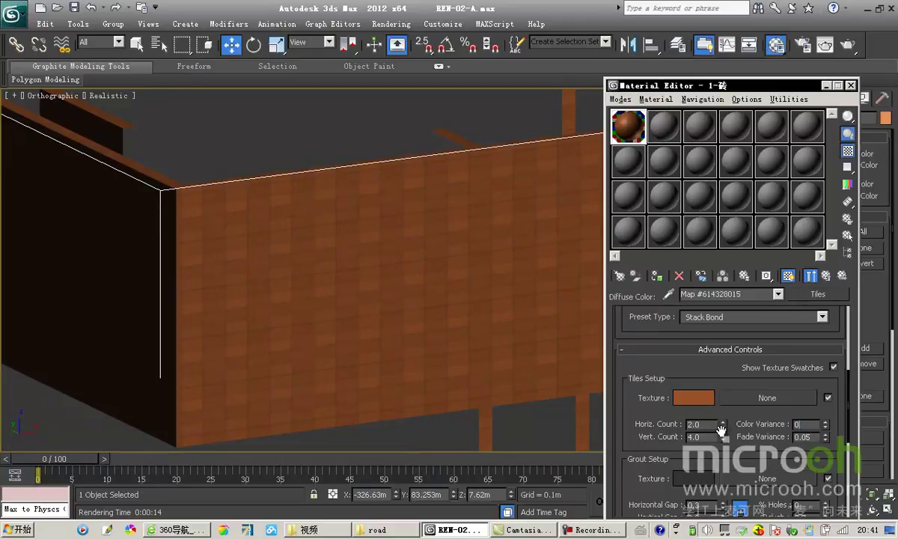
middle_drag(393, 314, 393, 305)
scroll(314, 240, up, 5)
middle_drag(308, 251, 373, 304)
scroll(378, 285, down, 5)
scroll(324, 288, up, 4)
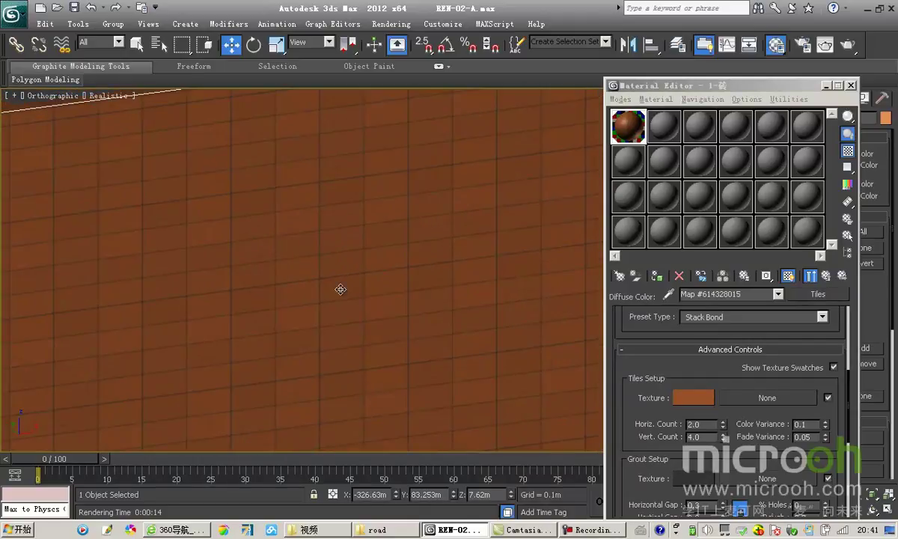
scroll(355, 288, down, 6)
scroll(392, 304, up, 2)
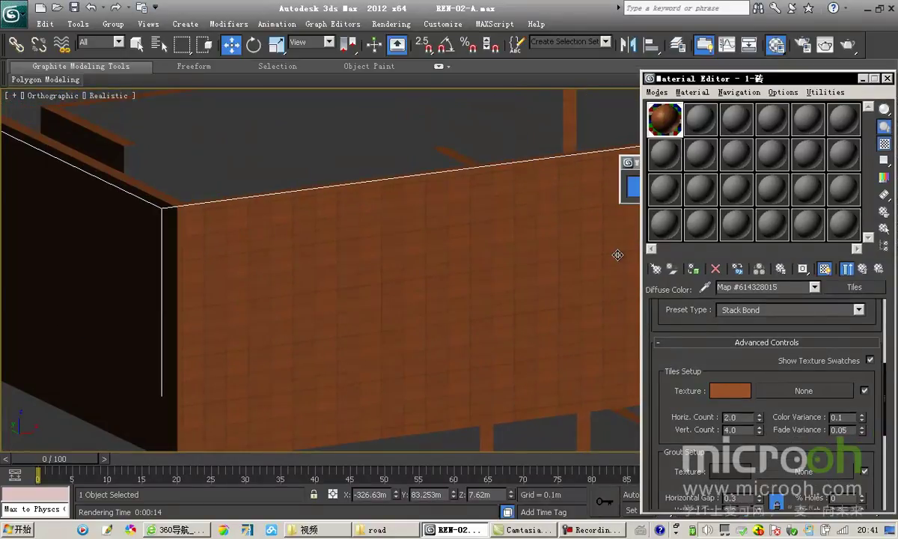
middle_drag(537, 238, 481, 240)
Exit isolation mode to bring back the rest of the building
drag(746, 79, 765, 79)
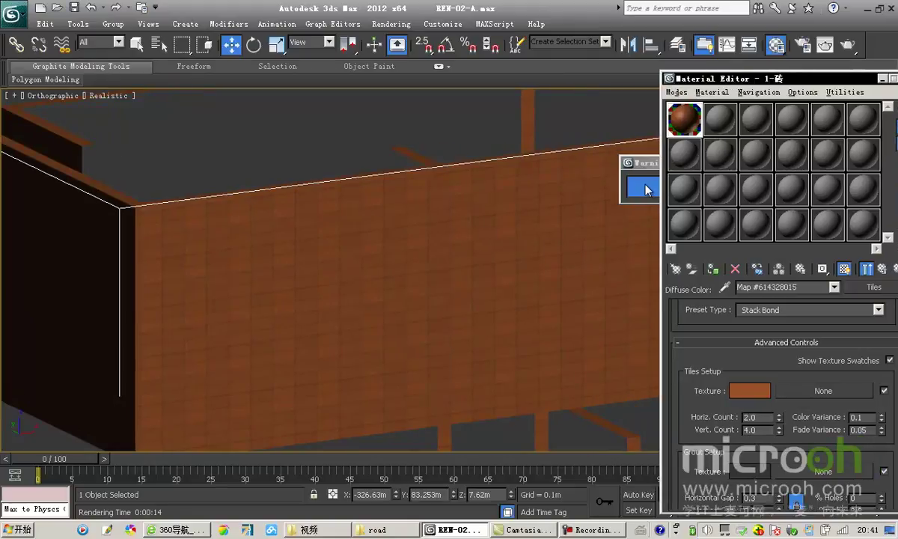
click(647, 189)
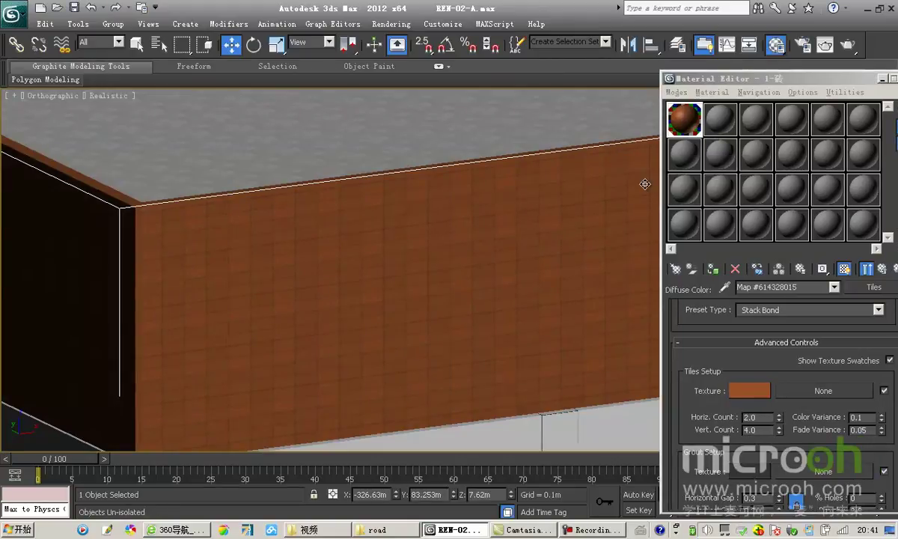
drag(672, 79, 660, 99)
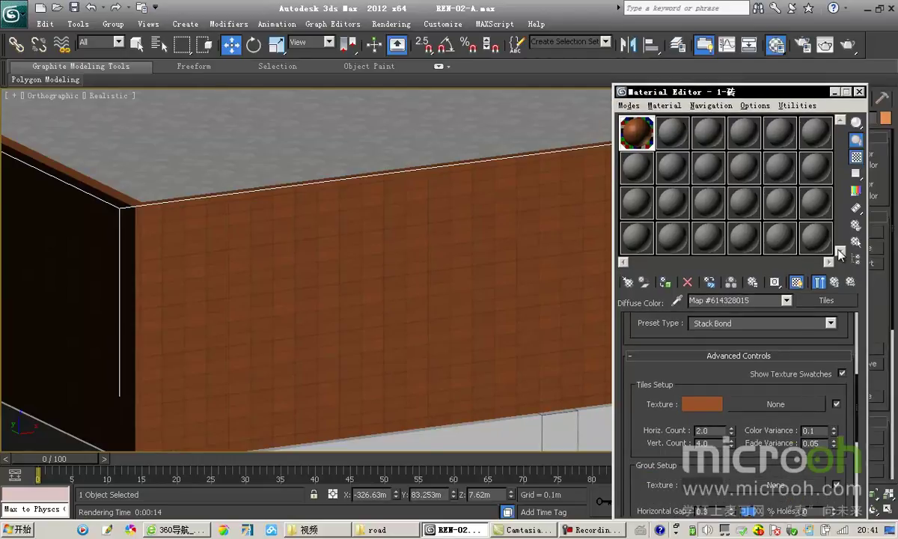
Select the objects that use the 1-砖 material and hide them
click(796, 281)
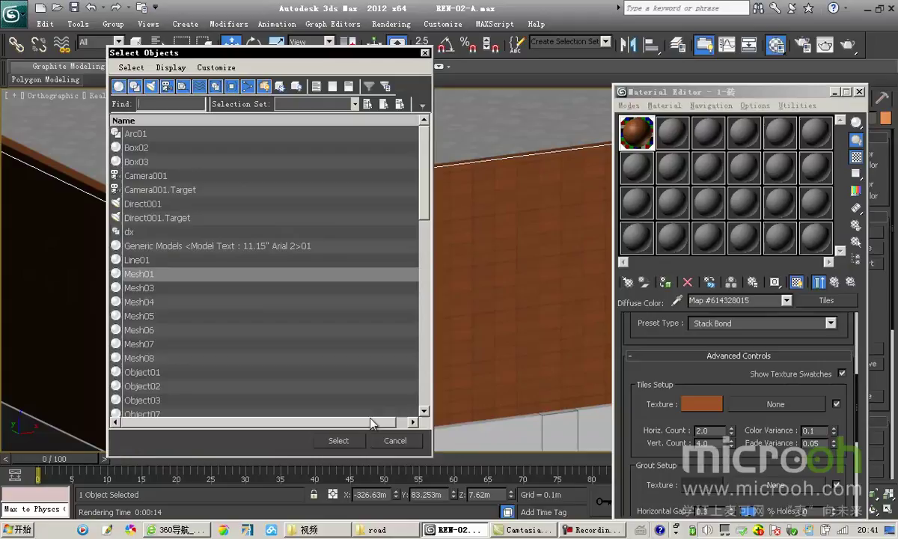
click(337, 440)
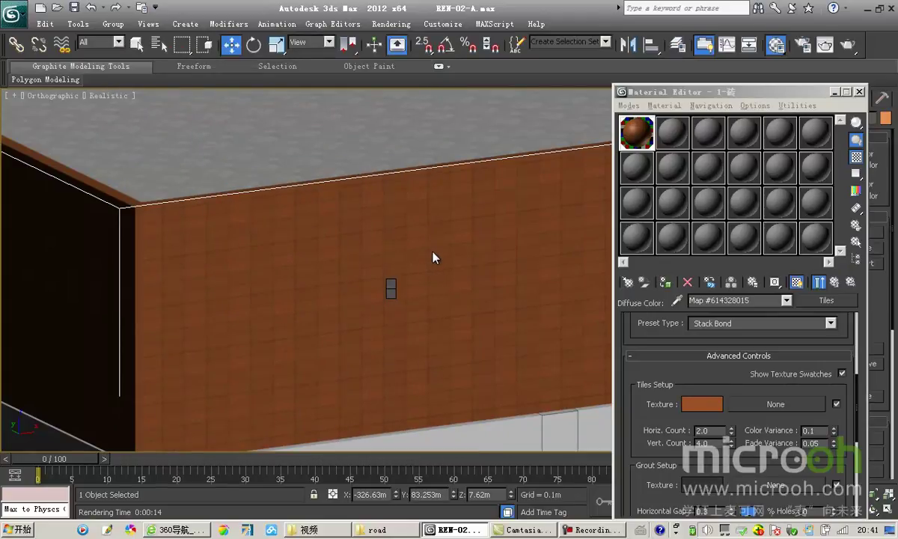
key(Delete)
Sample the 2-混泥土 material from the building's white concrete frame into the second material slot
scroll(434, 291, down, 2)
scroll(448, 315, down, 2)
middle_drag(456, 318, 371, 207)
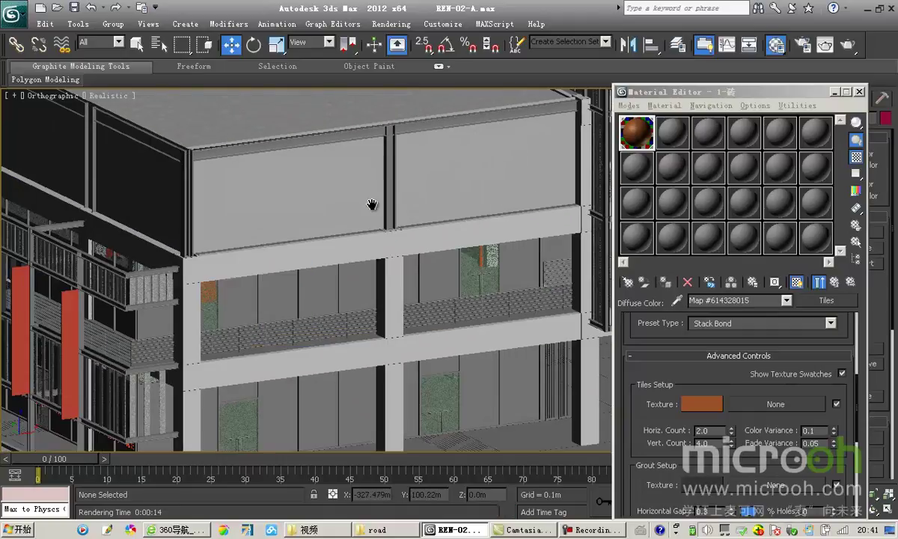
scroll(508, 251, down, 2)
middle_drag(488, 253, 321, 247)
drag(676, 91, 717, 91)
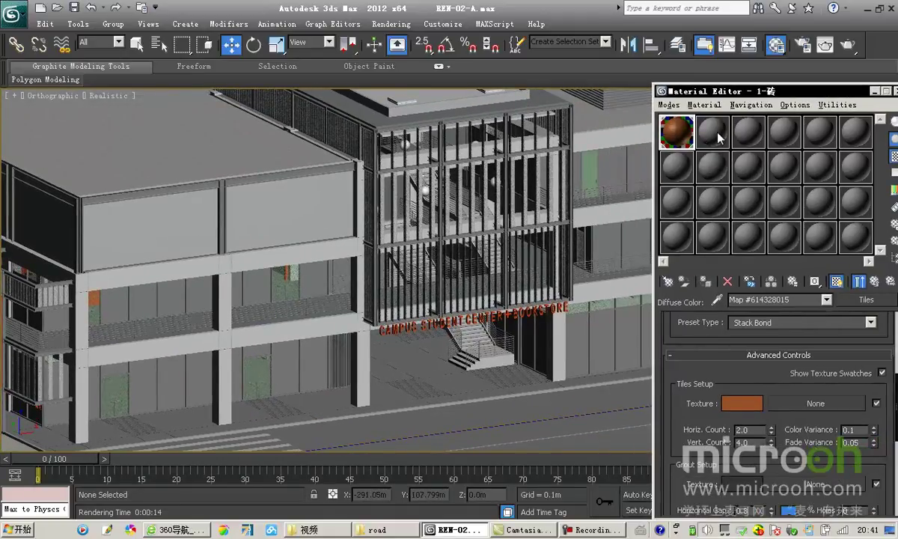
click(715, 129)
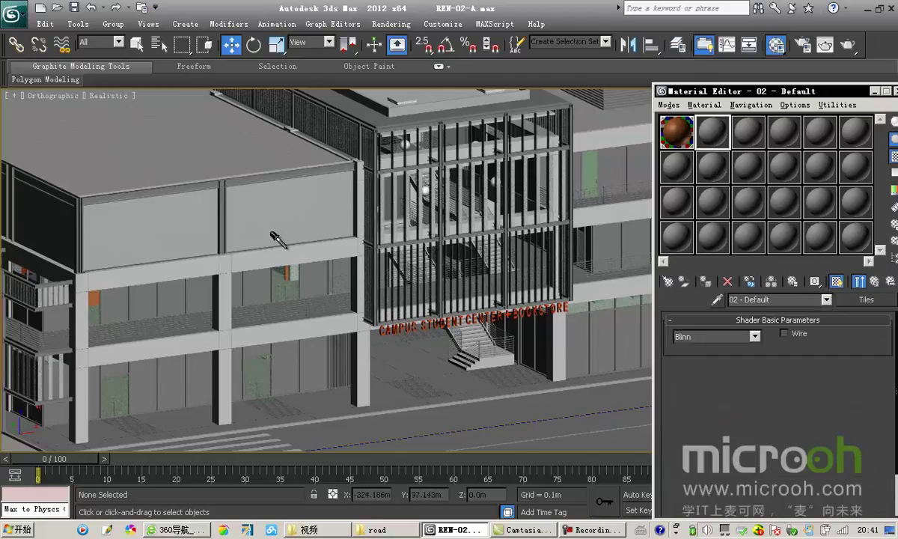
click(222, 260)
click(327, 235)
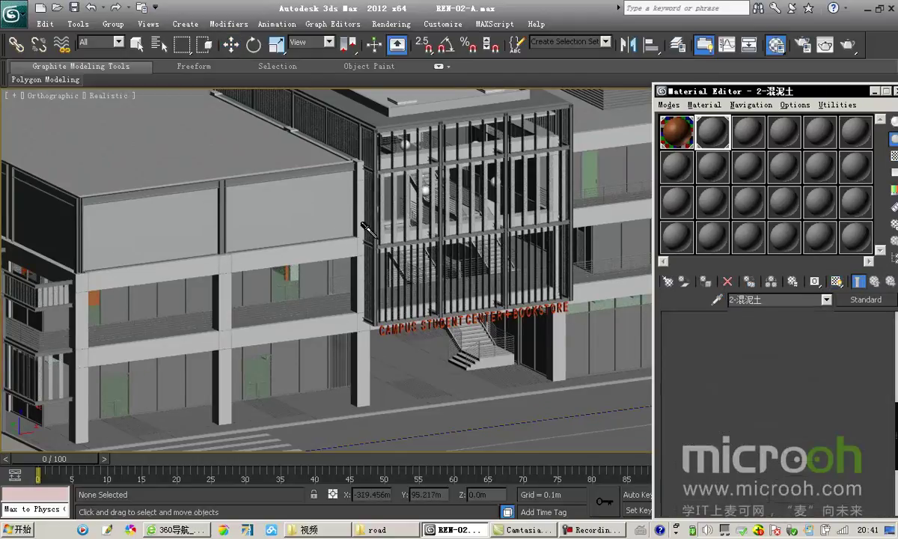
drag(809, 91, 770, 102)
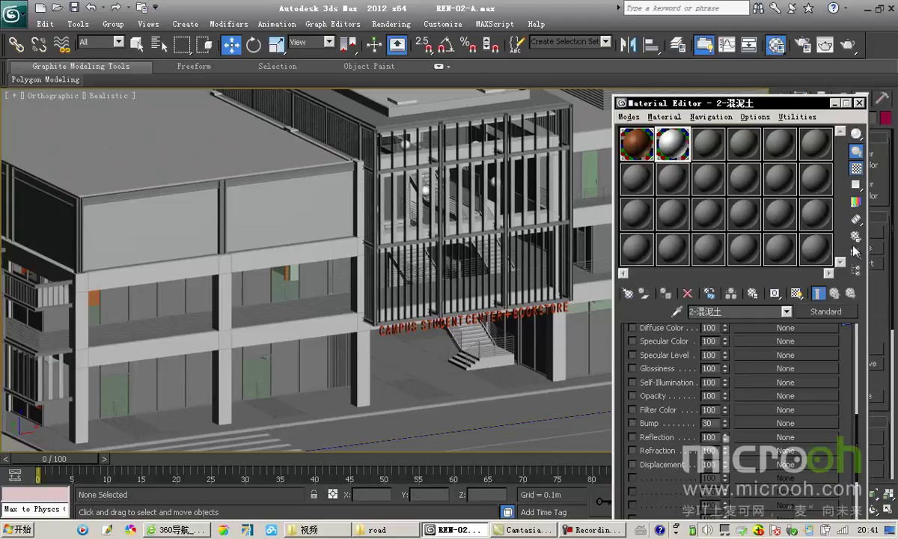
Select all objects that use the 2-混泥土 material and isolate them
click(856, 253)
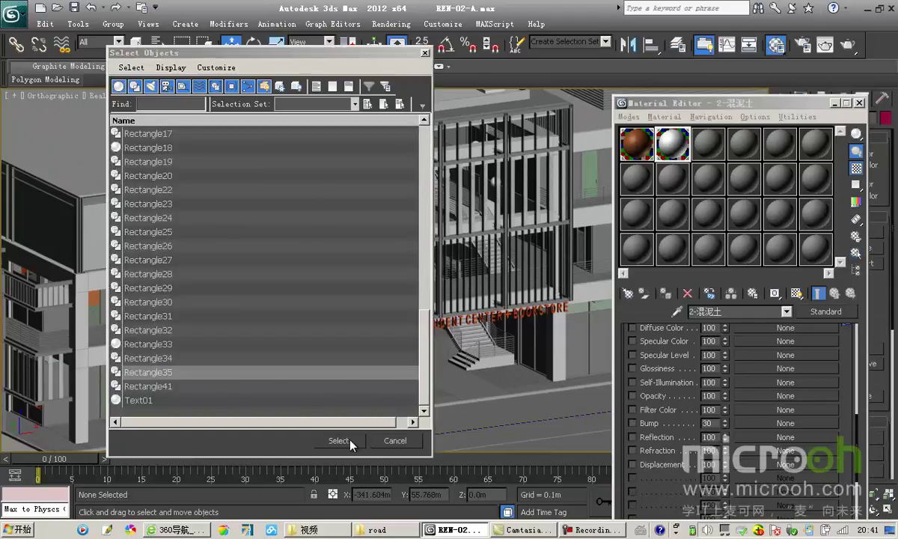
click(350, 440)
key(alt+q)
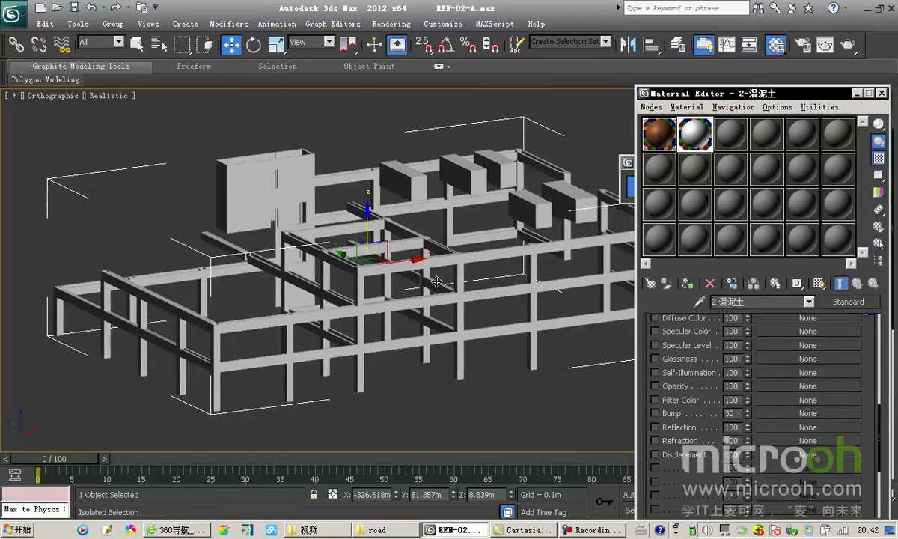
scroll(452, 284, up, 4)
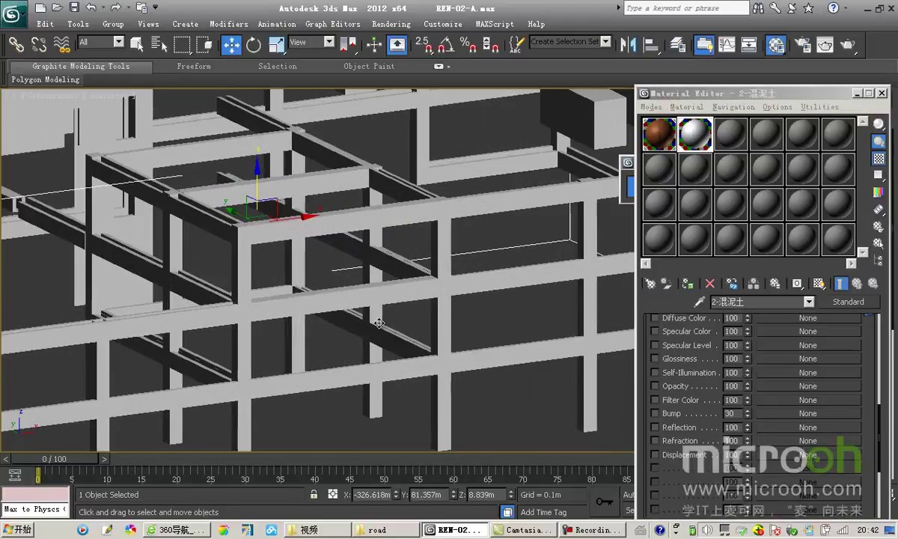
Assign a Bitmap map to the diffuse color of the 2-混泥土 material
drag(743, 302, 564, 311)
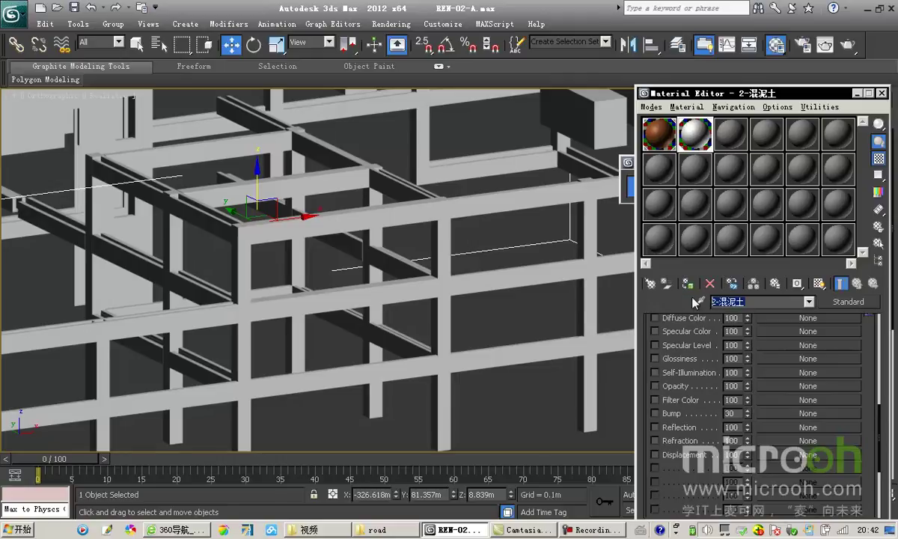
scroll(822, 322, up, 10)
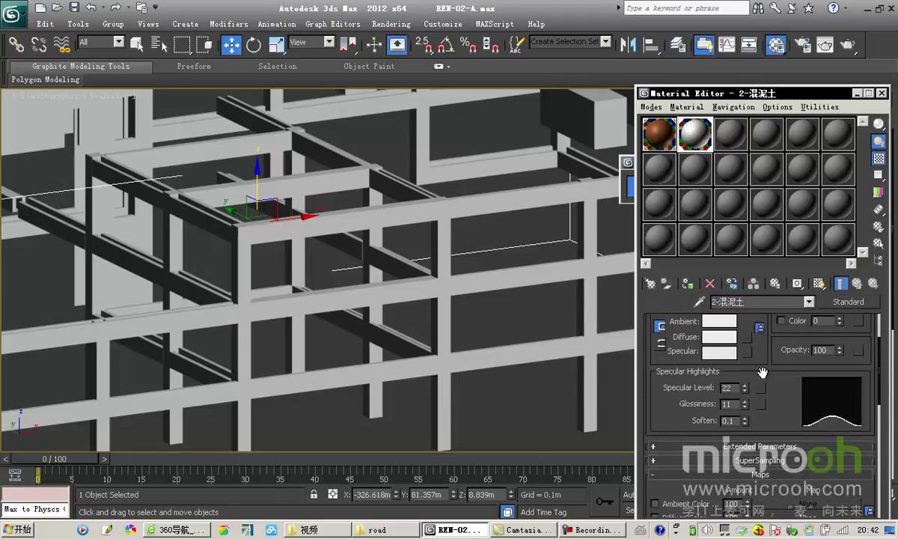
drag(768, 365, 766, 399)
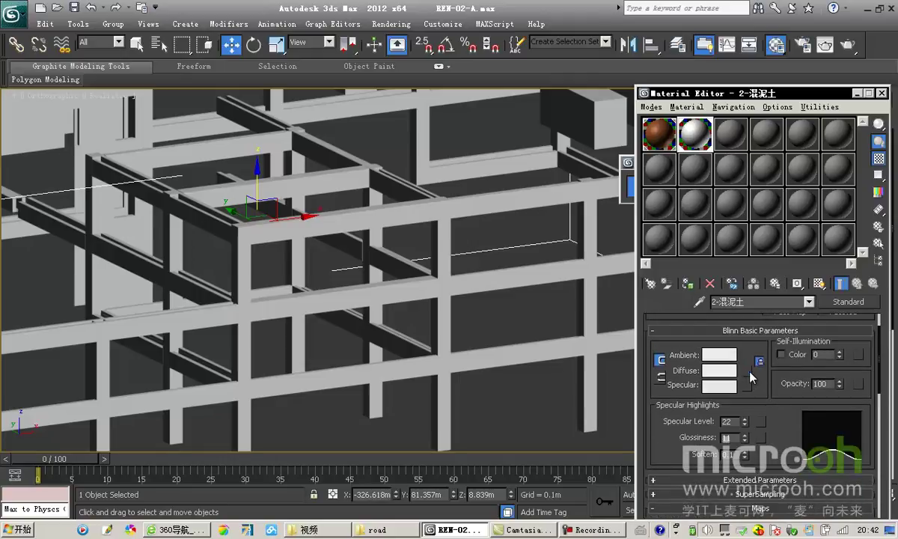
click(747, 371)
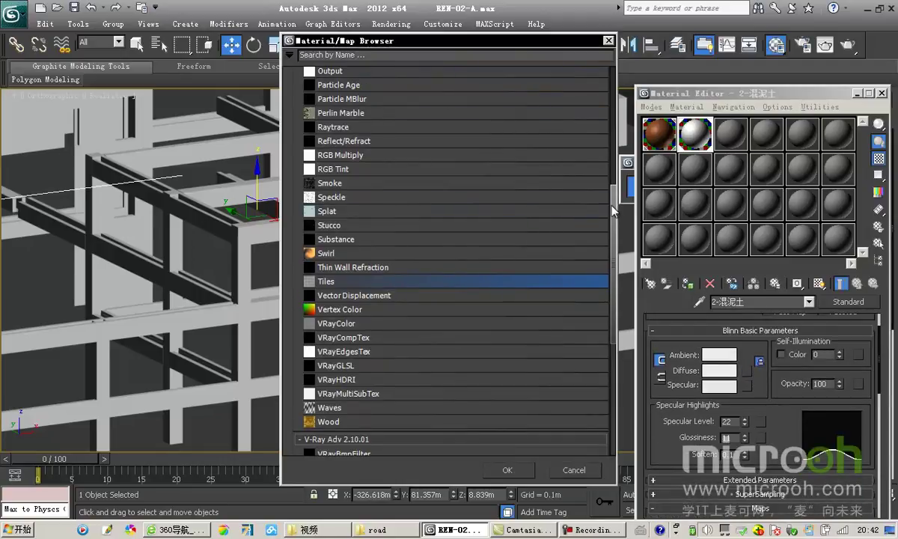
drag(611, 206, 606, 81)
double_click(388, 106)
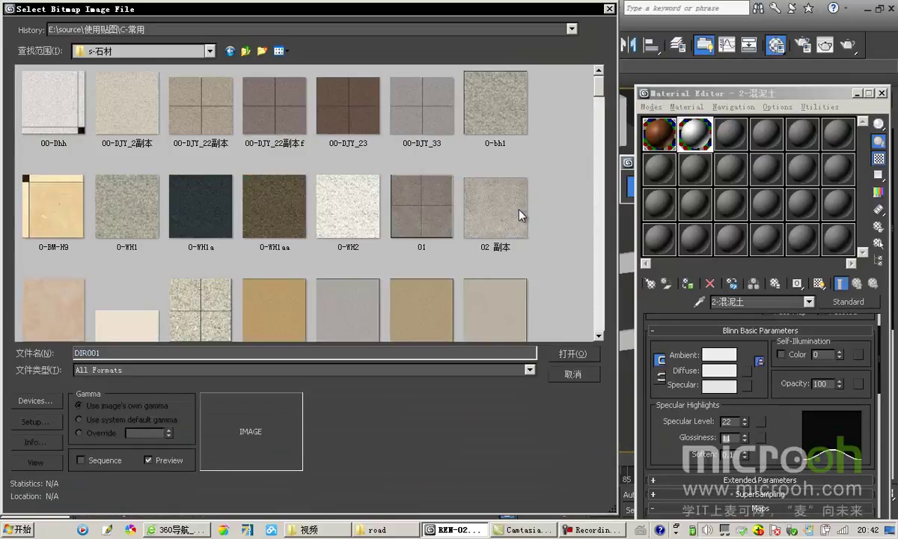
Preview the stone texture 02 副本 from the s-石材 folder at full size and load it as the bitmap
click(521, 215)
click(30, 462)
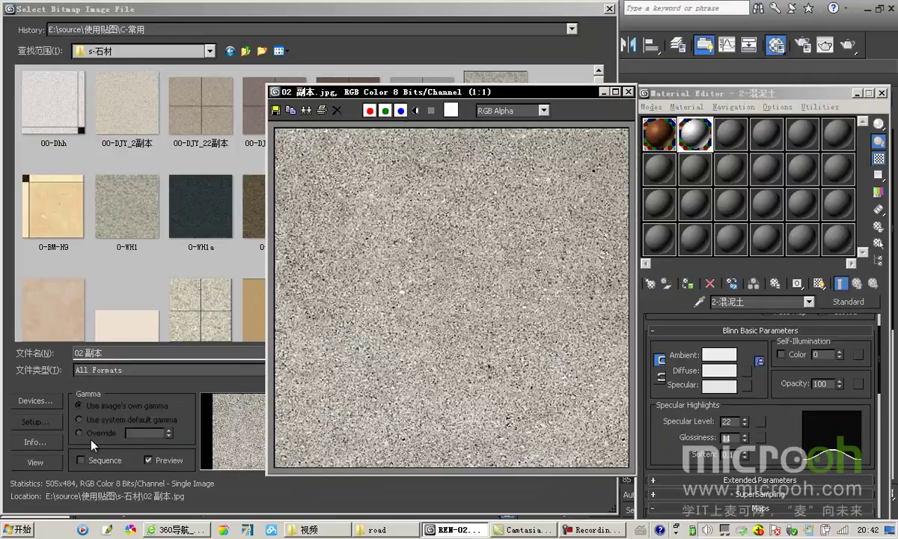
click(628, 91)
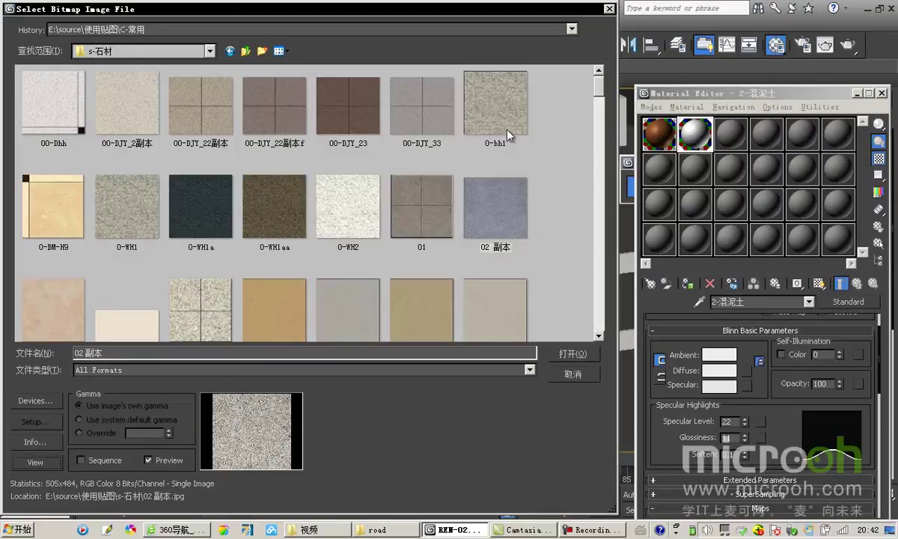
click(514, 245)
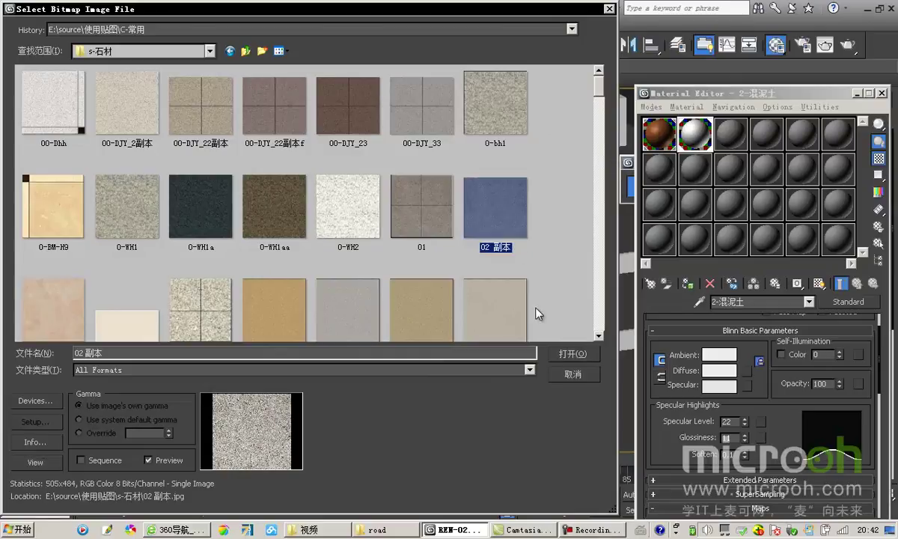
click(572, 353)
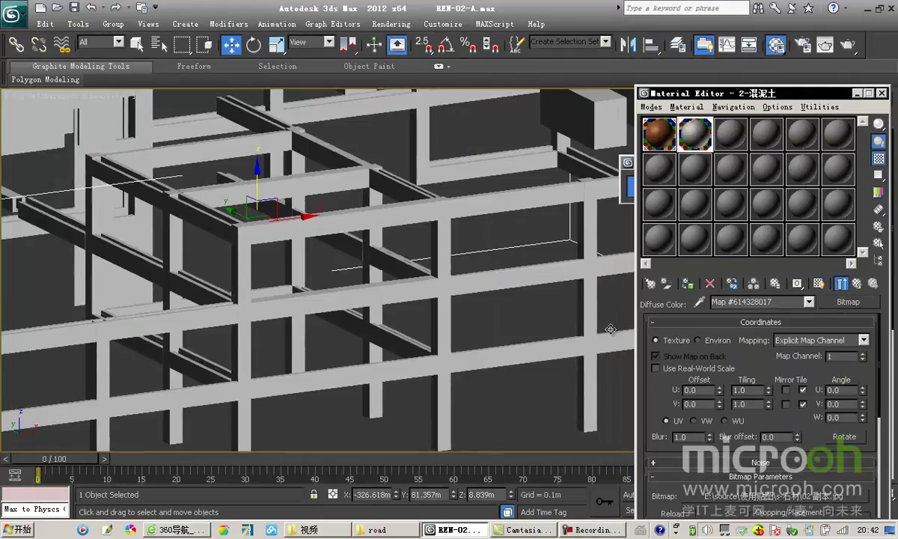
Show the diffuse bitmap in the viewport and inspect the texture's tiling and seams on the concrete frame
click(819, 283)
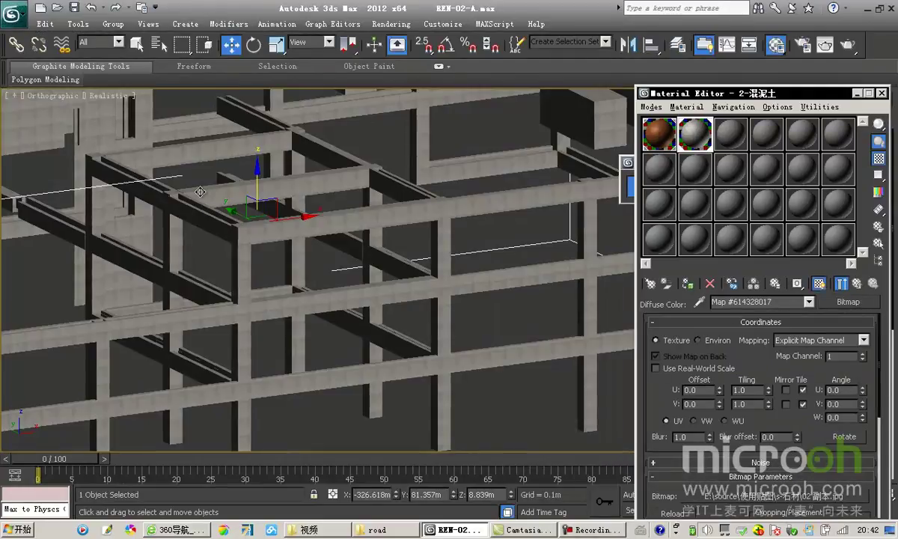
scroll(215, 196, up, 10)
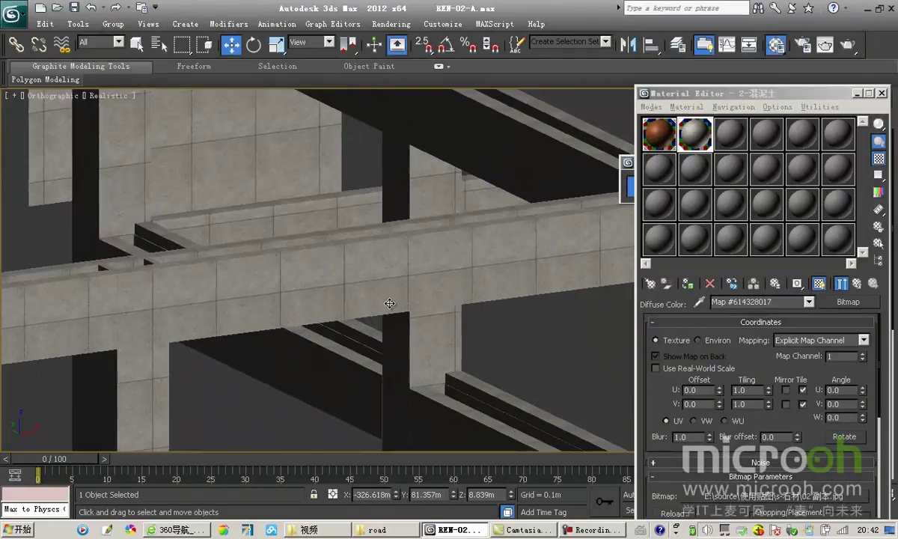
scroll(367, 277, down, 5)
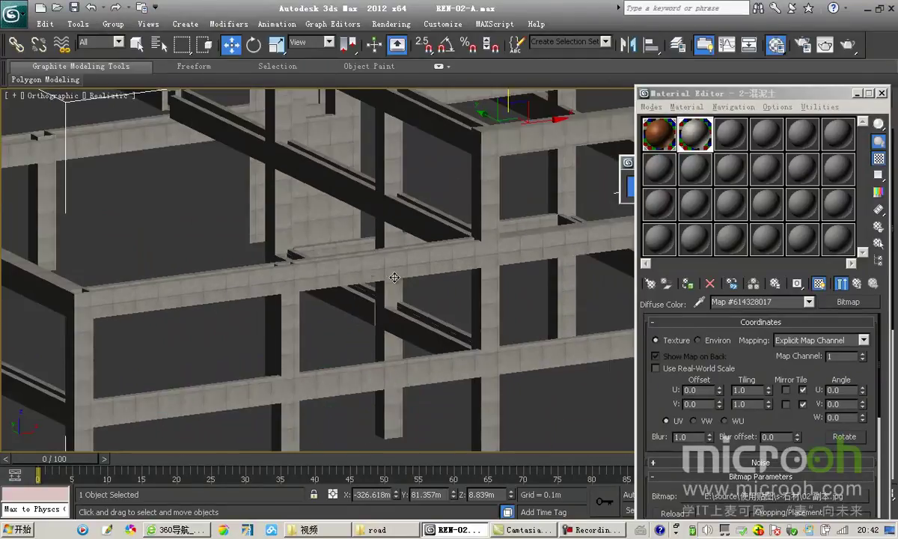
scroll(366, 273, up, 3)
scroll(106, 300, up, 2)
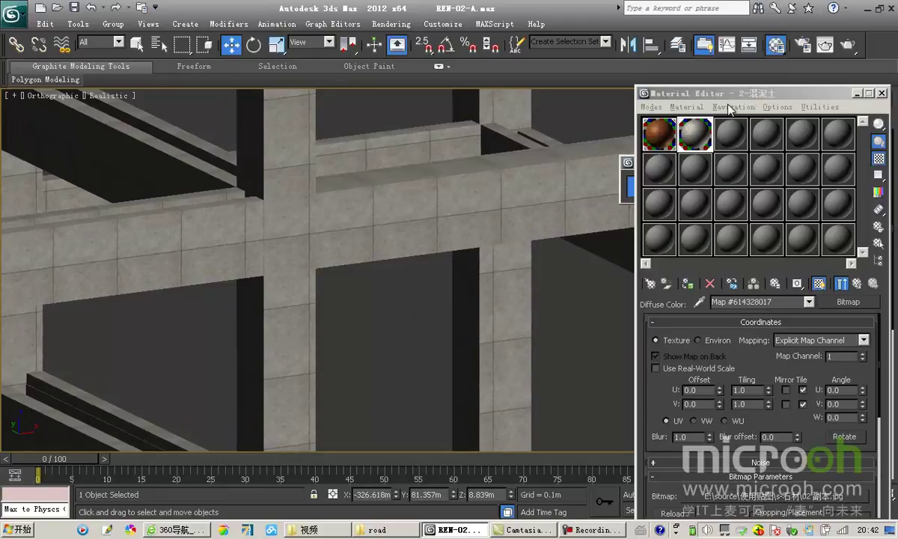
Crop the diffuse bitmap just inside its edges at U 0.014, V 0.012, W 0.98, H 0.975 and apply the cropping
drag(696, 93, 581, 70)
scroll(702, 299, down, 2)
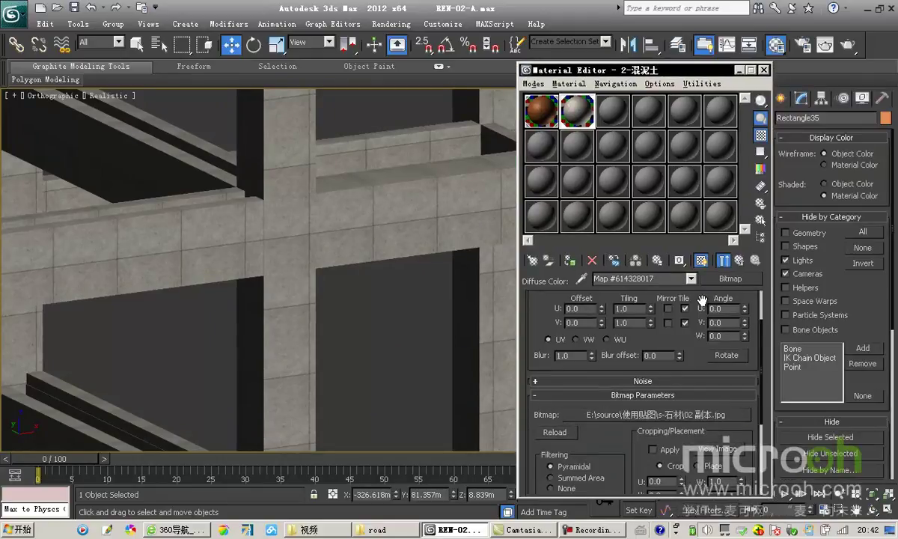
scroll(681, 404, down, 2)
click(716, 426)
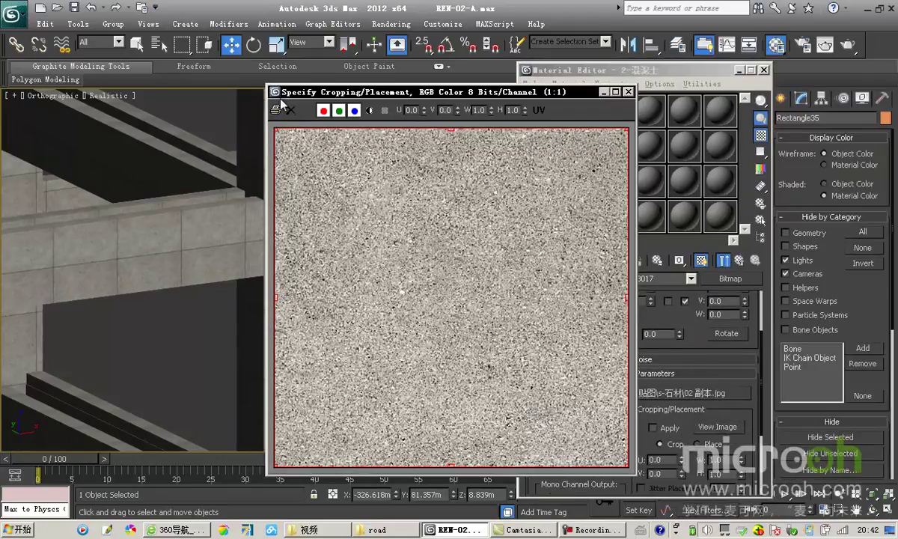
drag(275, 129, 282, 137)
drag(429, 233, 428, 228)
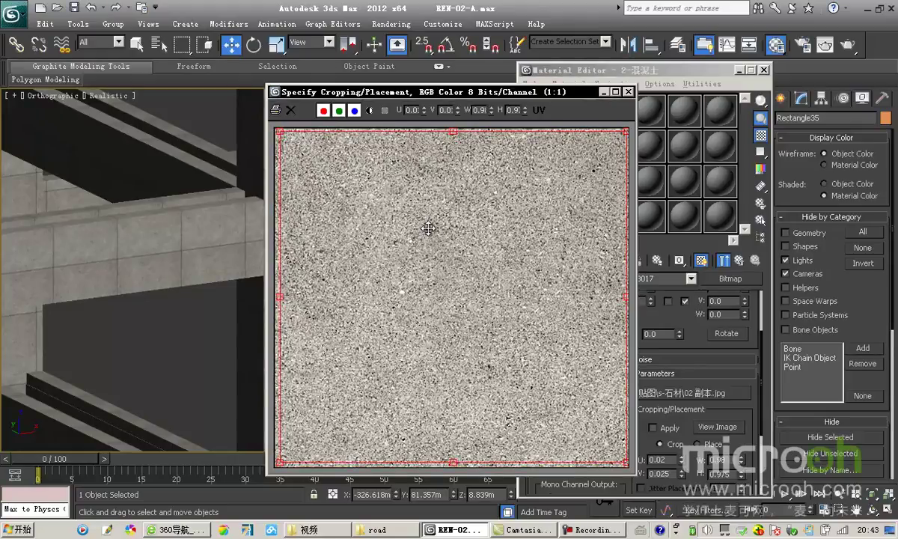
click(628, 92)
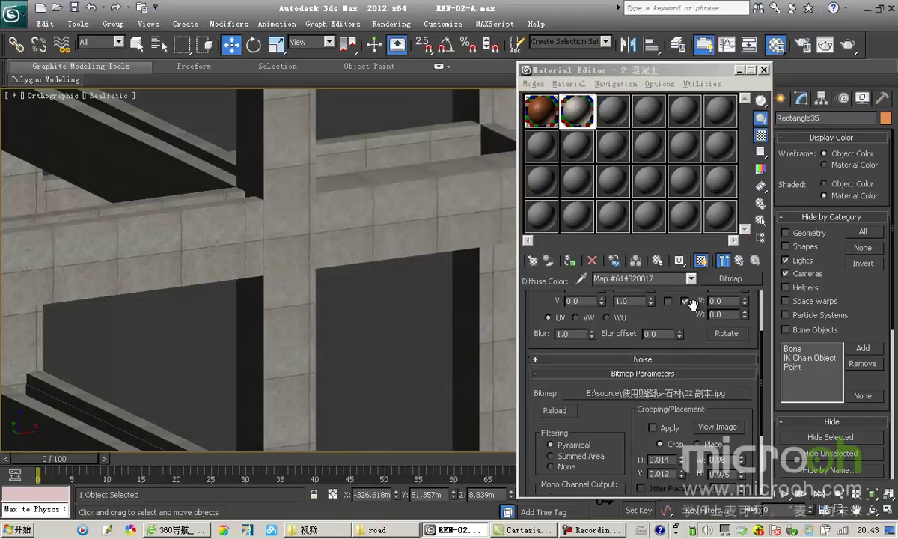
click(653, 428)
Examine the cropped stone texture on the concrete frame up close and from afar for remaining seams
scroll(202, 197, up, 3)
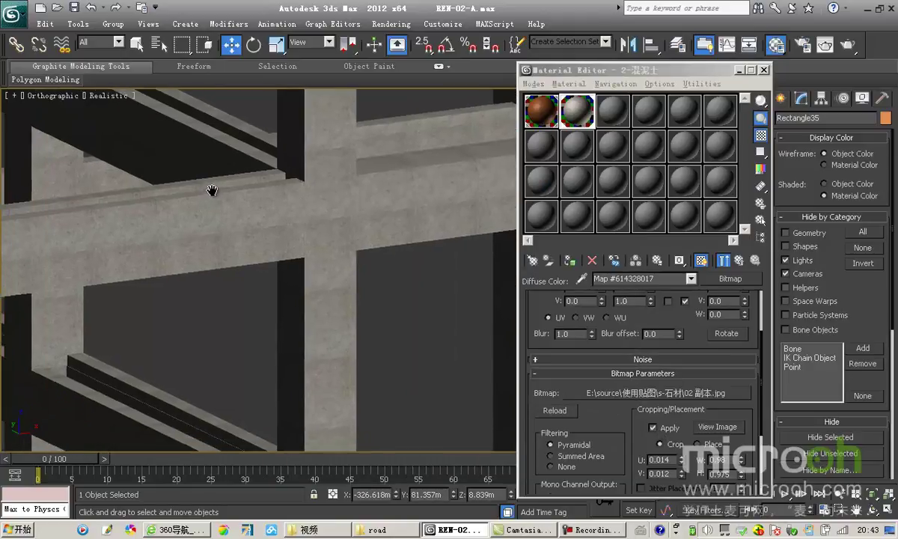
scroll(358, 216, down, 5)
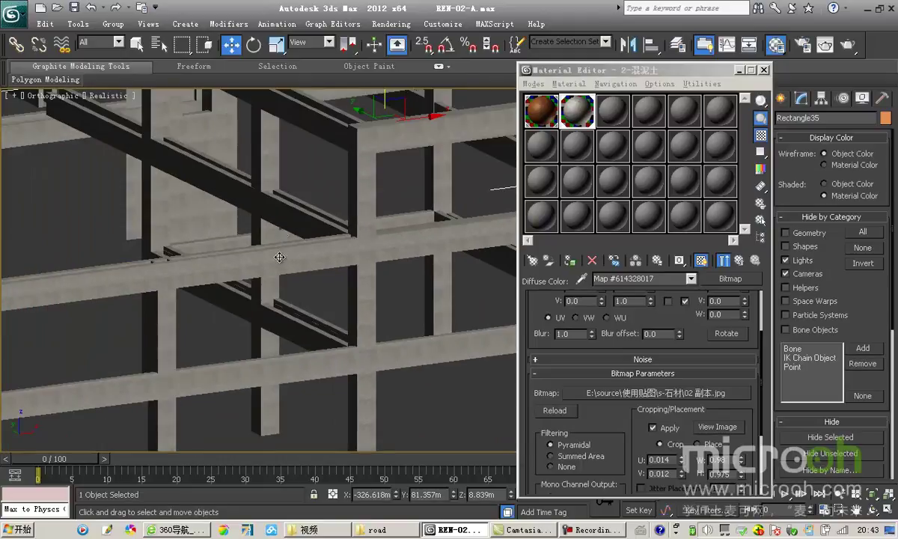
scroll(281, 287, up, 8)
scroll(243, 252, up, 3)
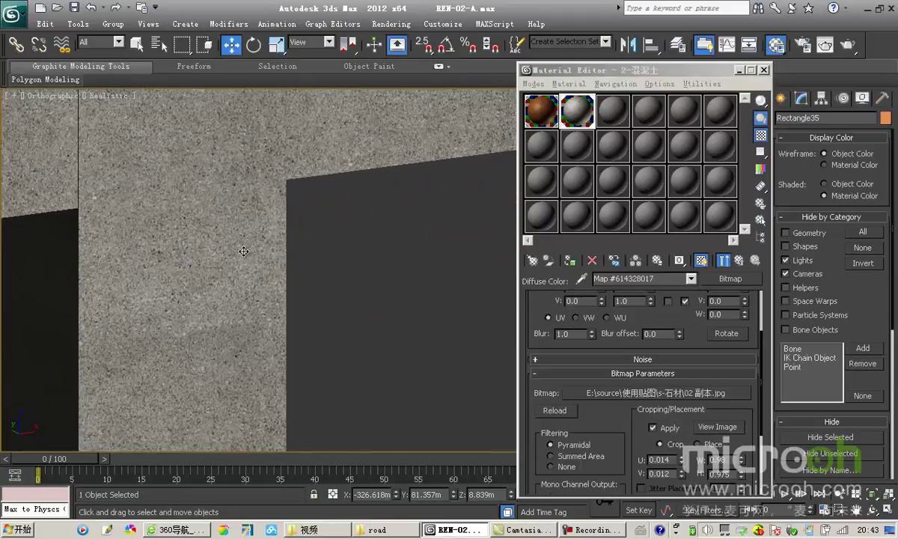
middle_drag(245, 253, 324, 285)
scroll(391, 272, down, 3)
drag(633, 70, 606, 71)
Select Rectangle35, the concrete frame, and remove its UVW Map modifier
key(h)
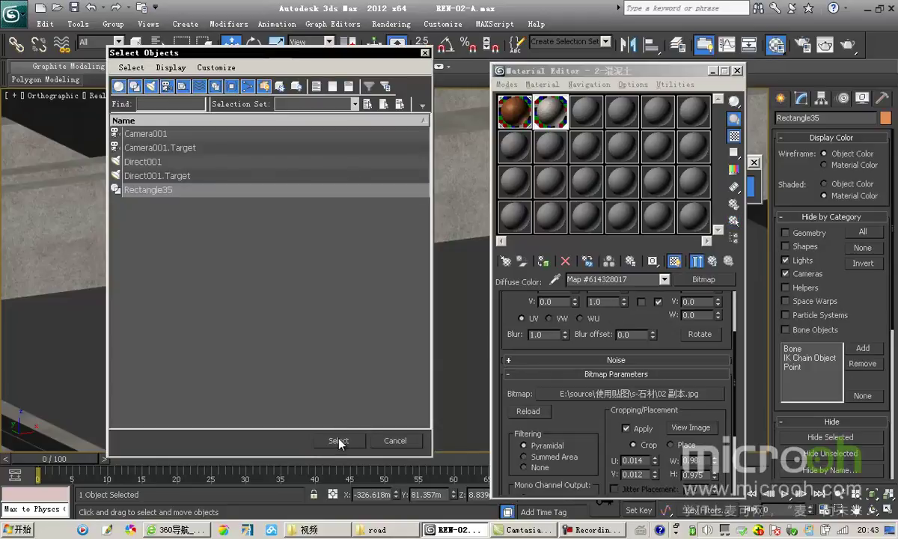
click(338, 439)
click(800, 98)
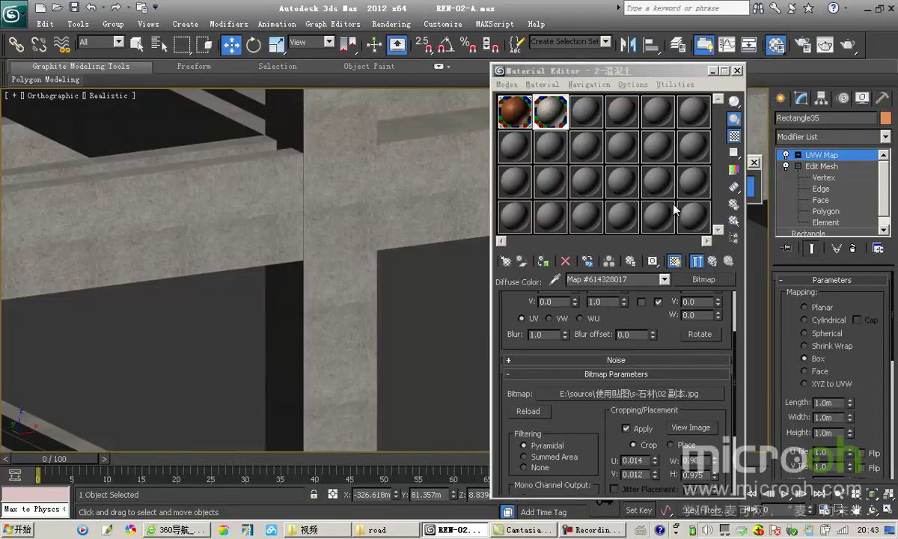
click(853, 248)
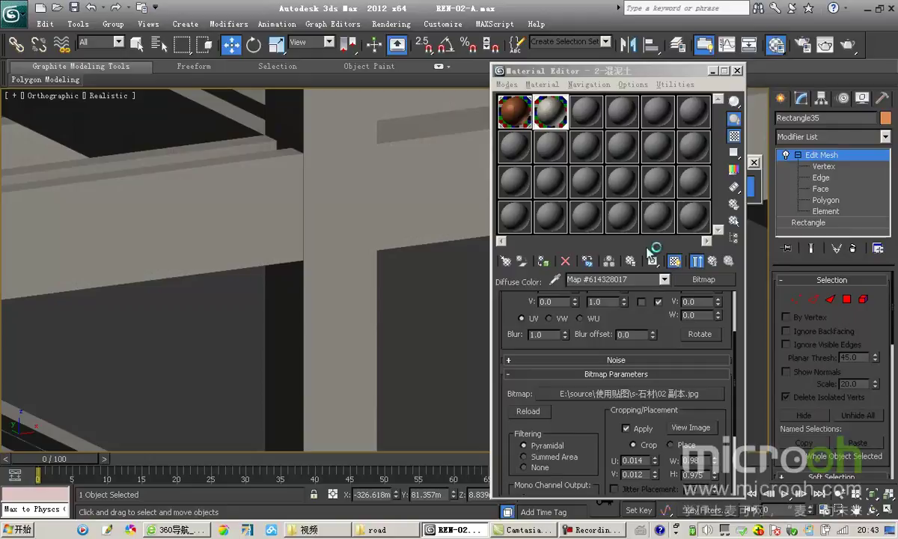
click(675, 262)
click(674, 263)
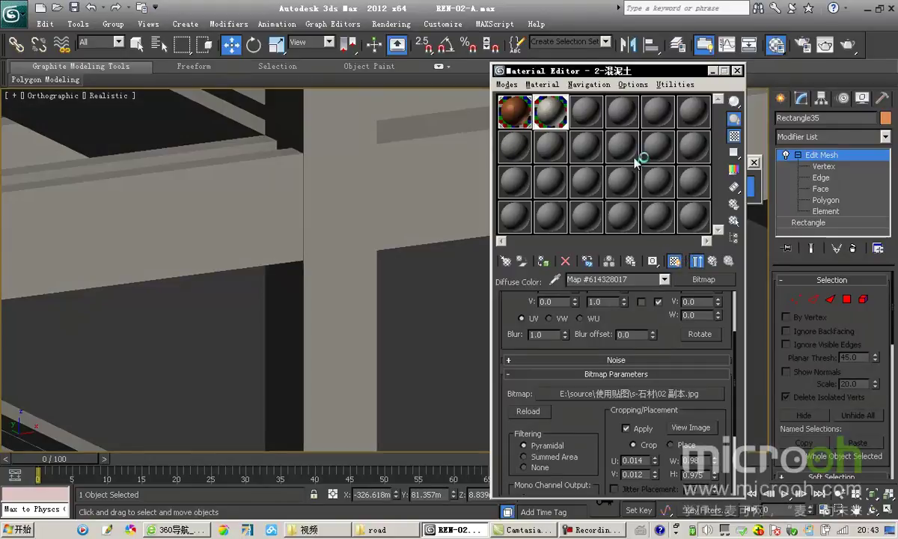
Add a UVW Map modifier to the concrete frame with Box mapping and length, width and height of 1 m
click(836, 139)
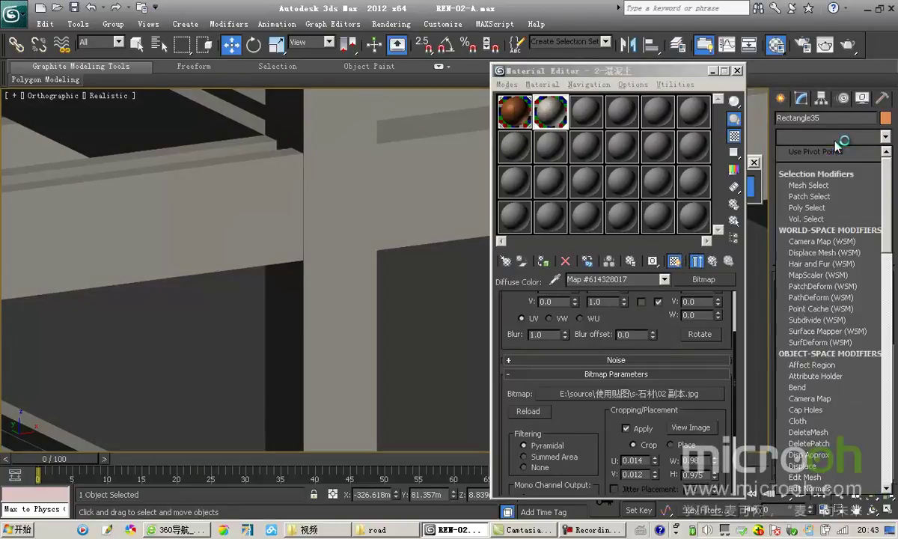
key(u)
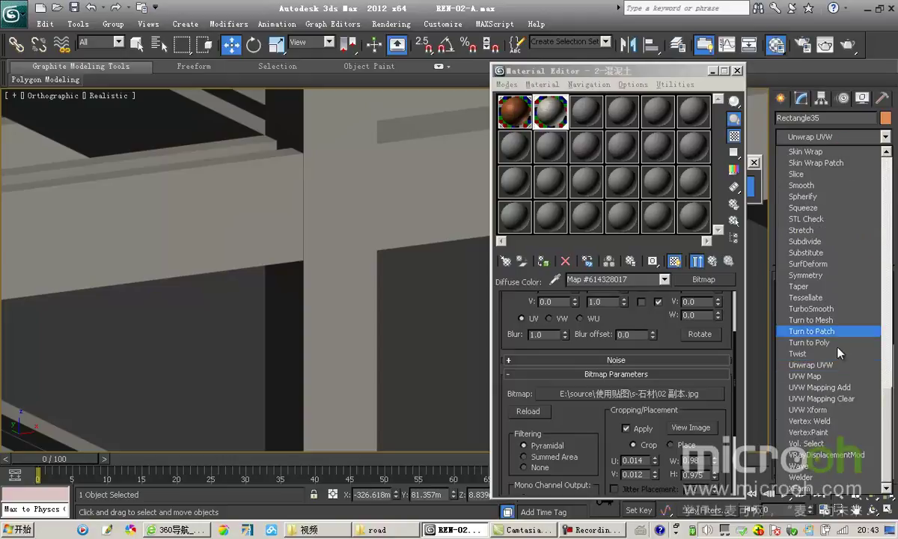
click(794, 375)
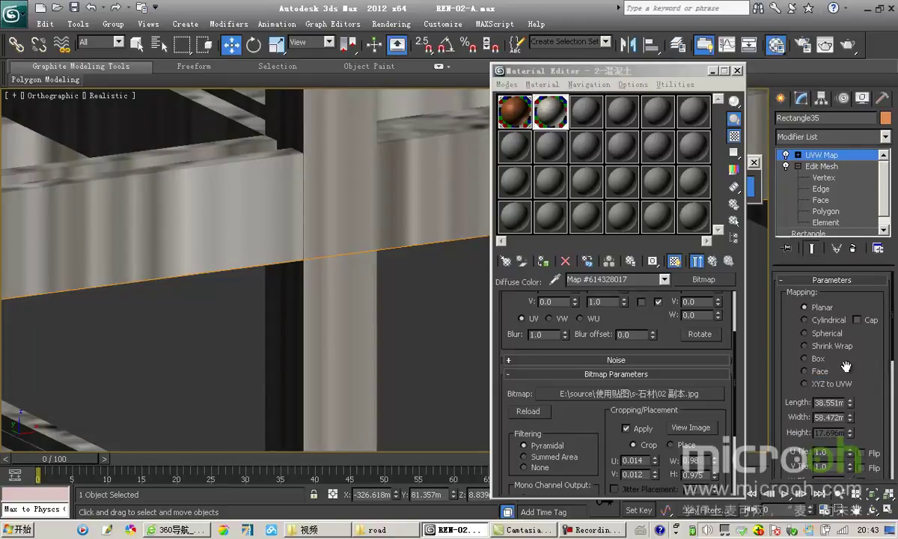
click(811, 359)
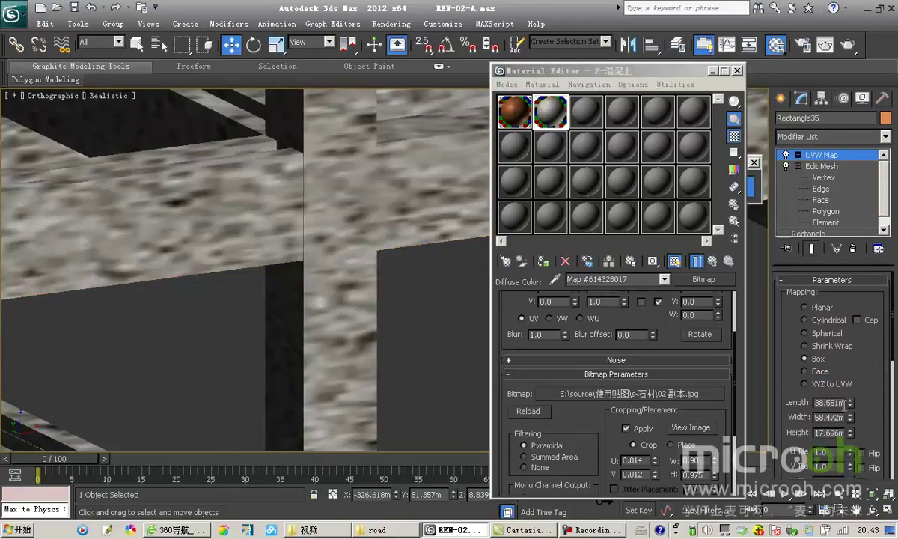
double_click(840, 401)
text(1)
key(Tab)
text(1)
key(Tab)
text(1)
key(Return)
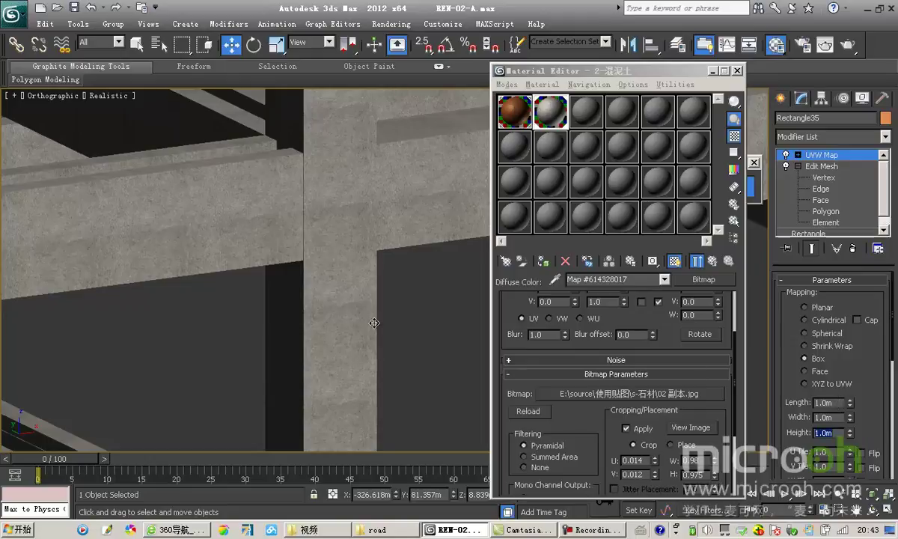
Check the scale and tiling of the stone texture on the beams and columns with the box mapping applied
scroll(320, 255, down, 3)
scroll(266, 243, up, 3)
scroll(255, 264, down, 3)
scroll(258, 259, up, 5)
scroll(260, 257, up, 2)
scroll(202, 257, down, 2)
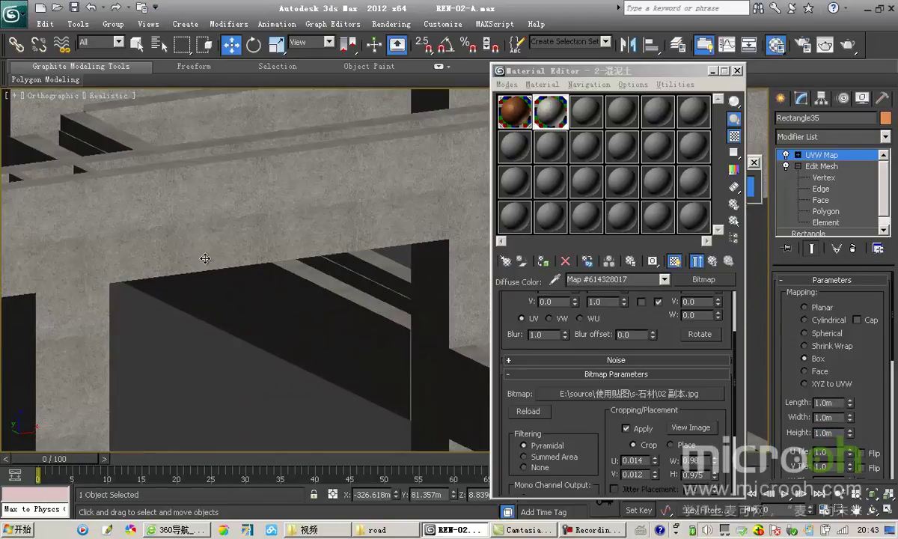
scroll(224, 262, up, 2)
Display the modifier set as buttons and assign UVW Map to the set's empty button
drag(624, 78, 588, 83)
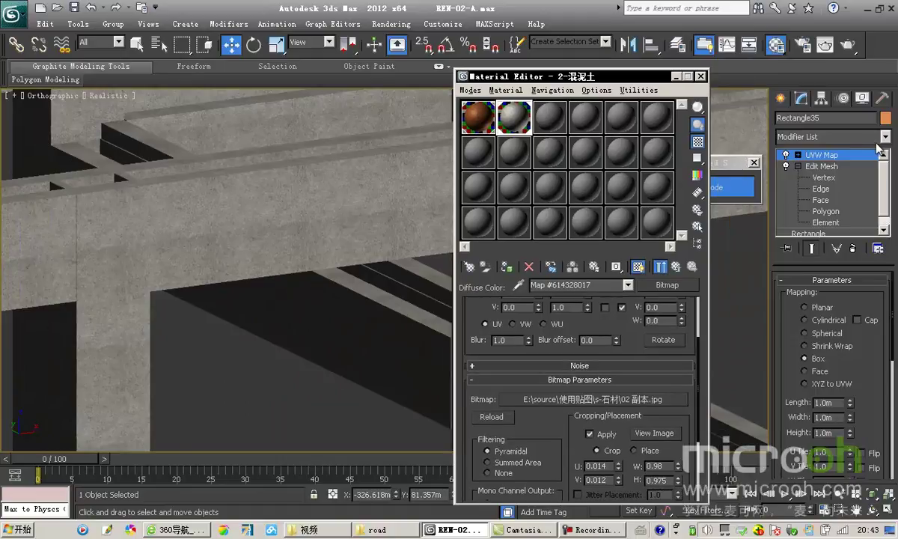
right_click(831, 138)
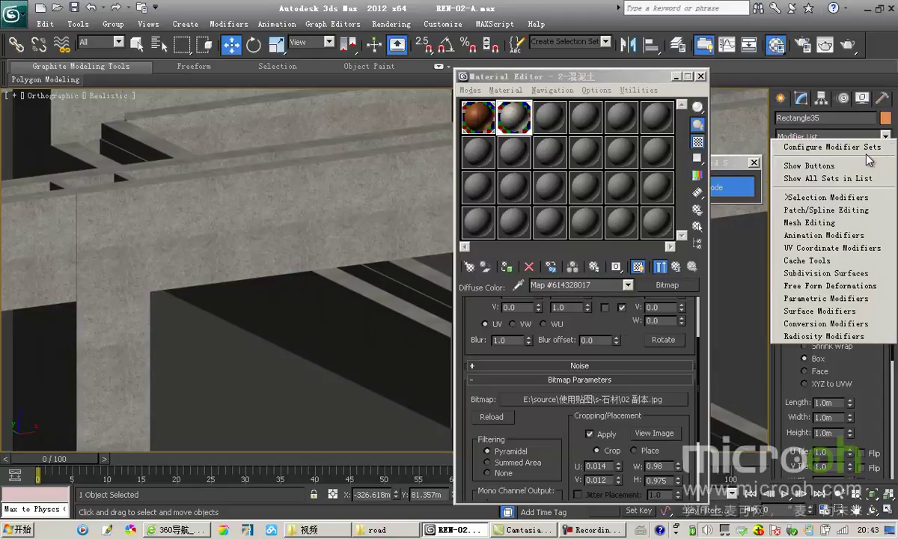
click(808, 166)
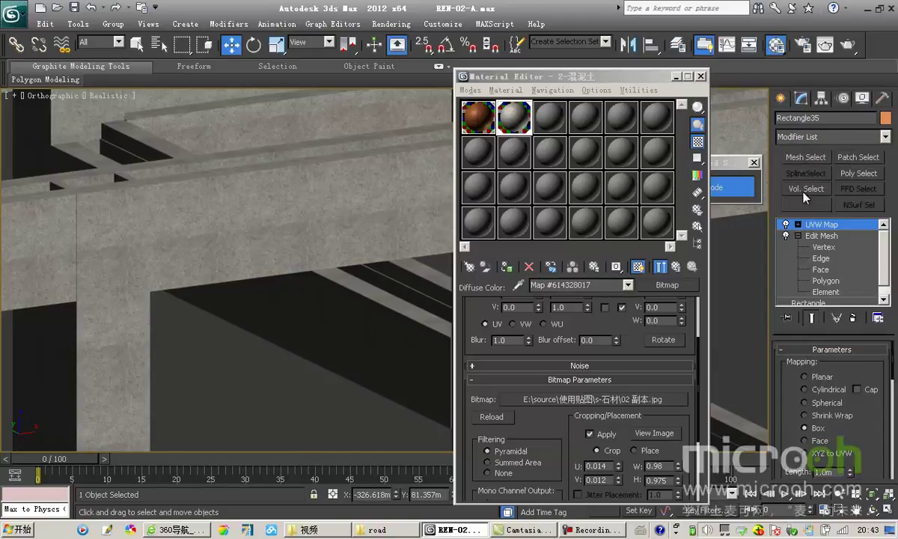
right_click(828, 137)
click(870, 145)
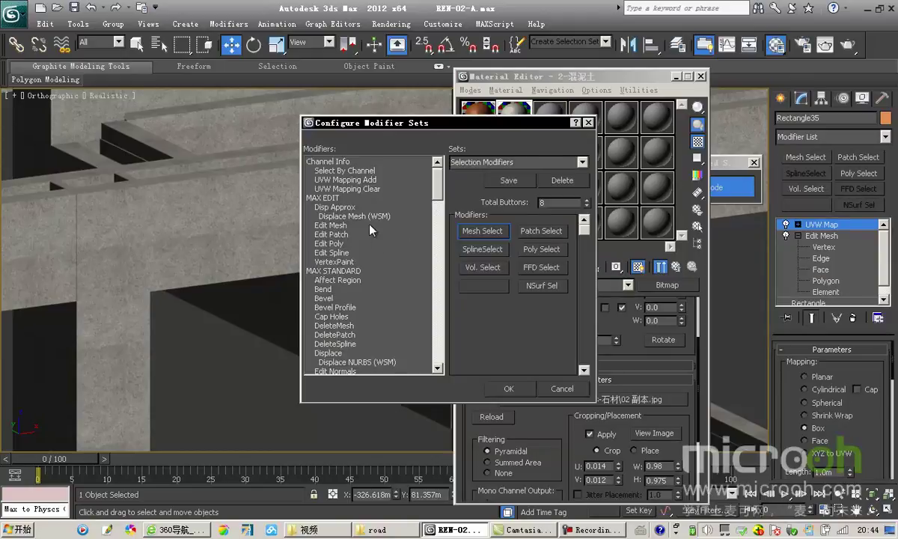
click(348, 234)
key(u)
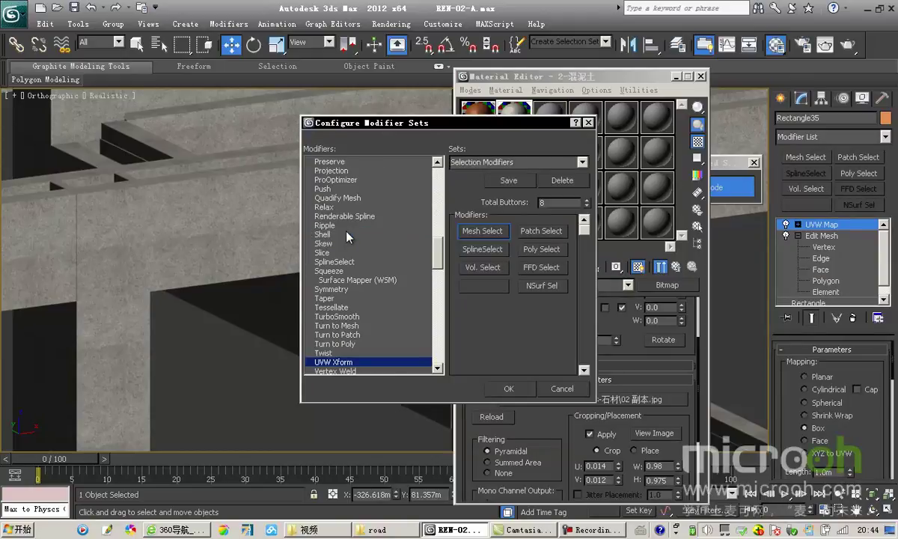
key(u)
drag(366, 357, 485, 287)
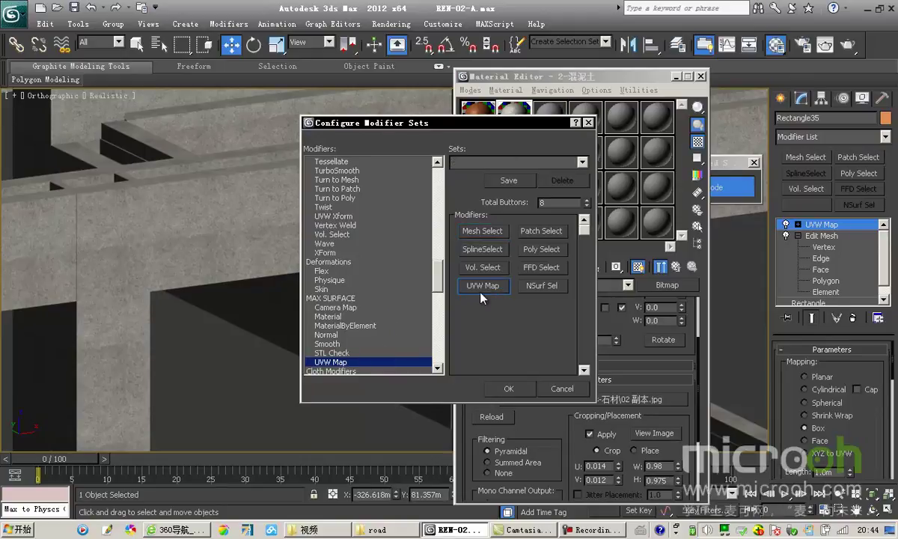
click(509, 389)
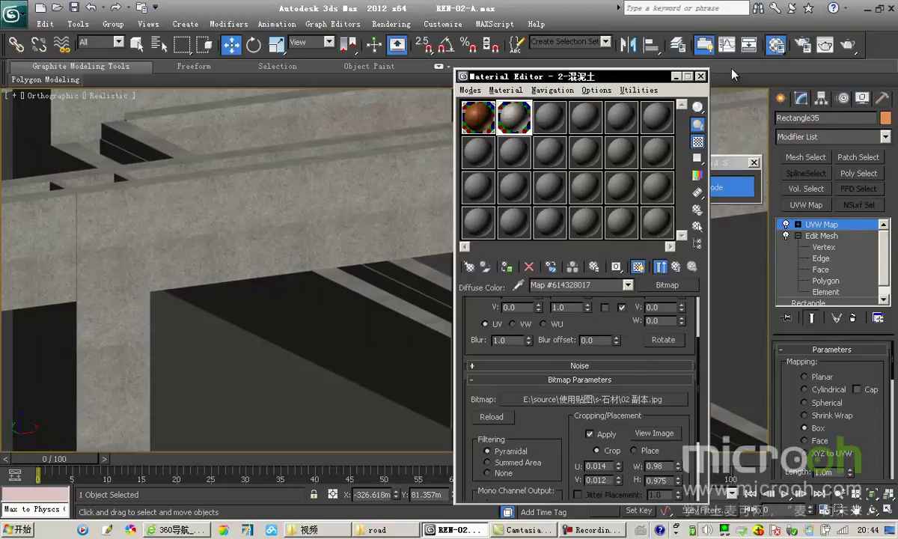
Exit isolation mode and hide the textured concrete frame
drag(561, 77, 722, 67)
drag(632, 67, 728, 69)
click(634, 184)
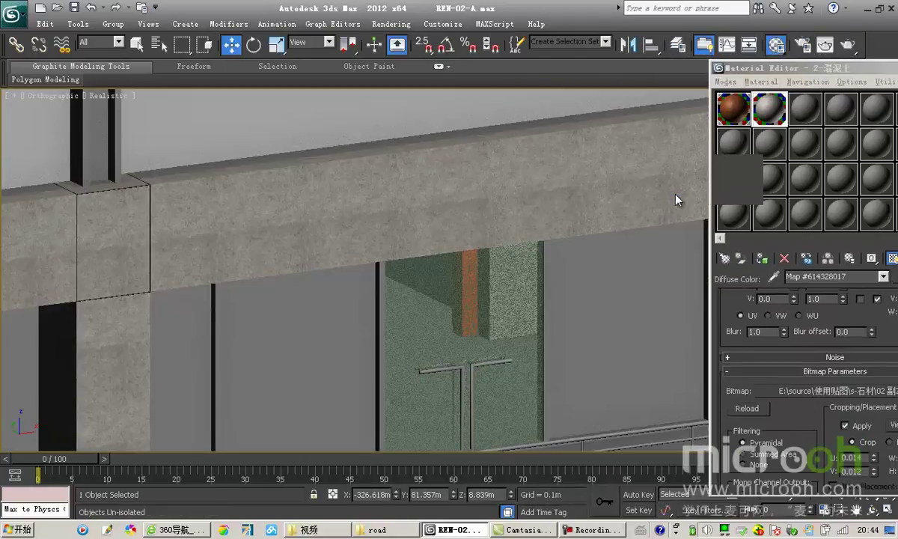
scroll(343, 225, down, 5)
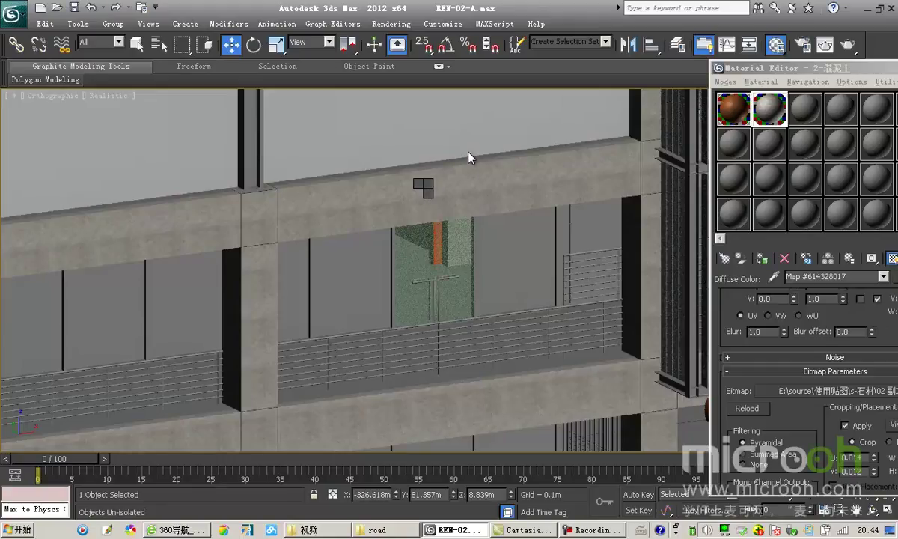
key(Delete)
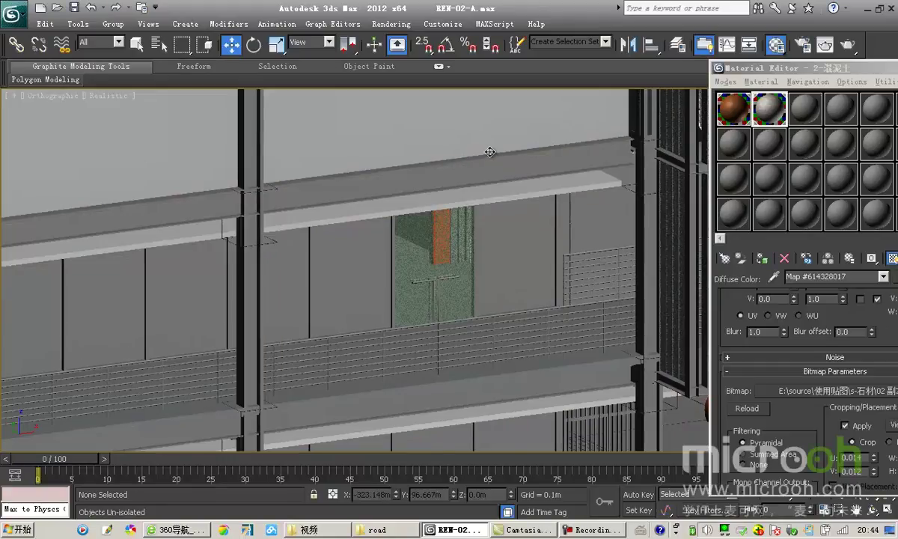
Sample the 5-铝材 material from the building's facade into the third material slot
middle_drag(649, 230, 516, 192)
scroll(518, 193, down, 2)
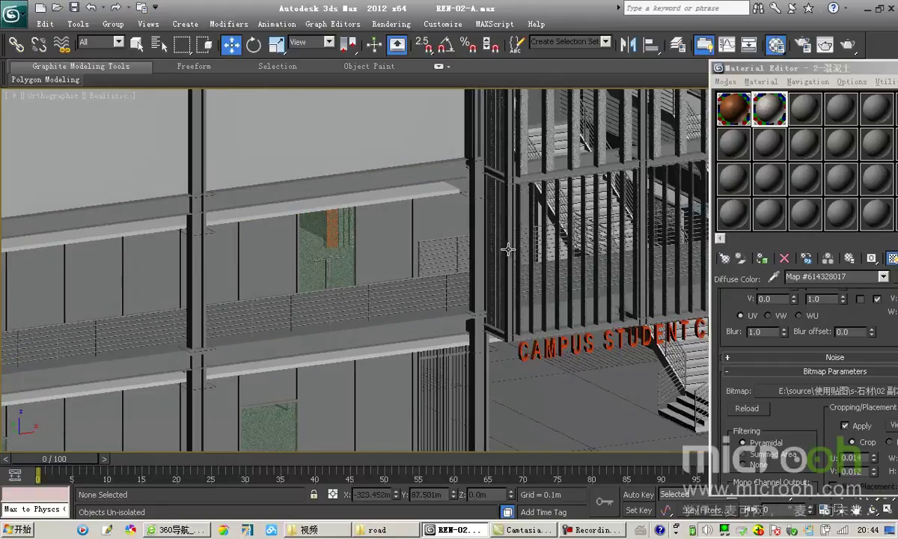
middle_drag(505, 260, 457, 398)
middle_drag(451, 215, 451, 255)
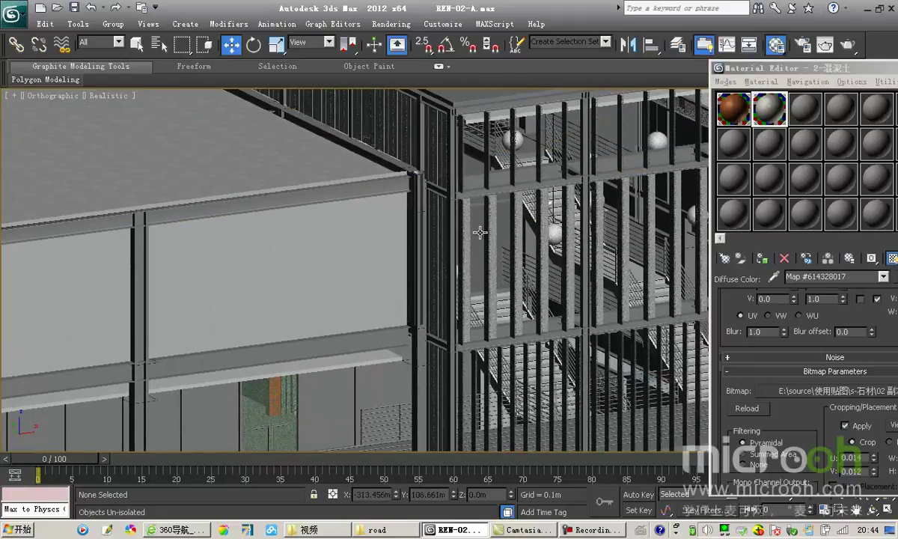
click(797, 138)
click(802, 114)
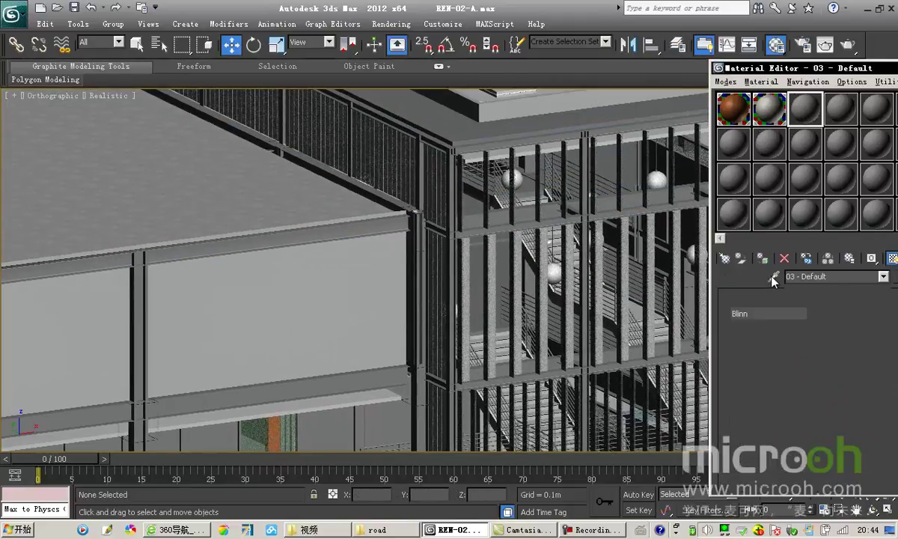
click(435, 137)
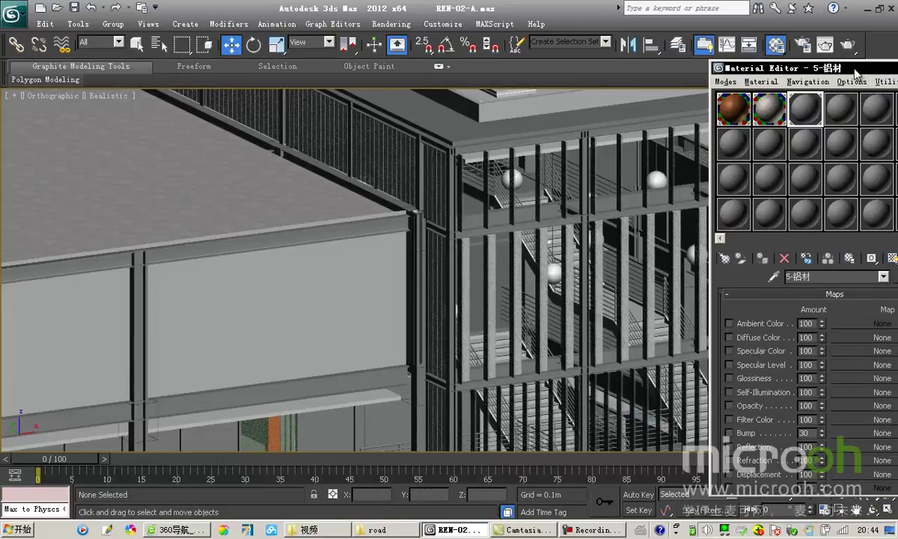
drag(855, 72, 655, 76)
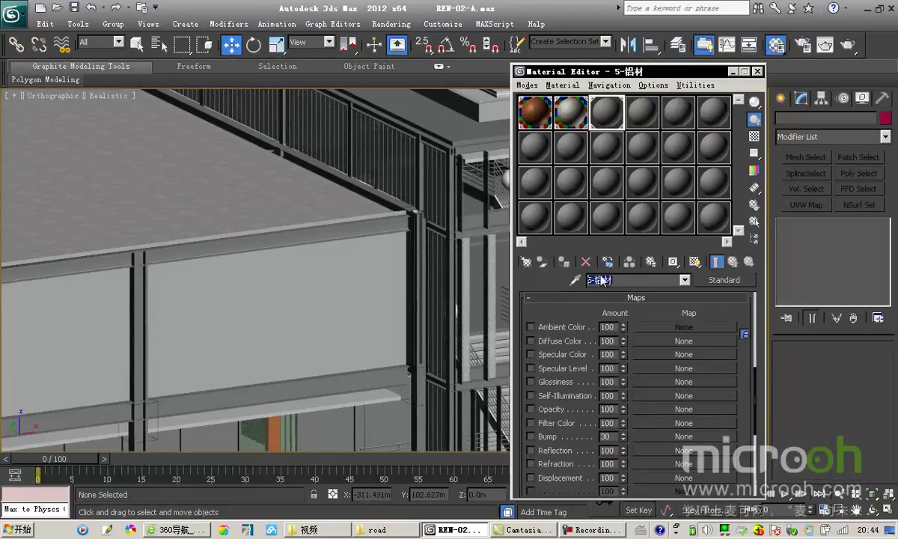
Select all objects that use the 5-铝材 material and isolate them
click(754, 220)
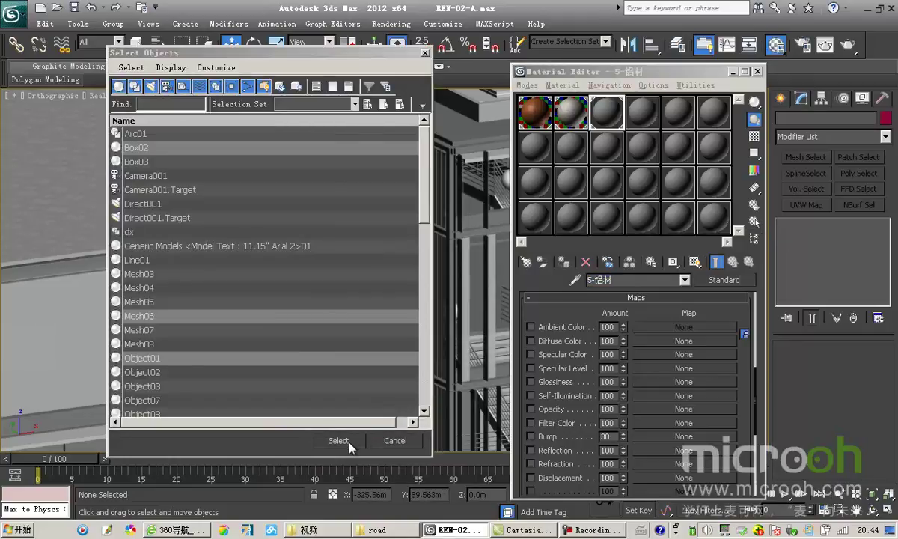
click(337, 438)
key(alt+q)
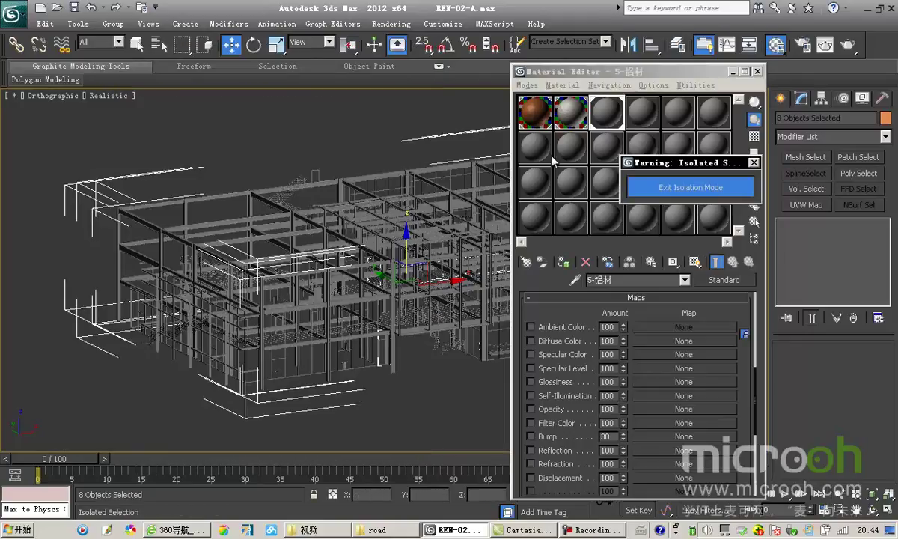
drag(587, 79, 643, 74)
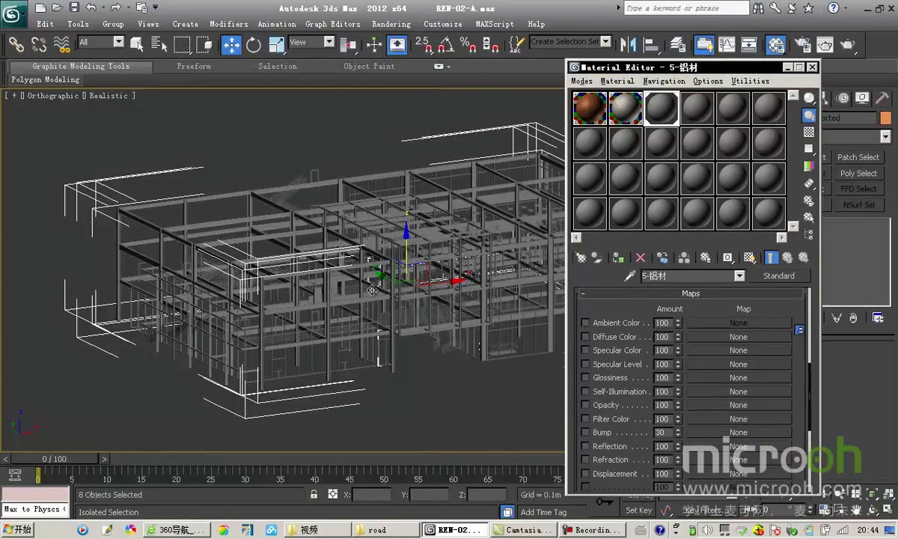
Change the 5-铝材 material's type to VRayMtl
scroll(404, 246, up, 5)
scroll(424, 260, up, 4)
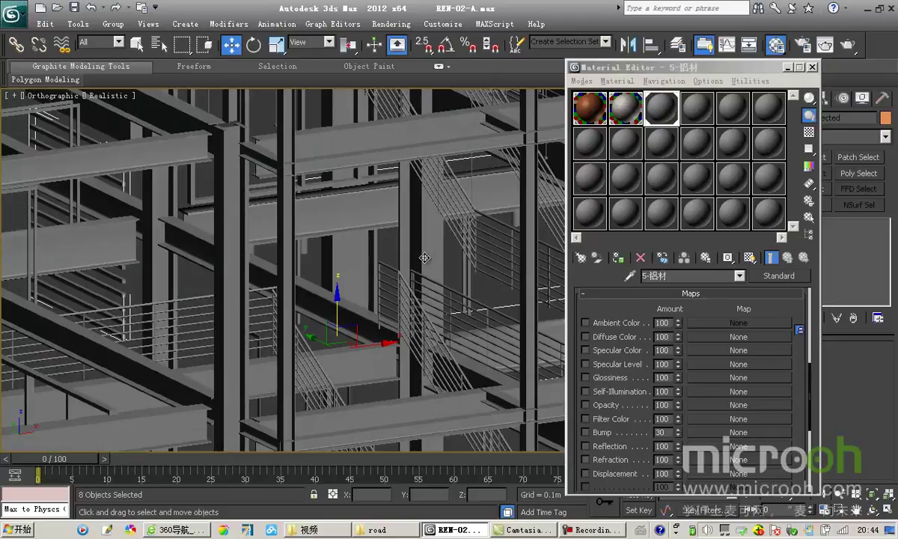
scroll(424, 257, down, 2)
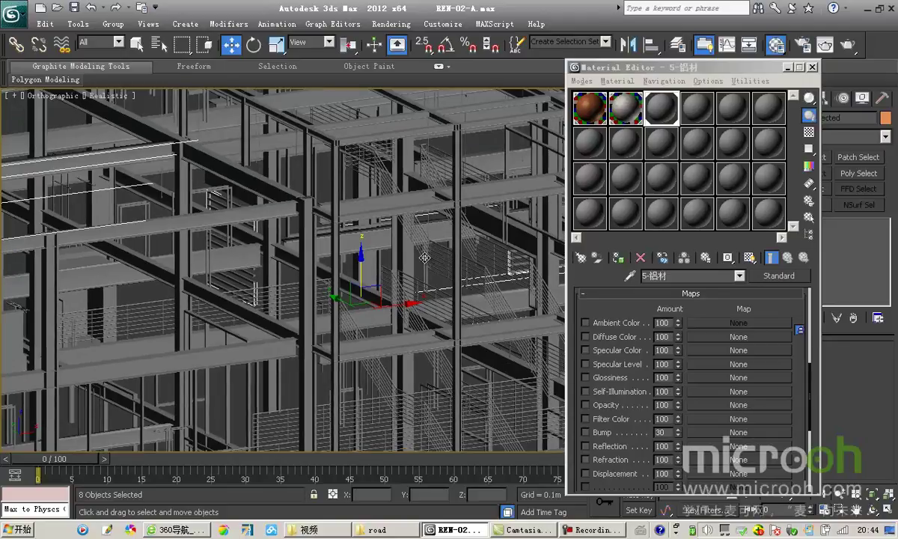
middle_drag(429, 238, 427, 265)
drag(668, 67, 682, 61)
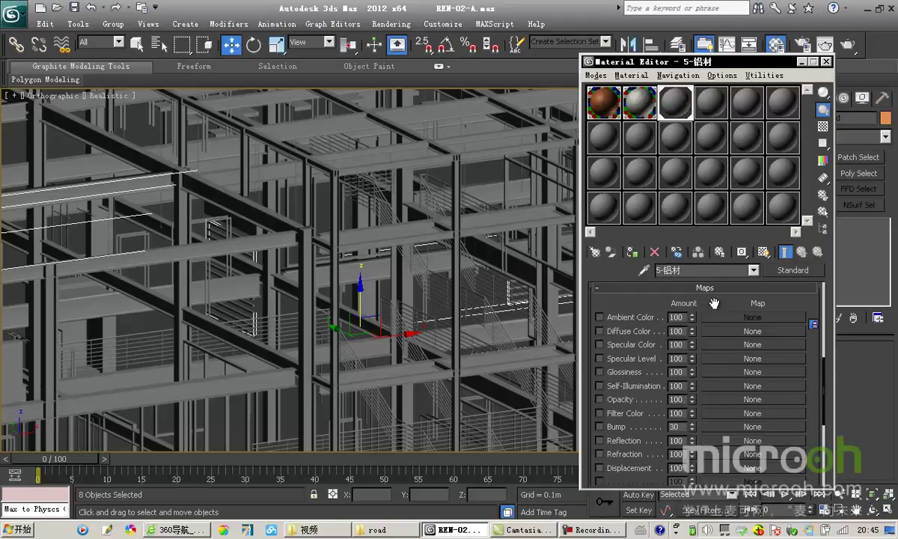
scroll(706, 296, up, 5)
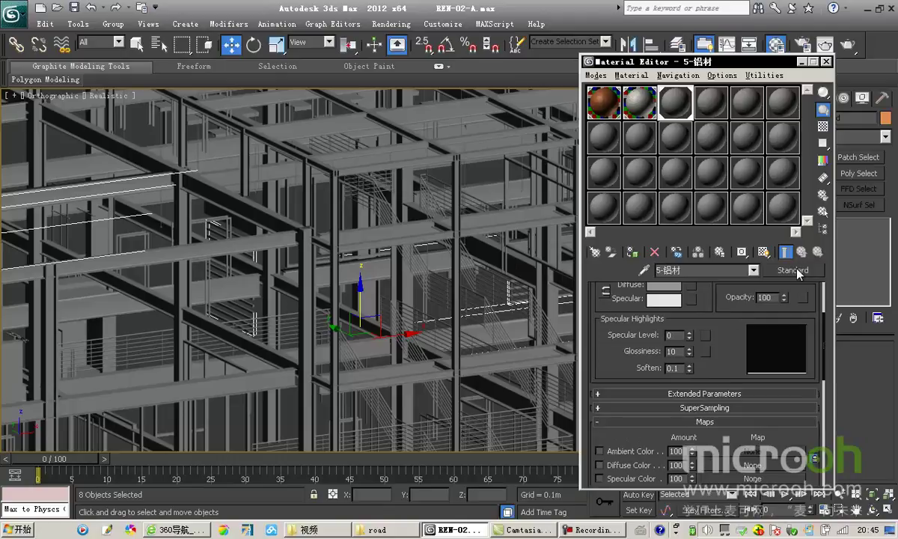
click(797, 271)
click(354, 318)
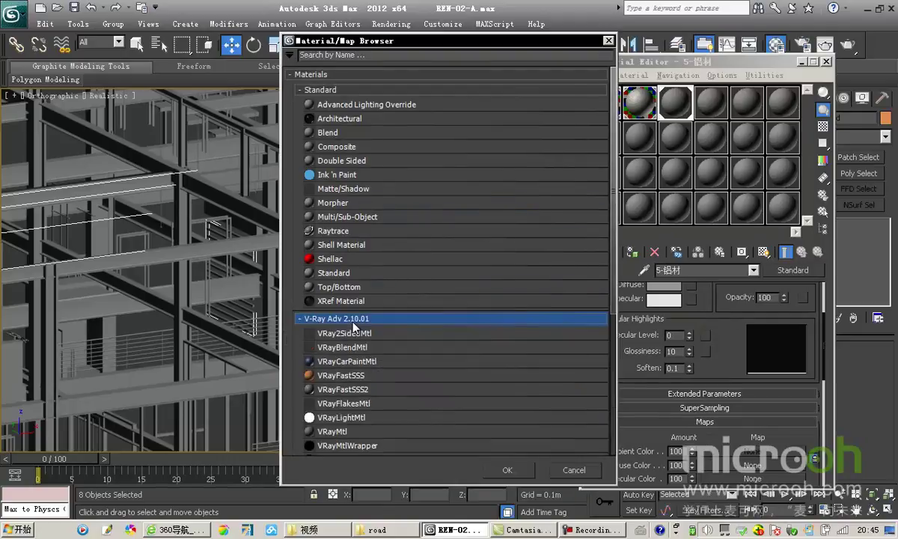
scroll(362, 374, down, 3)
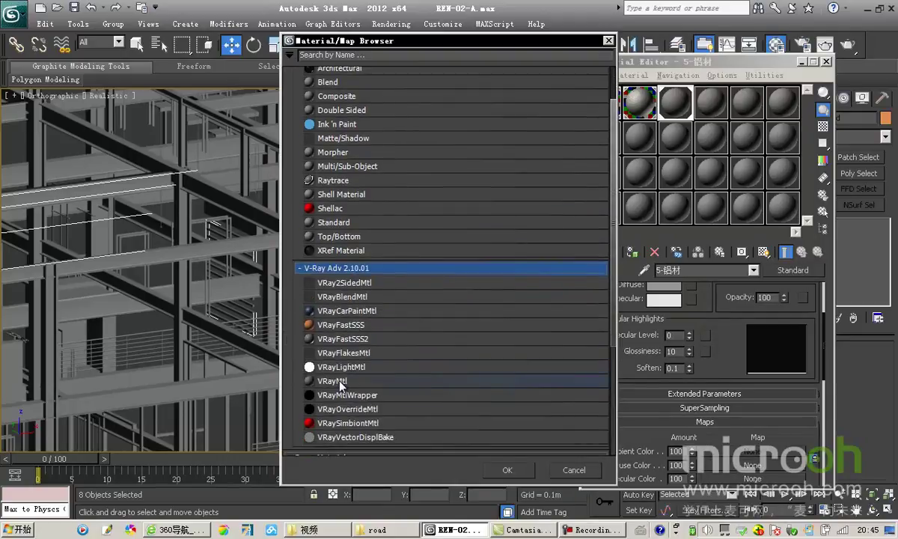
double_click(341, 382)
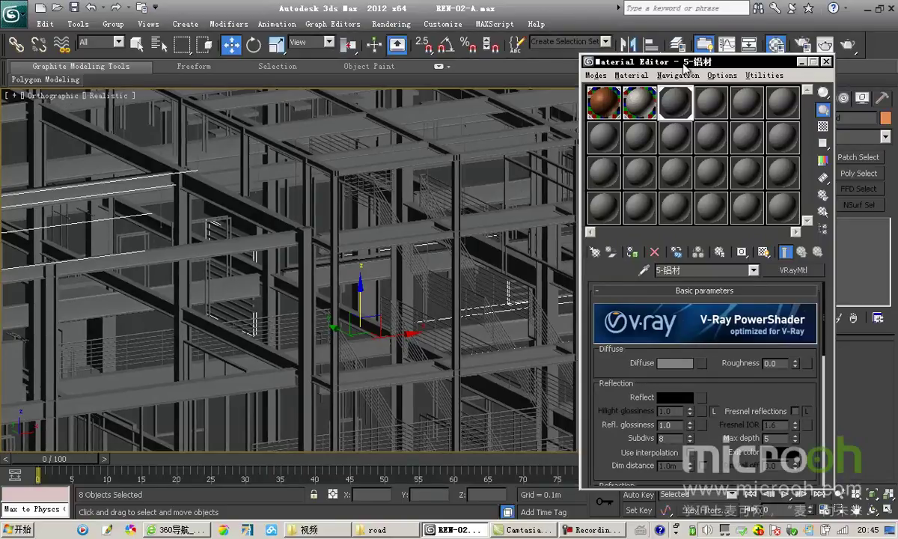
Try a green diffuse colour with RGB 128, 198, 168 on the 5-铝材 material and discard it
drag(686, 67, 698, 45)
drag(739, 324, 745, 357)
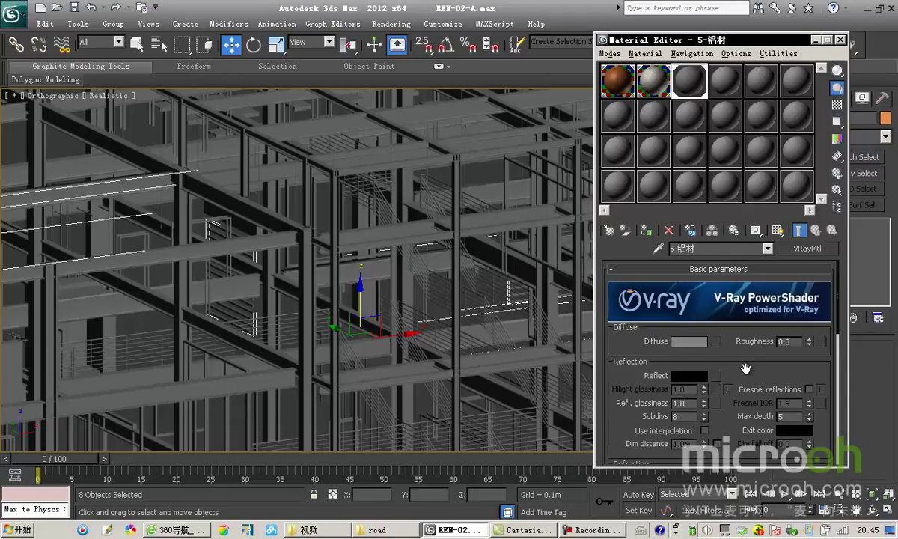
drag(745, 367, 725, 361)
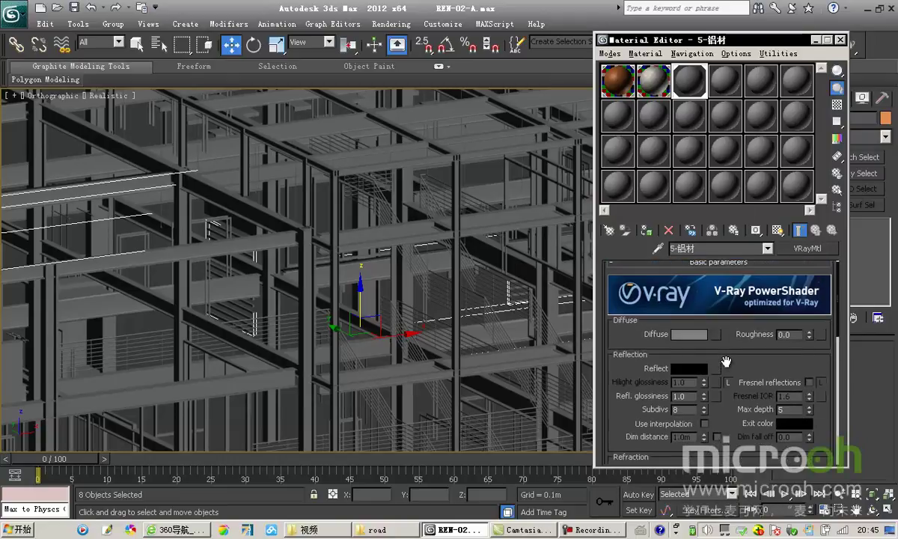
click(686, 335)
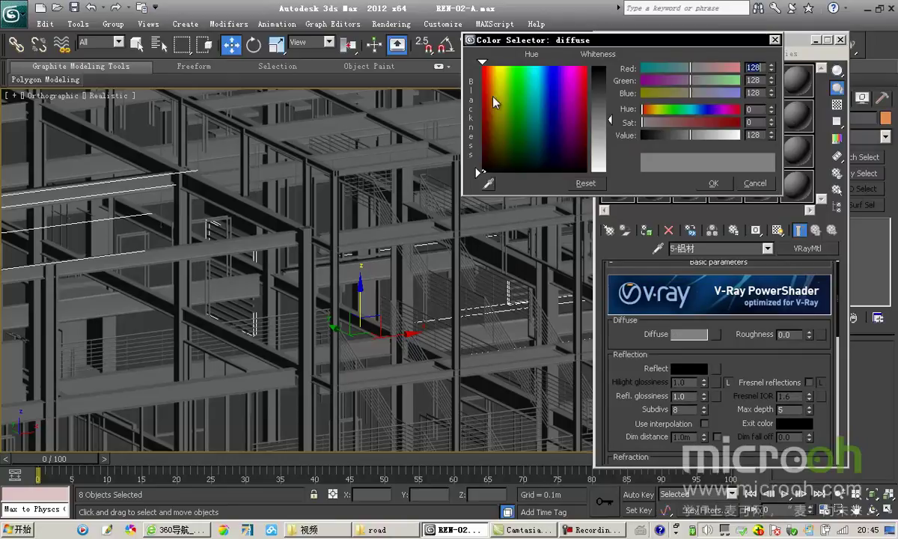
click(527, 114)
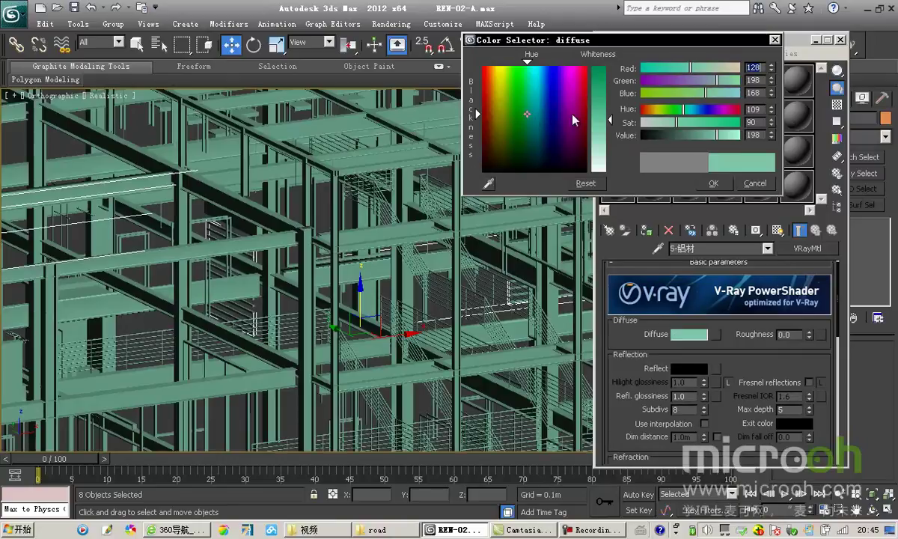
click(756, 184)
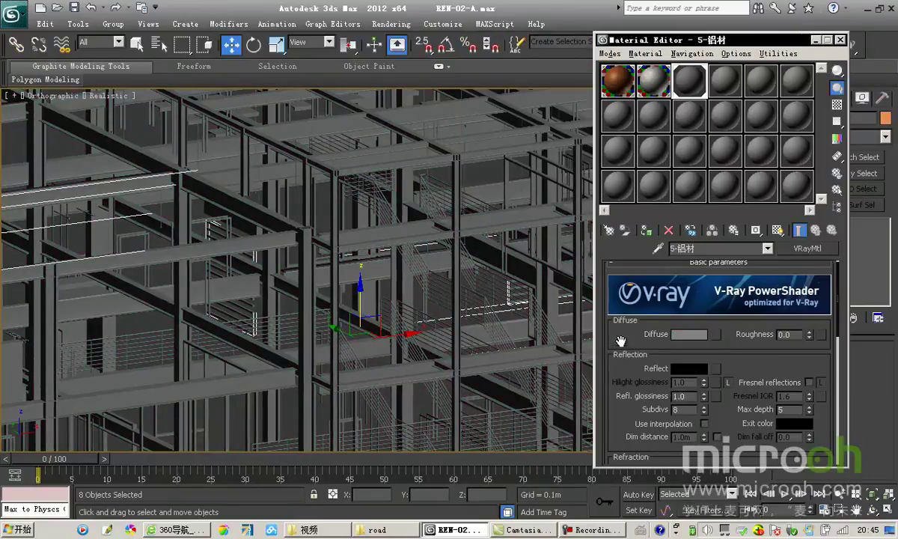
drag(618, 337, 629, 304)
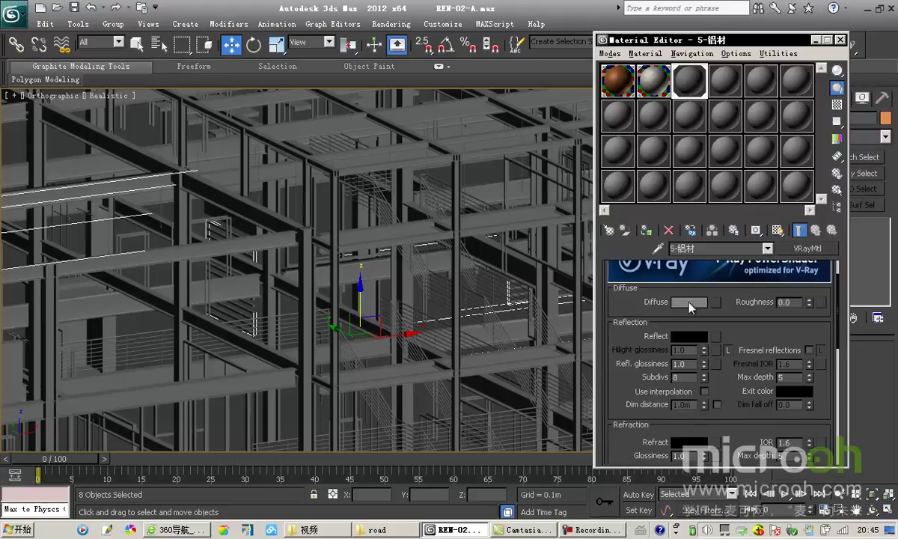
scroll(724, 320, down, 1)
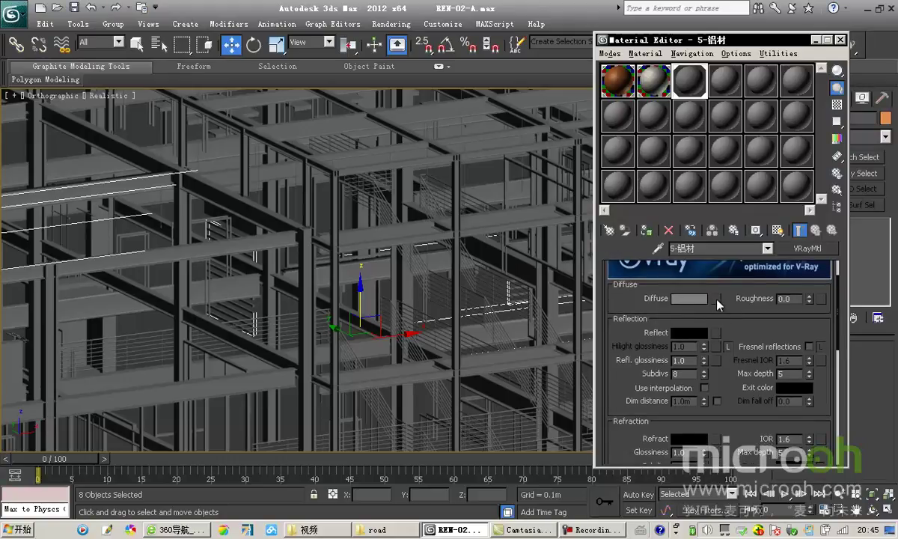
click(717, 298)
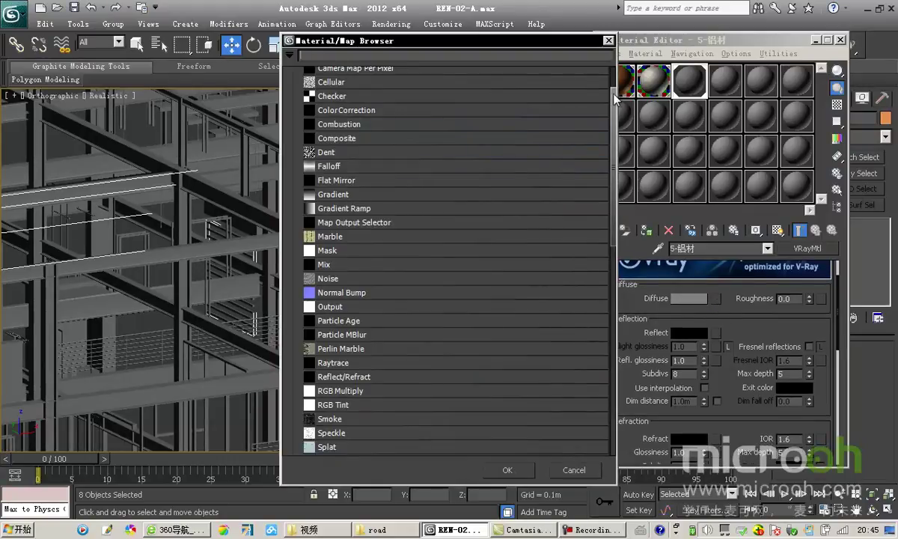
scroll(469, 101, up, 2)
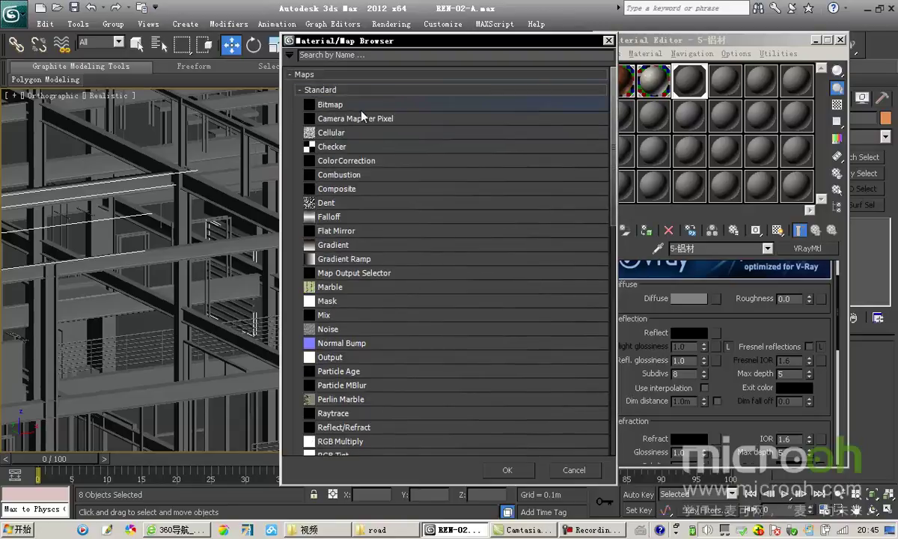
click(608, 41)
Open an enlarged preview of the 5-铝材 sample and show a coloured checker background behind it
scroll(732, 326, down, 1)
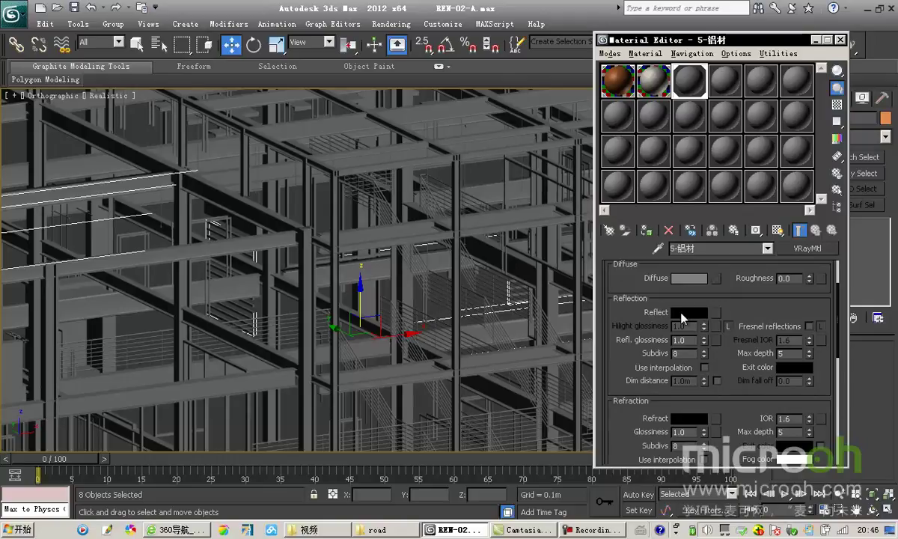
double_click(691, 85)
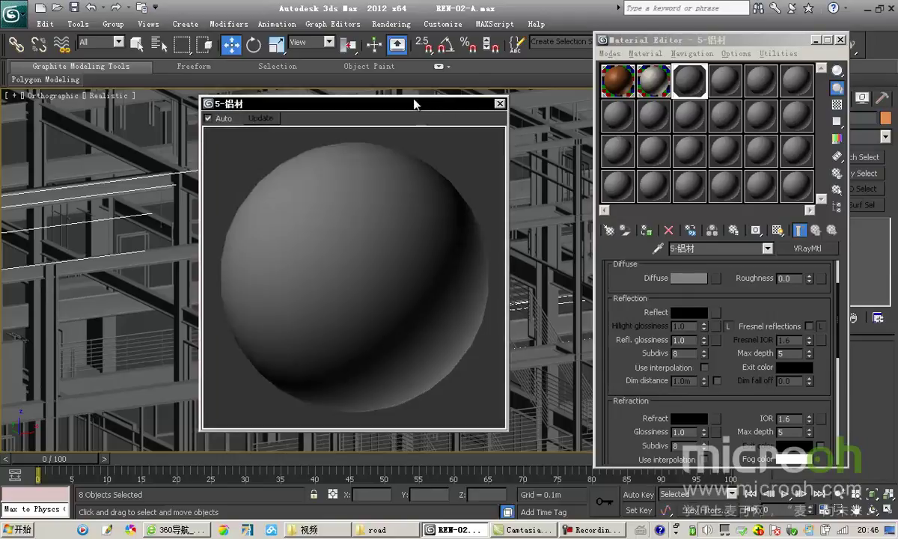
drag(419, 104, 404, 99)
click(690, 80)
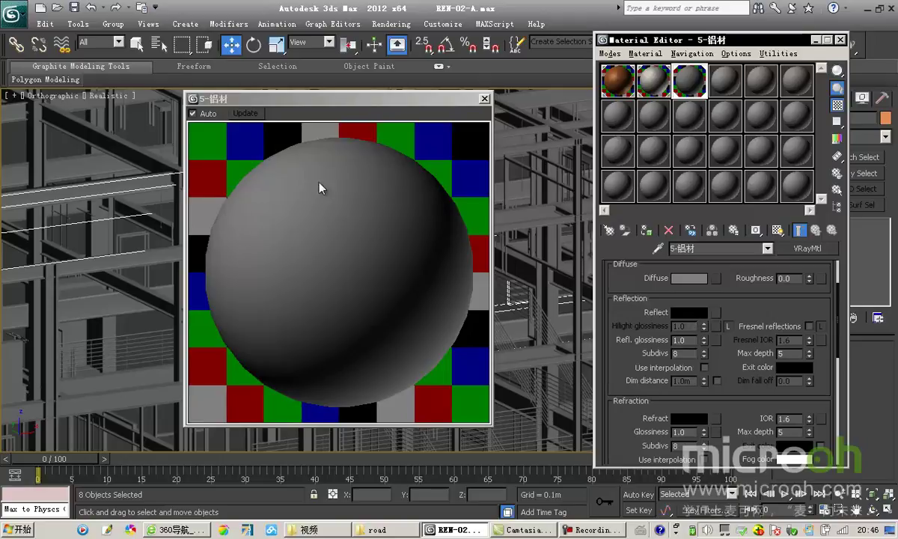
Set the 5-铝材 material's reflection colour to a grey with value 50
click(699, 313)
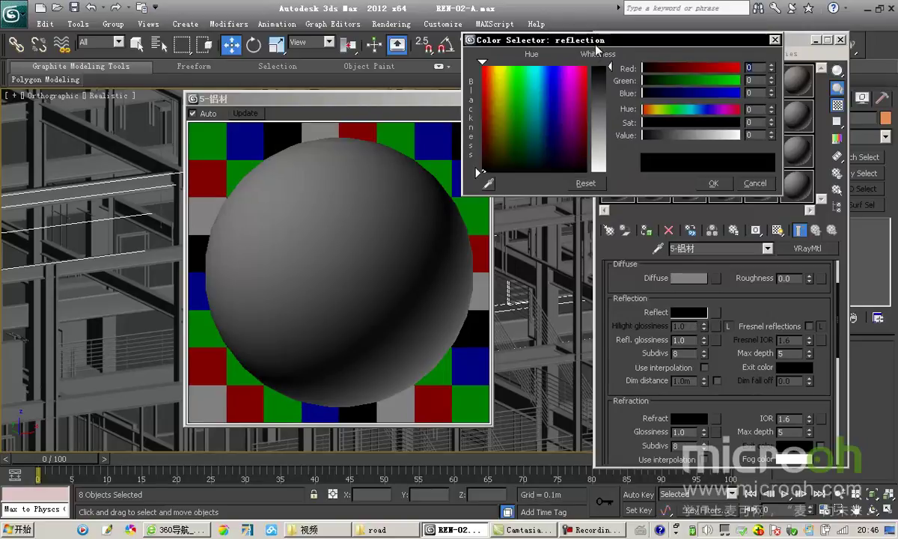
drag(569, 37, 647, 40)
drag(686, 69, 682, 95)
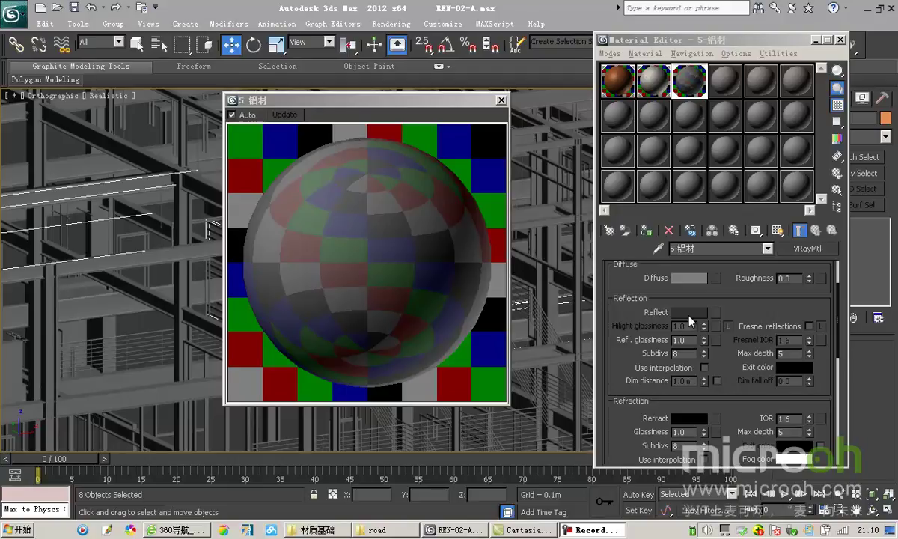
Try a near-white reflection colour of value 250, and set the reflection to a dark grey of value 17
click(688, 312)
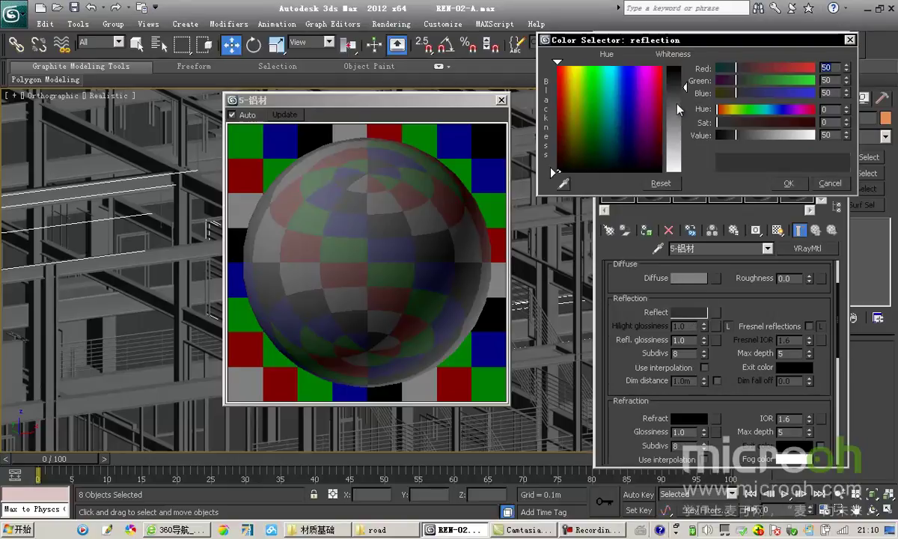
drag(673, 69, 685, 172)
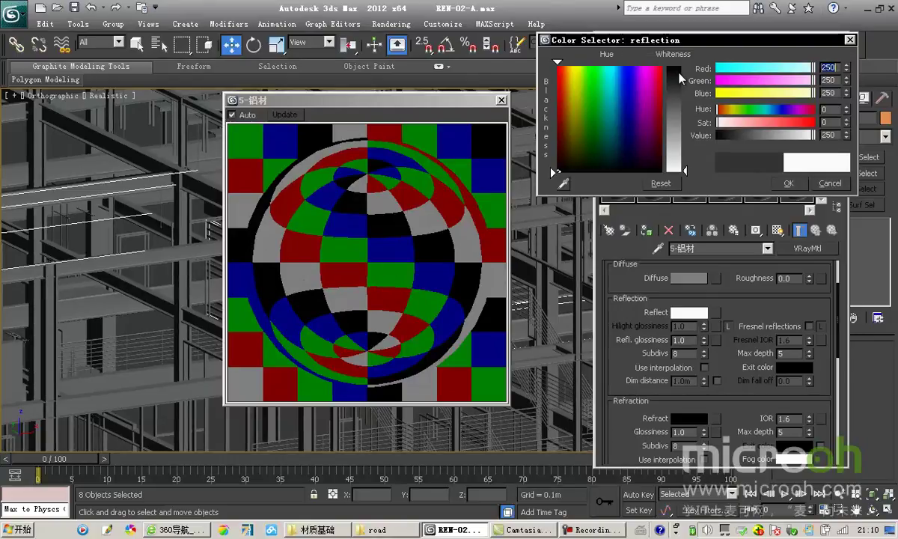
click(682, 74)
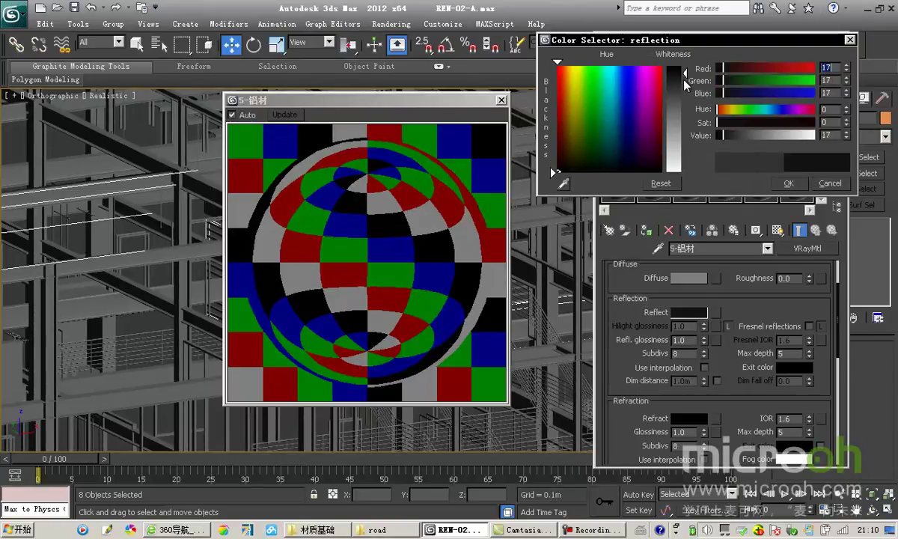
click(684, 78)
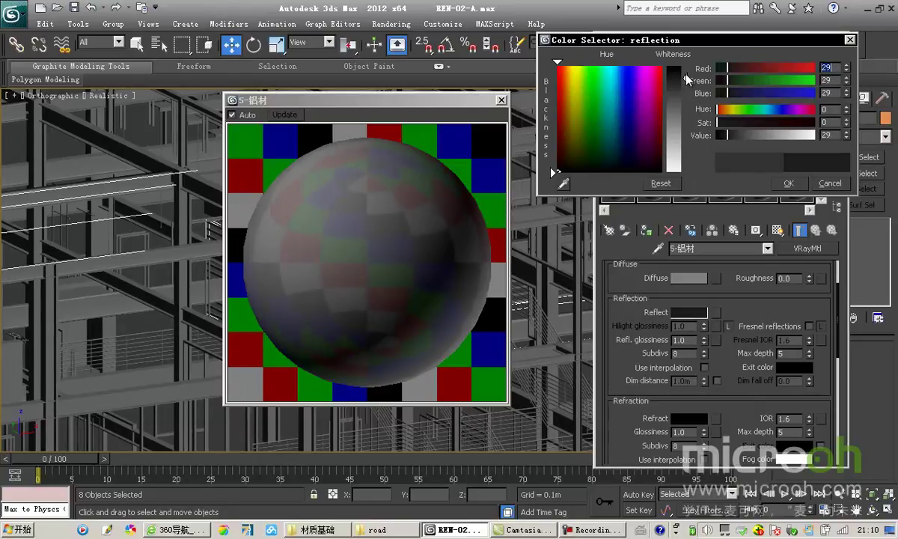
drag(685, 78, 686, 72)
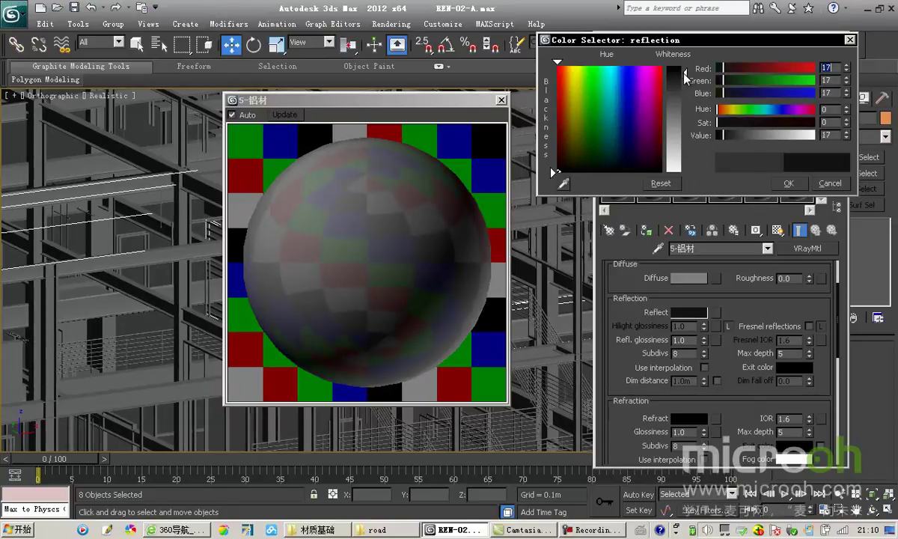
click(789, 184)
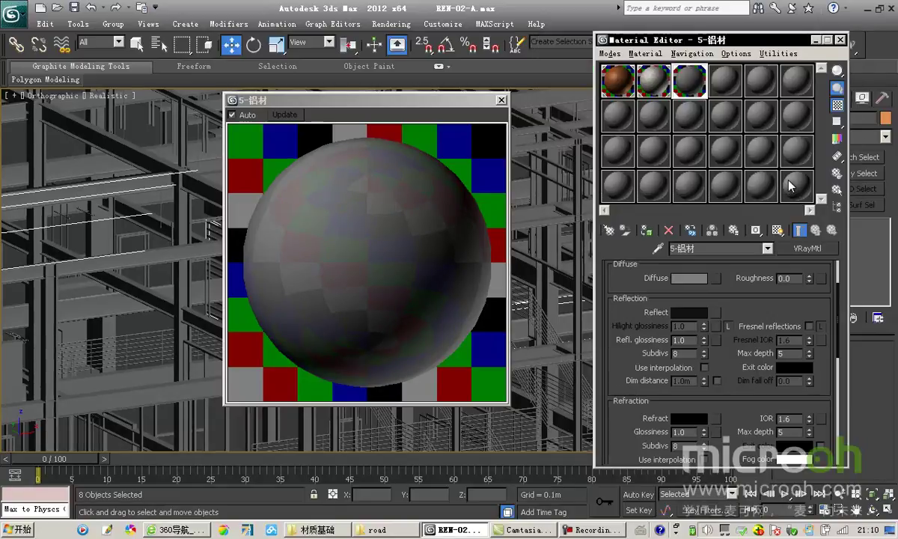
Assign a Falloff map to the 5-铝材 material's reflection
scroll(718, 295, down, 1)
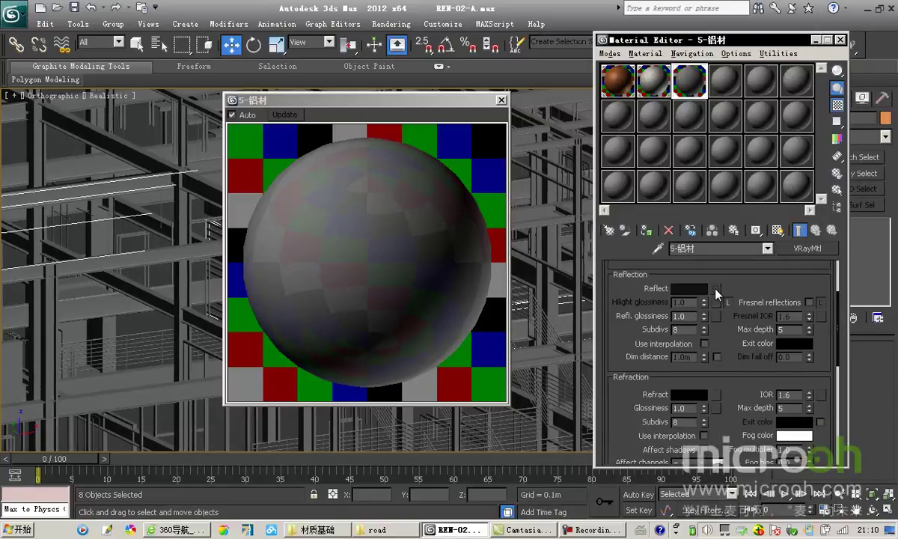
click(716, 289)
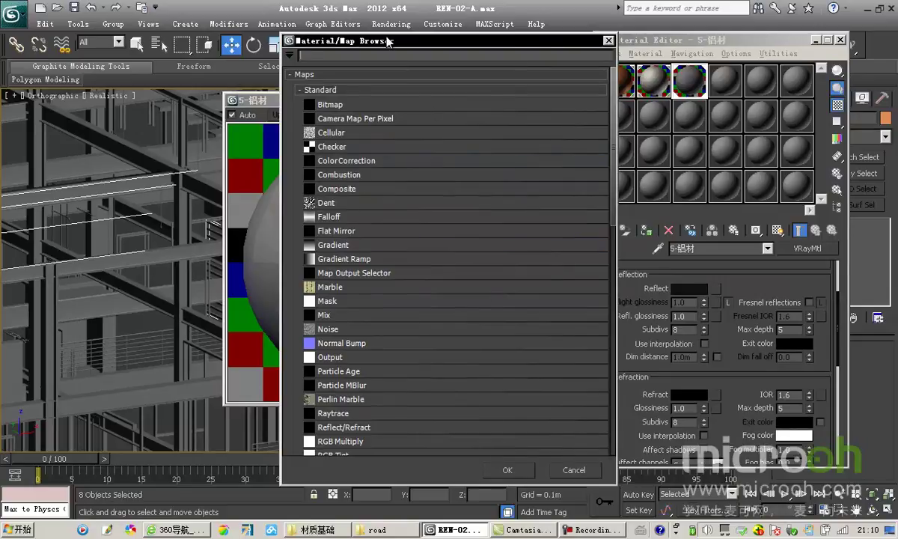
drag(390, 39, 414, 34)
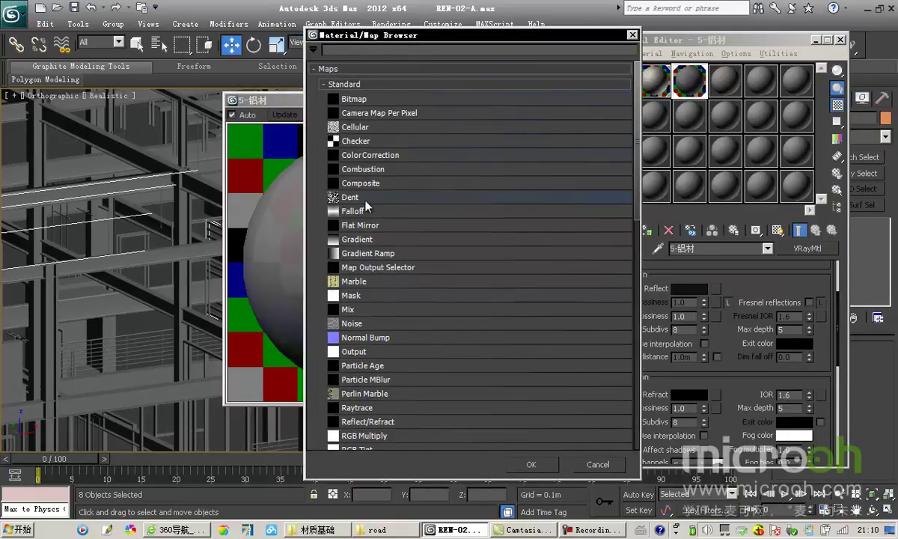
click(352, 212)
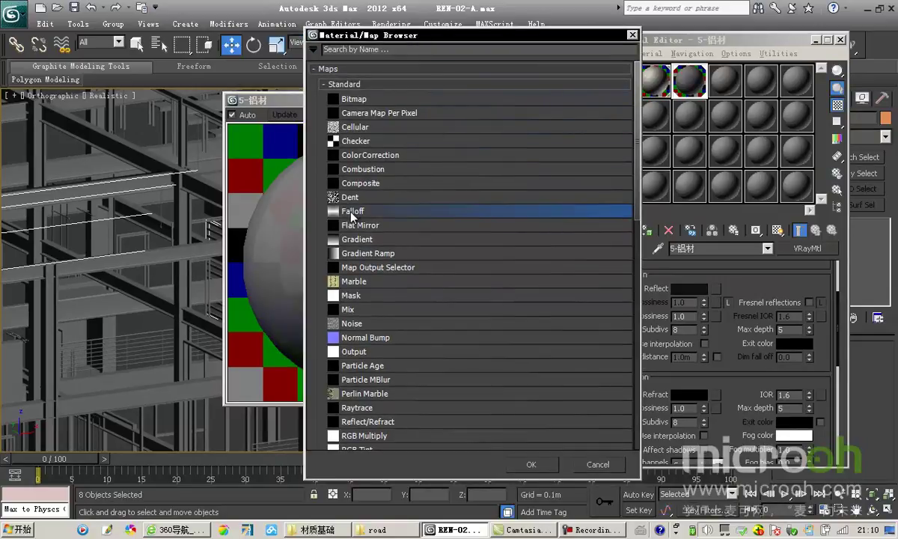
double_click(355, 213)
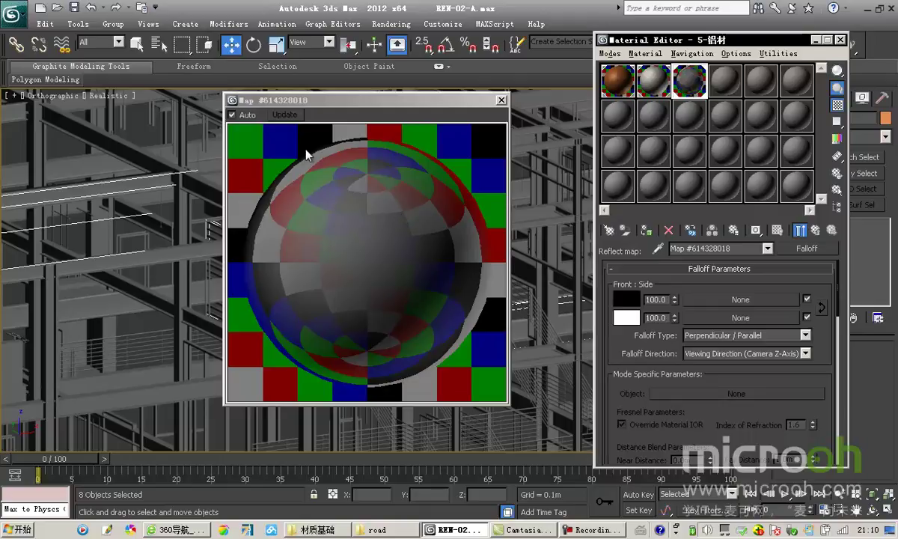
Set the Falloff map's front colour to a medium grey with value 97
click(626, 300)
click(684, 89)
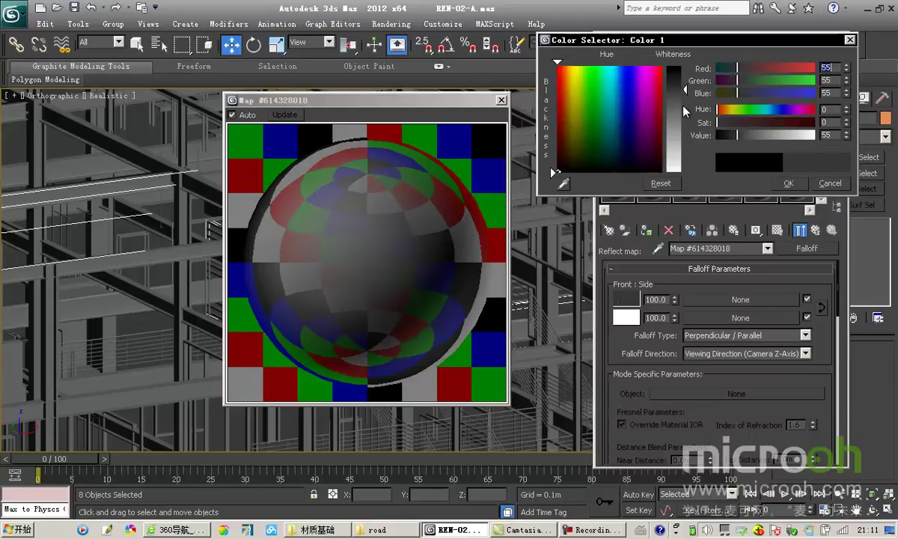
click(684, 111)
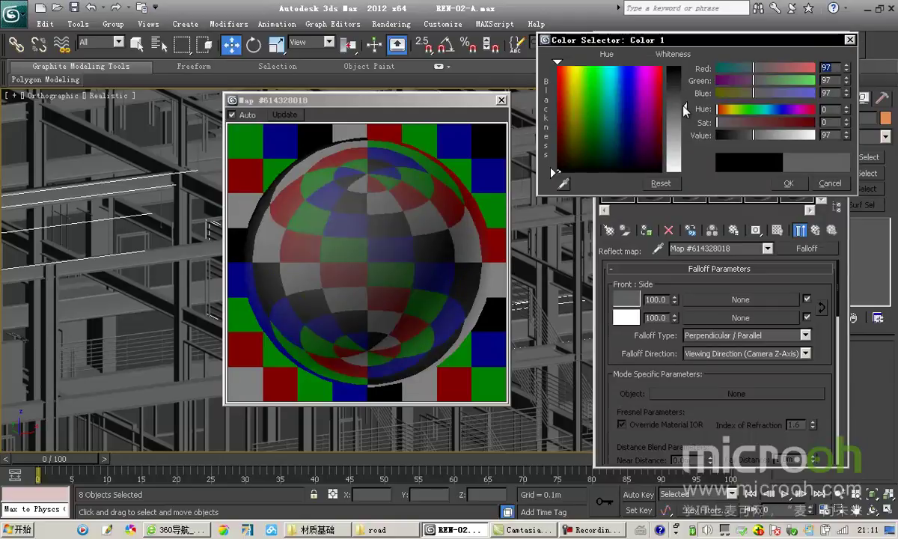
click(788, 182)
Set the Falloff map's side colour to a grey of value 127 and its front colour to a dark grey of value 17
click(626, 317)
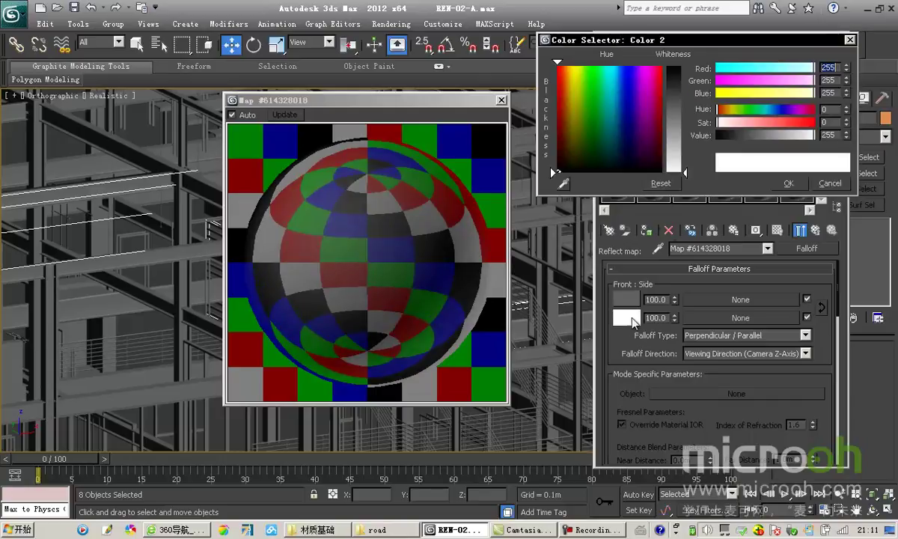
click(685, 122)
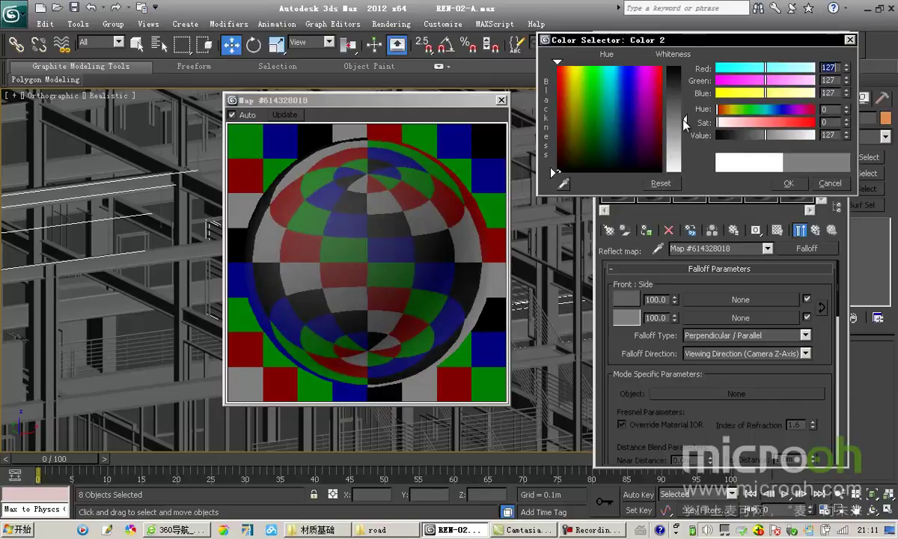
click(788, 182)
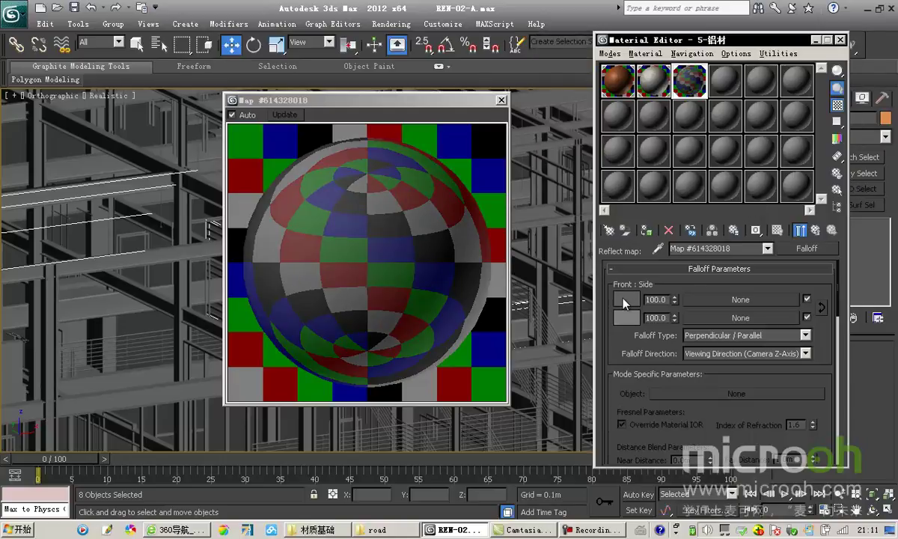
click(626, 299)
click(679, 73)
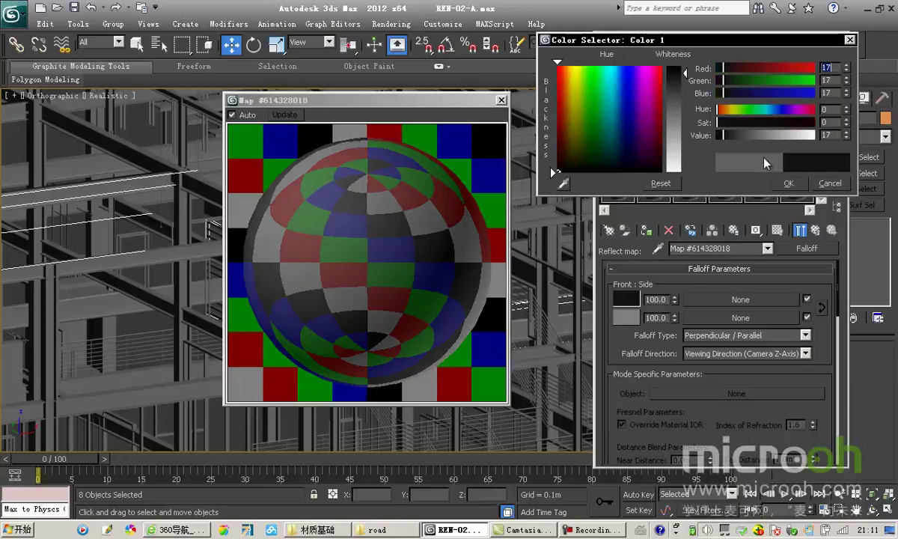
click(792, 182)
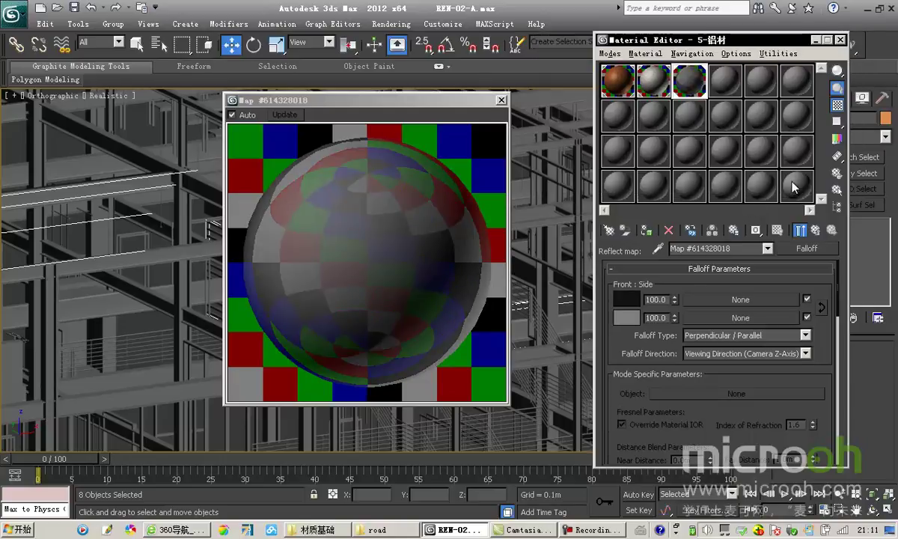
Set the Falloff type to Fresnel and return to the parent 5-铝材 material
drag(617, 330, 617, 312)
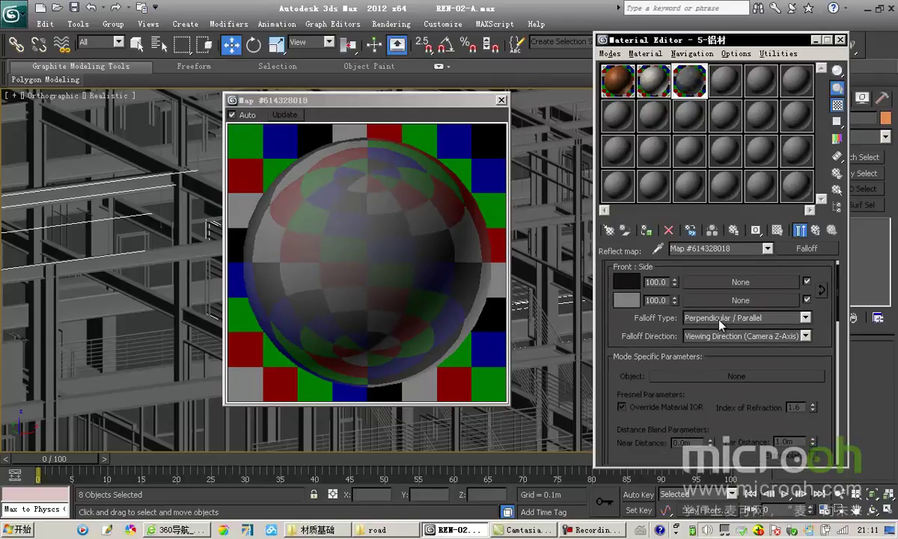
click(724, 324)
click(725, 323)
drag(372, 100, 404, 94)
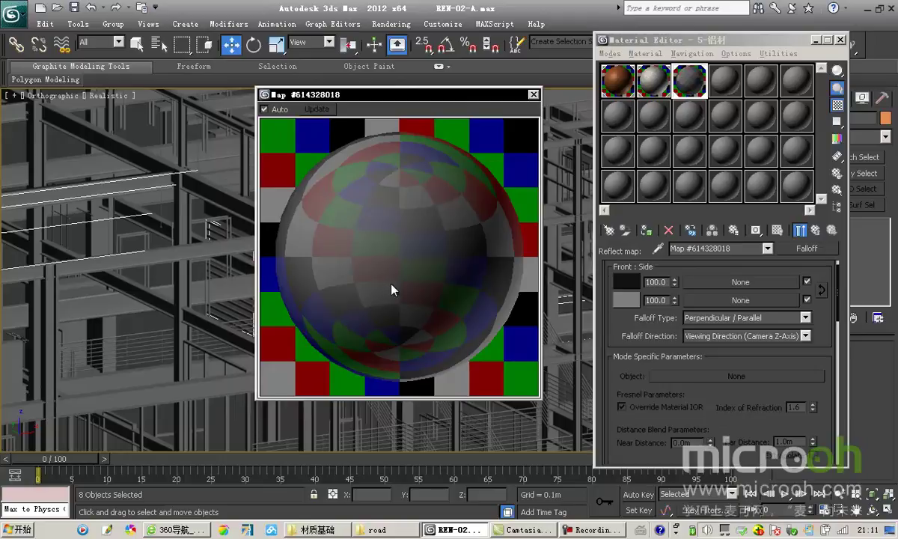
drag(678, 343, 678, 358)
click(719, 335)
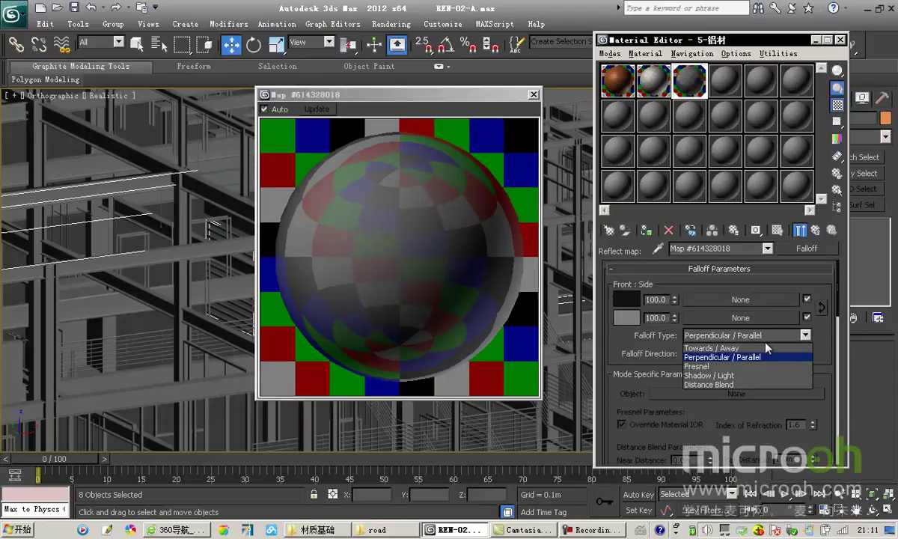
click(716, 364)
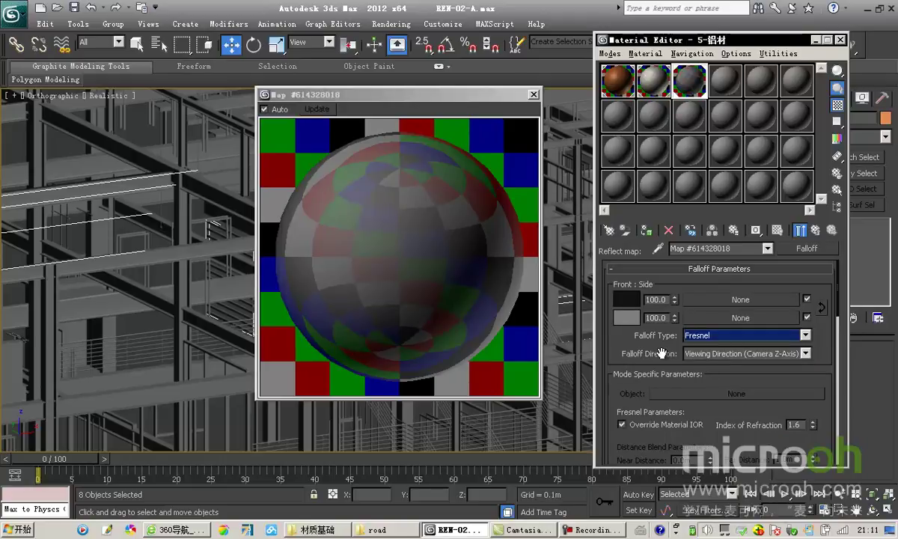
drag(660, 350, 685, 404)
click(815, 231)
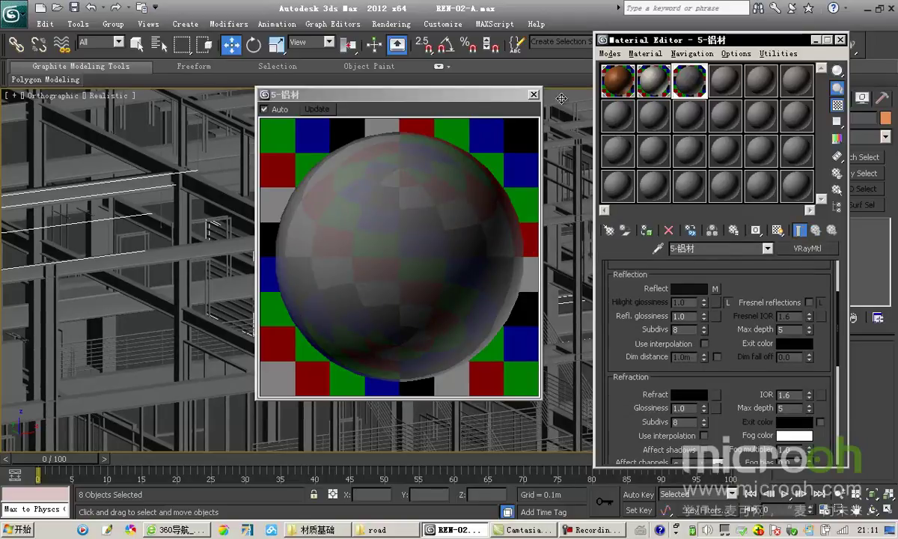
Cut the Falloff map from the 5-铝材 material's reflection and reopen the material's enlarged preview
click(533, 95)
click(533, 95)
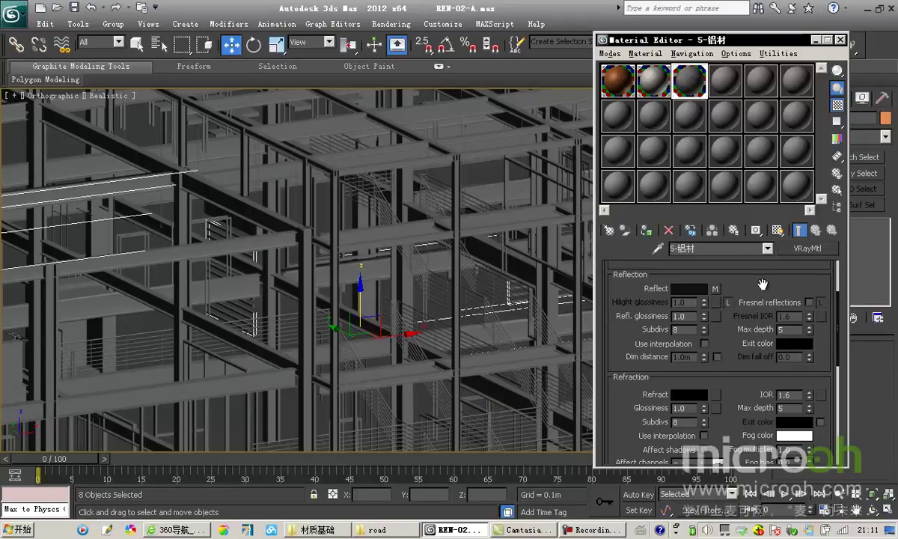
scroll(706, 285, up, 2)
right_click(716, 319)
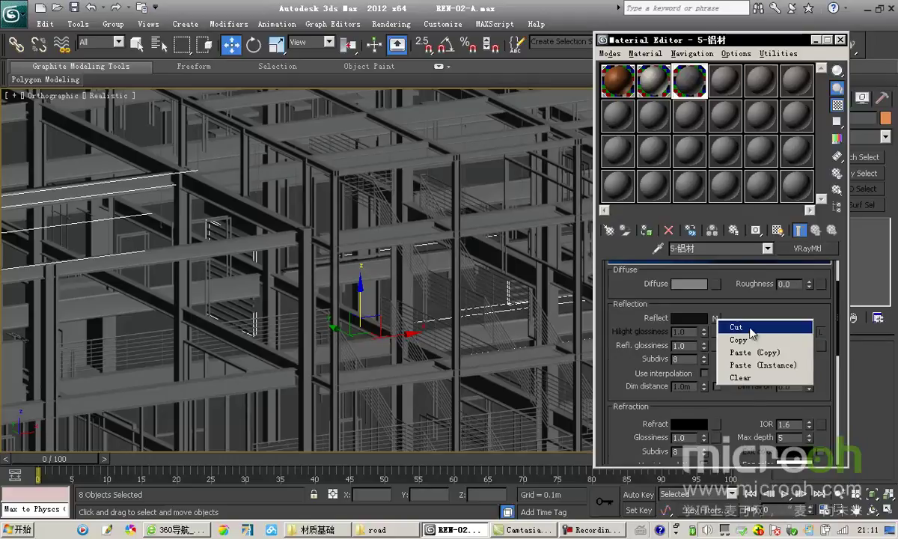
click(750, 330)
scroll(742, 314, down, 1)
double_click(690, 81)
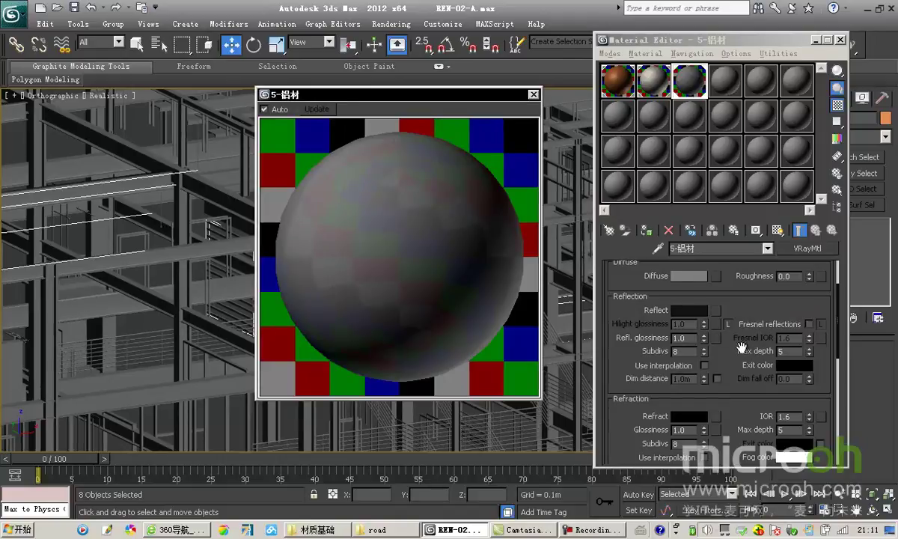
Unlock the 5-铝材 material's highlight glossiness from its reflection glossiness
drag(740, 361, 740, 351)
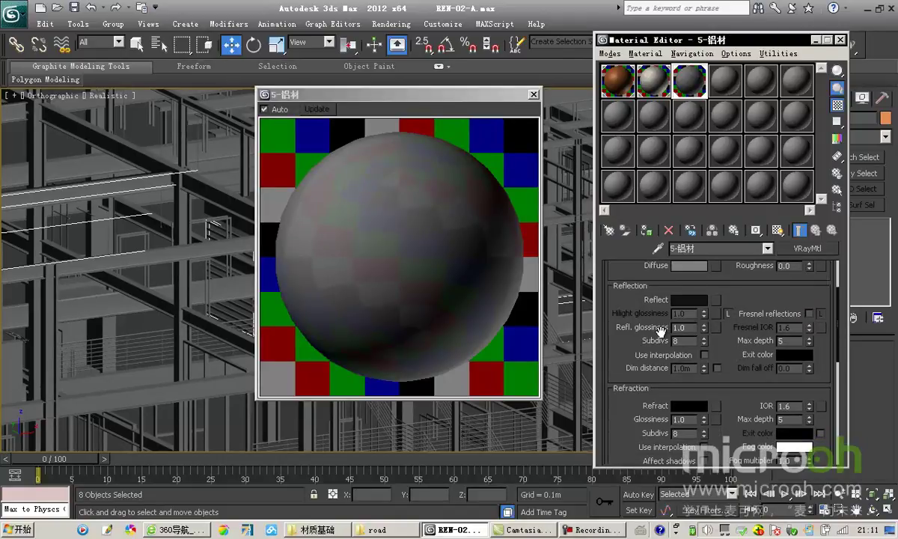
click(727, 313)
drag(398, 105, 382, 108)
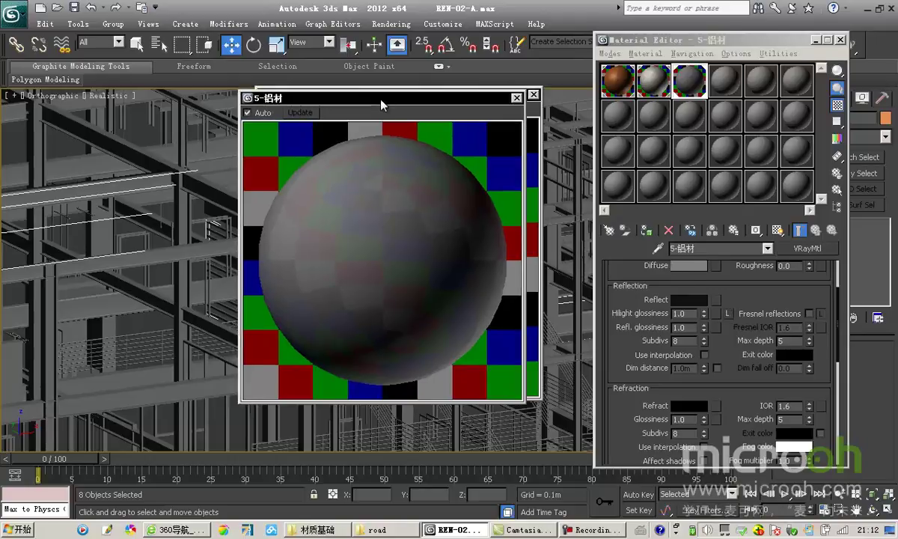
Try highlight glossiness values of 0.5, 0.8 and 1.0 on the 5-铝材 material
double_click(683, 314)
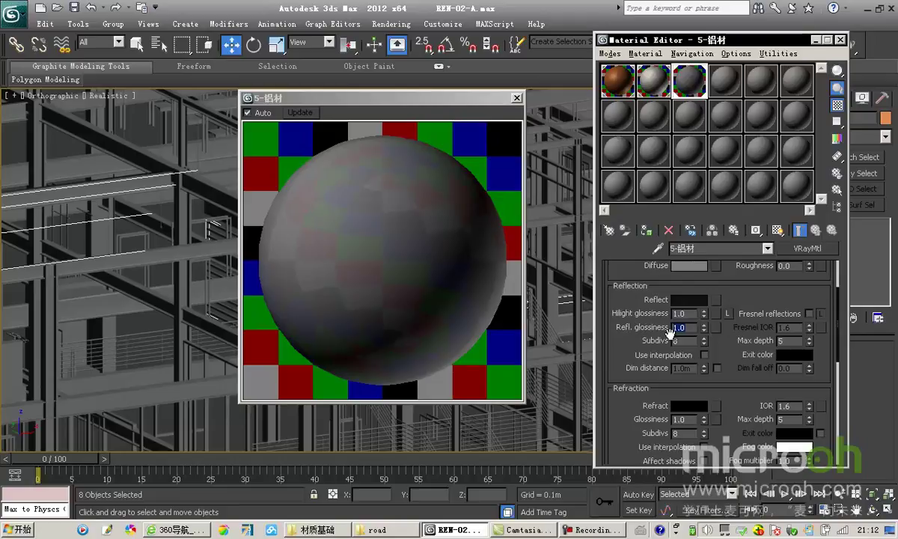
double_click(688, 329)
click(678, 313)
text(0.5)
key(Return)
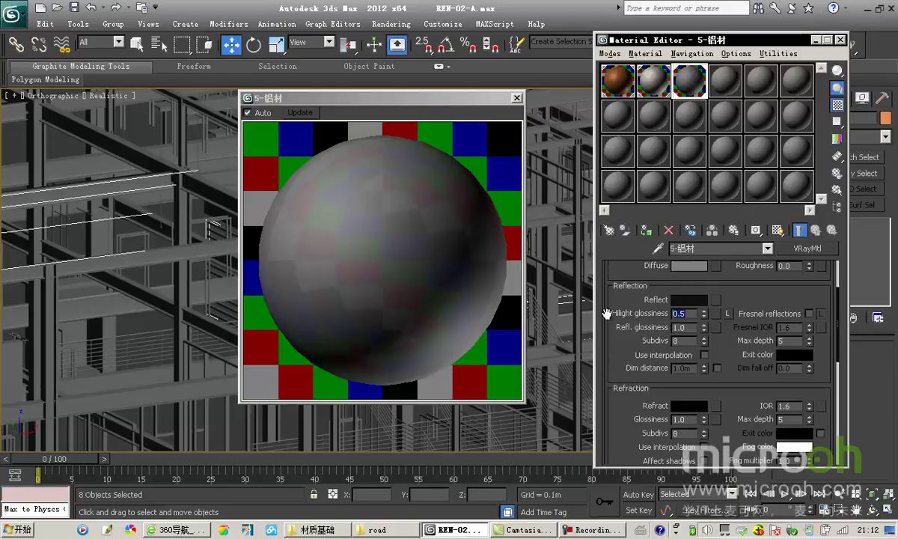
text(0.8)
key(Return)
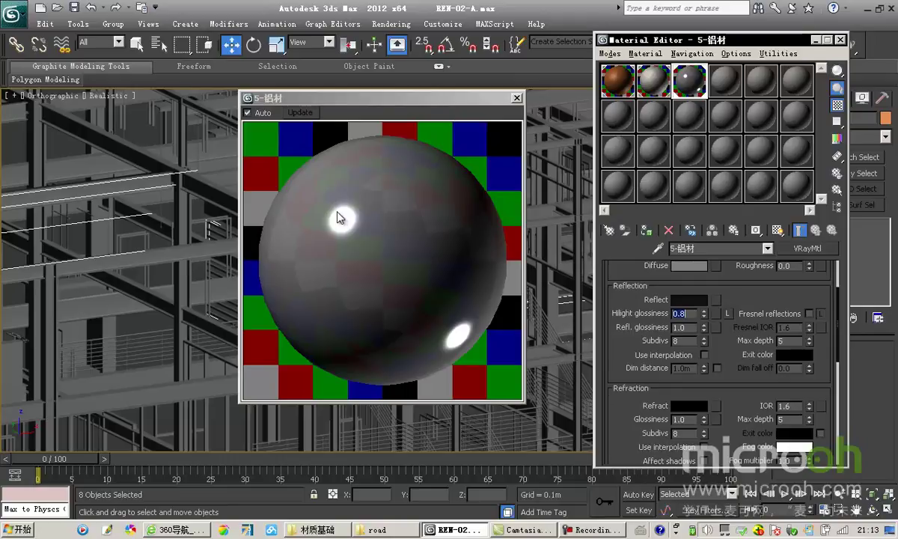
mouse_move(638, 333)
mouse_down()
mouse_move(639, 310)
mouse_move(639, 340)
mouse_up()
drag(694, 315, 665, 314)
text(1.0)
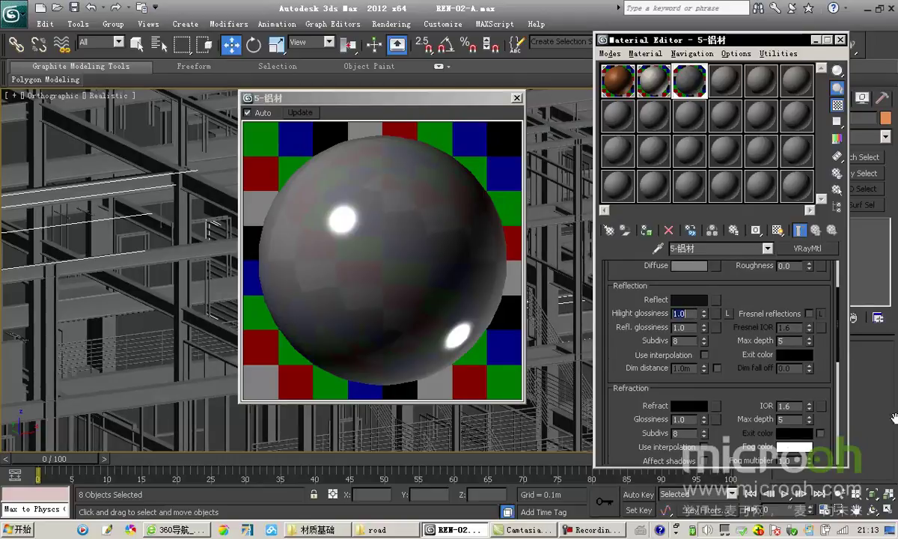
Set the 5-铝材 material's highlight glossiness to 0.6 and save the scene
drag(706, 343, 705, 358)
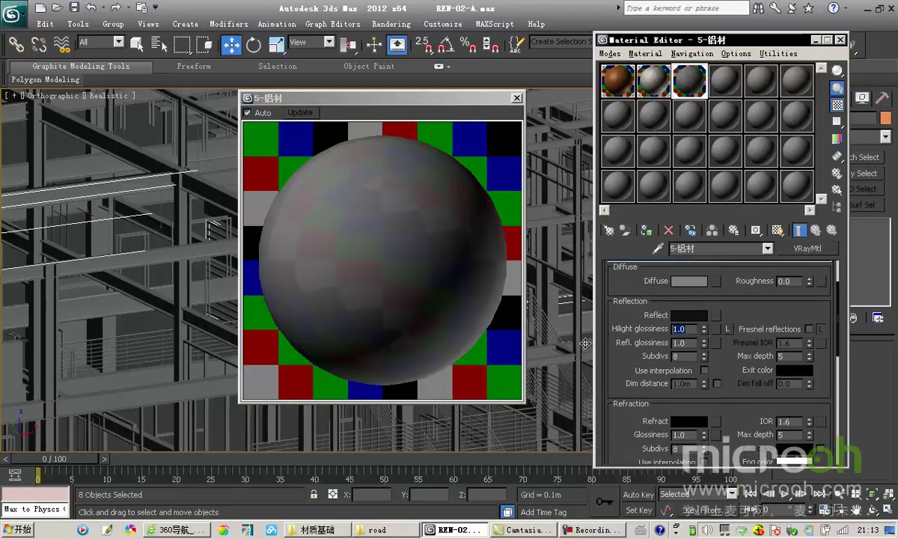
text(0.6)
key(Return)
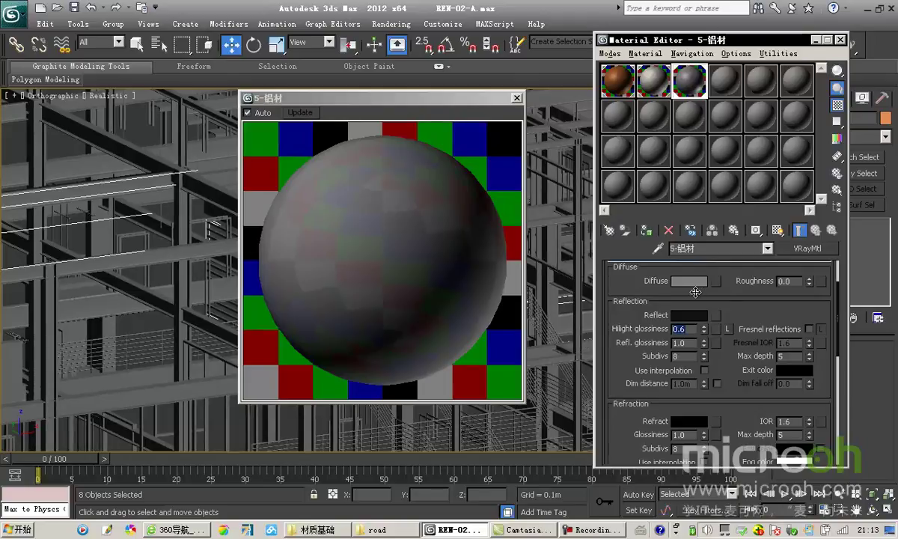
scroll(677, 332, down, 1)
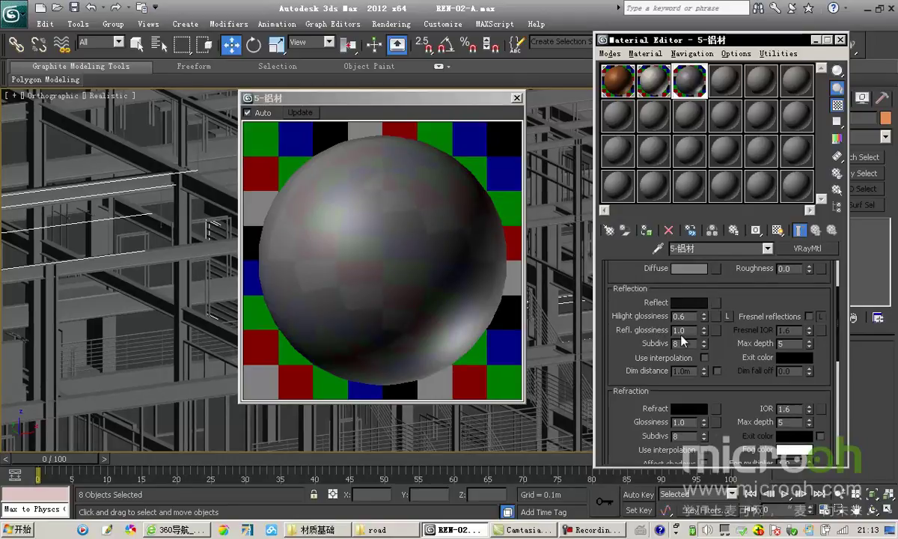
key(ctrl+s)
Try a reflection glossiness of 0.5 on the 5-铝材 material, and restore it to 1.0
drag(688, 330, 552, 332)
text(0.5)
key(Return)
text(9)
double_click(678, 330)
text(1)
key(Return)
key(Return)
scroll(652, 333, down, 1)
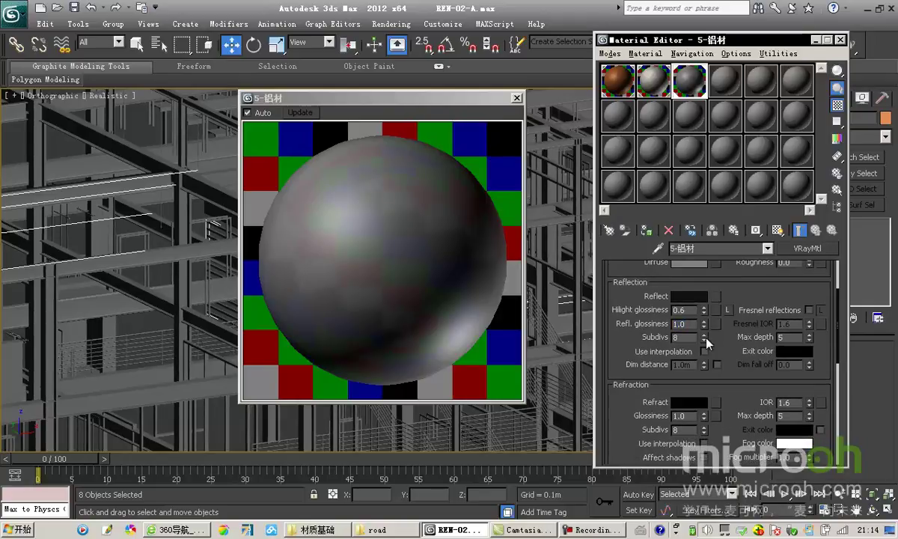
Set the 5-铝材 material's reflection glossiness to 0.9
drag(693, 326, 650, 330)
text(0.9)
key(Return)
Try 16 reflection subdivisions for the 5-铝材 material, and set them back to 8
key(Tab)
text(16)
key(Return)
drag(649, 361, 576, 346)
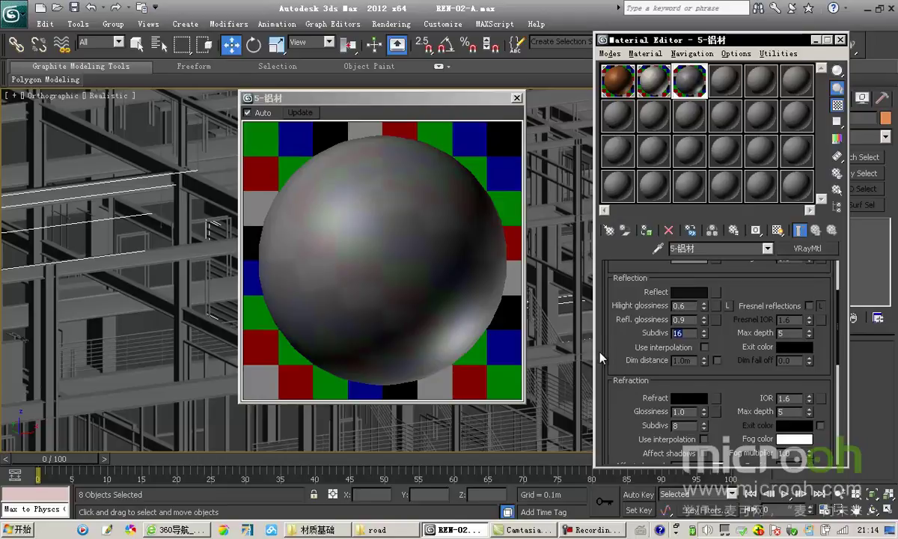
text(8)
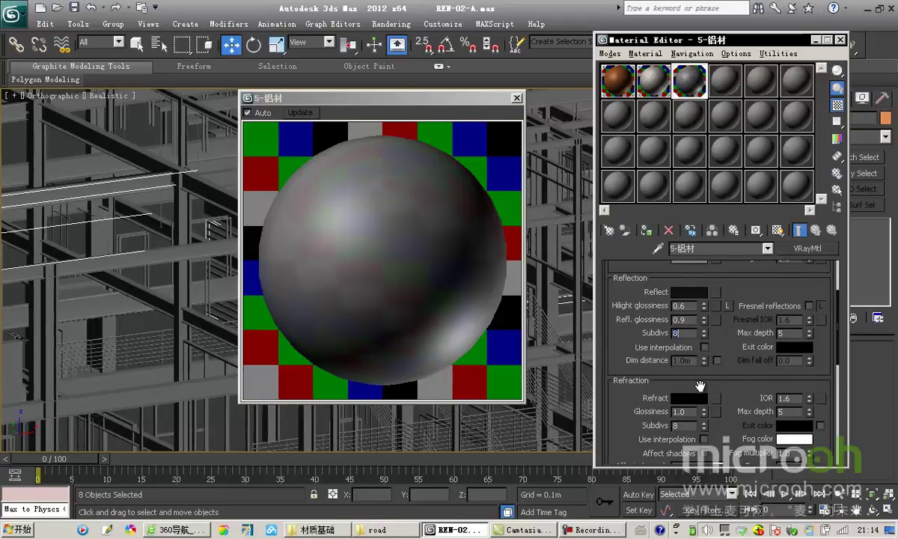
Try Fresnel reflections on the 5-铝材 material and switch them off again
scroll(748, 337, up, 2)
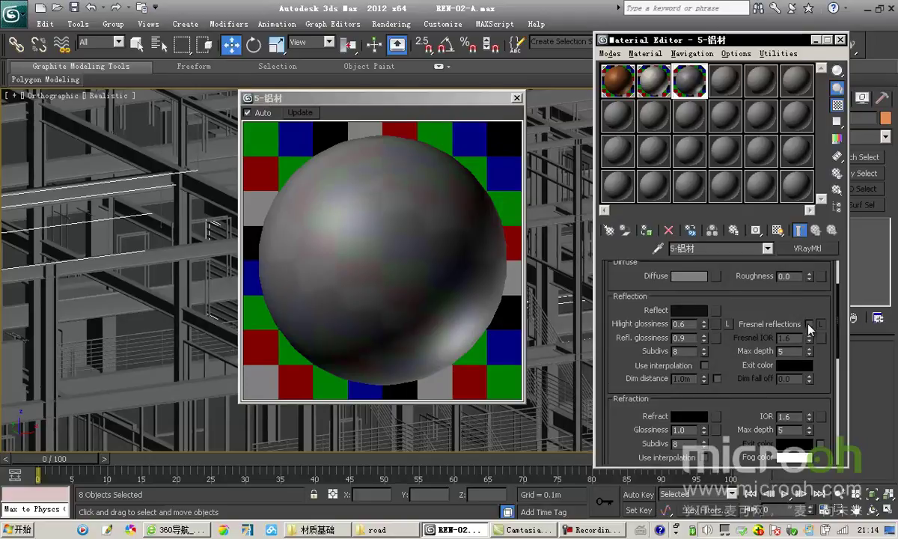
click(808, 323)
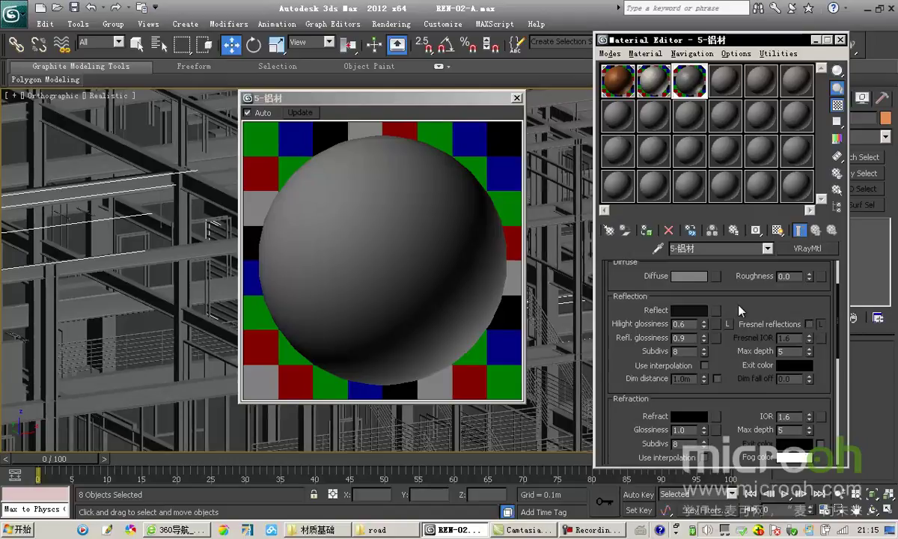
Try a white refraction colour of value 255 on the 5-铝材 material, and restore it to black
scroll(737, 299, down, 3)
scroll(736, 303, down, 2)
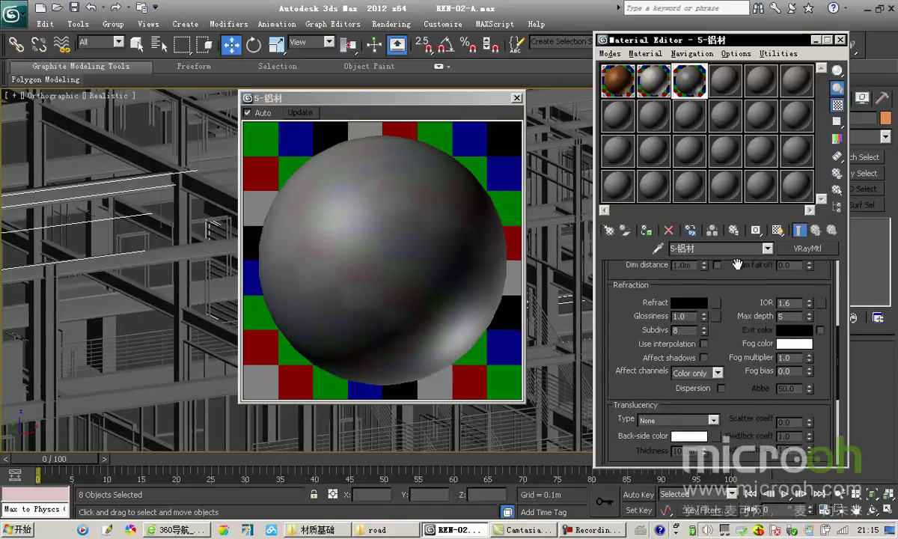
click(682, 302)
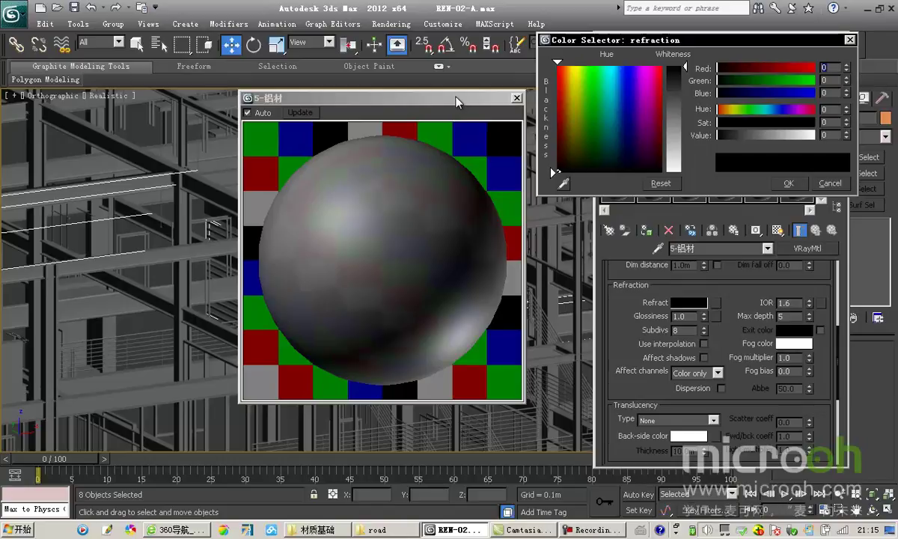
drag(677, 68, 681, 176)
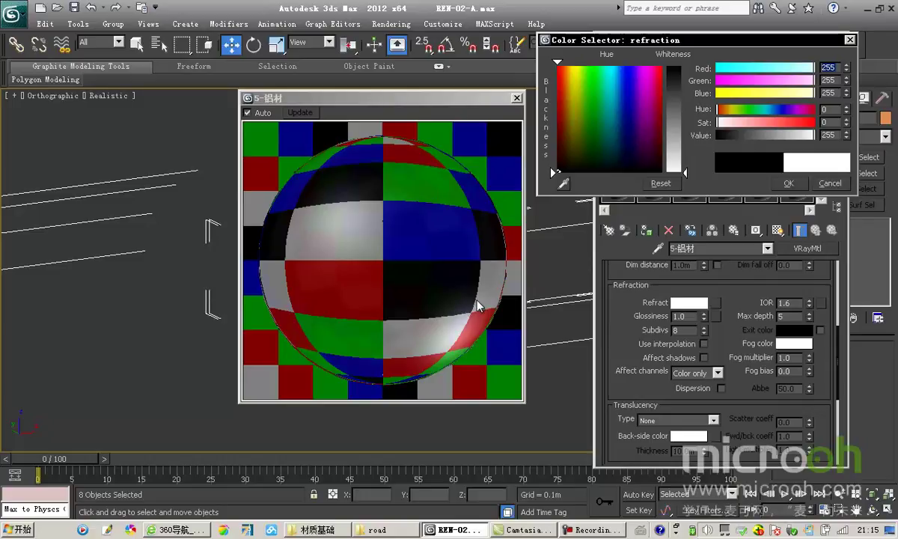
click(681, 68)
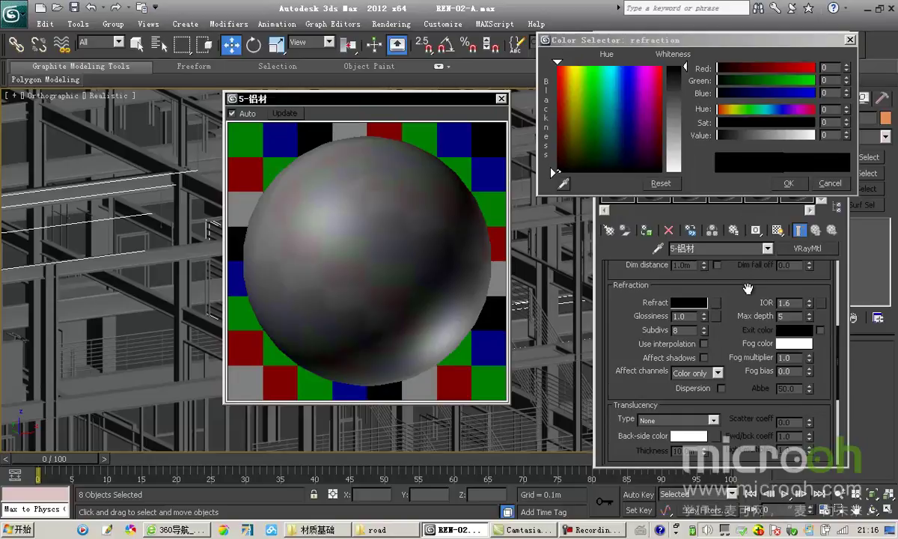
click(795, 184)
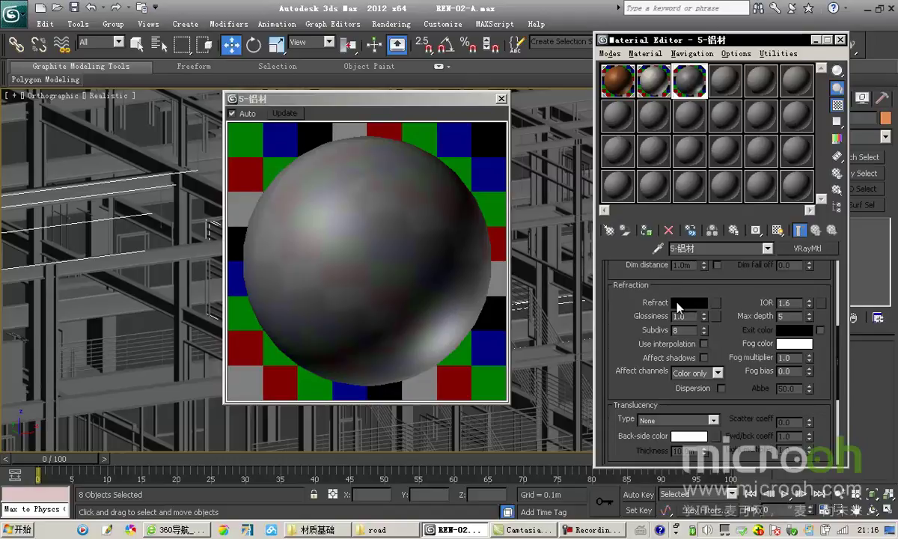
Examine the 5-铝材 material's remaining refraction, translucency and BRDF settings
mouse_move(664, 289)
mouse_down()
mouse_move(660, 277)
mouse_move(659, 302)
mouse_up()
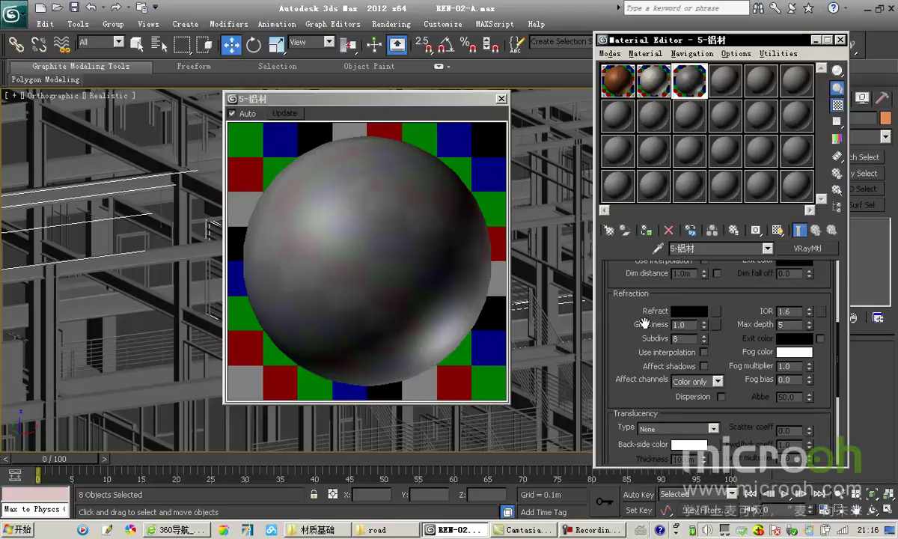
mouse_move(633, 324)
mouse_down()
mouse_move(645, 301)
mouse_move(645, 318)
mouse_up()
drag(727, 336, 728, 290)
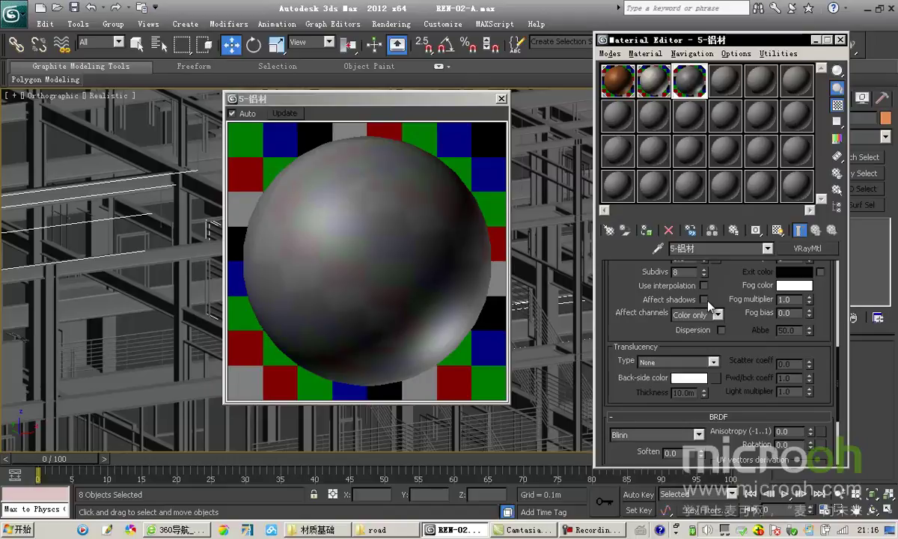
drag(708, 307, 726, 243)
scroll(723, 317, down, 2)
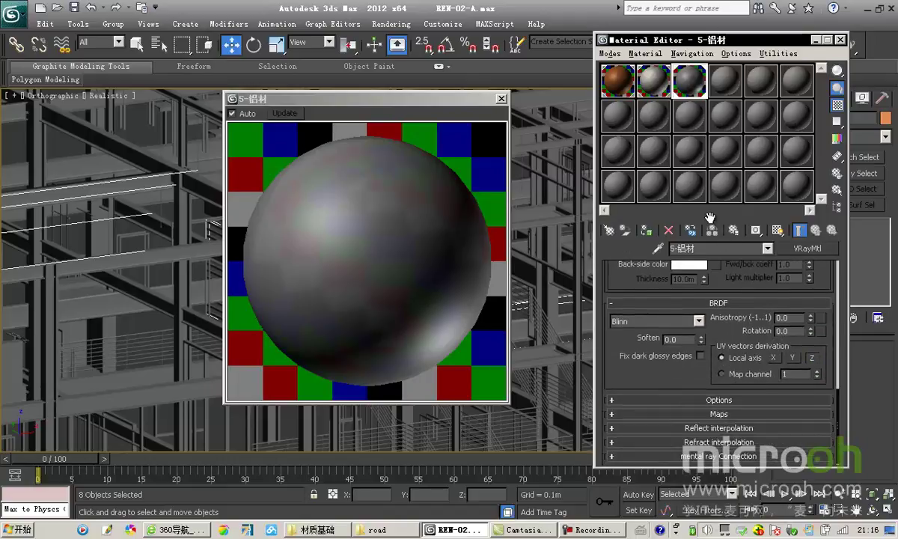
Examine the map slots of the 5-铝材 material and its basic diffuse and reflection settings
click(715, 413)
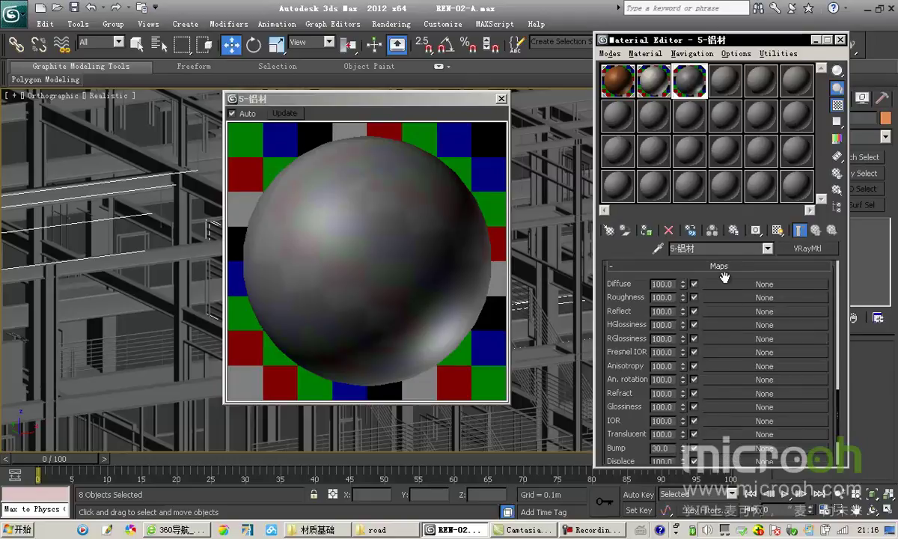
mouse_move(723, 276)
mouse_down()
mouse_move(728, 286)
mouse_move(718, 275)
mouse_move(725, 267)
mouse_move(726, 279)
mouse_up()
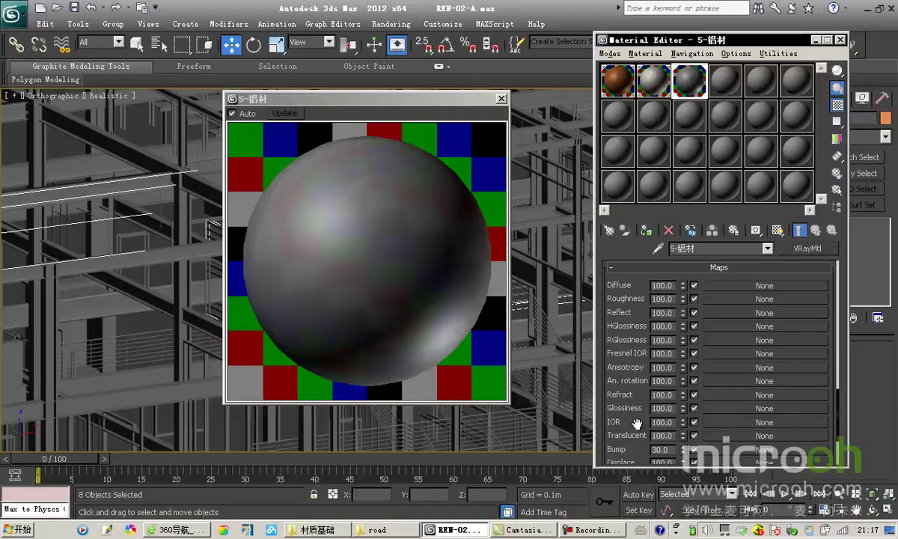
scroll(637, 419, down, 3)
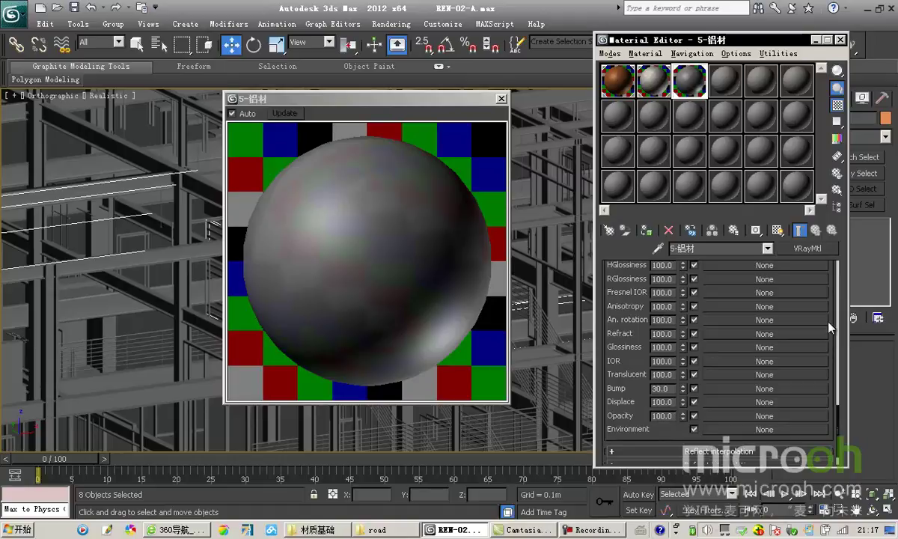
scroll(773, 314, up, 10)
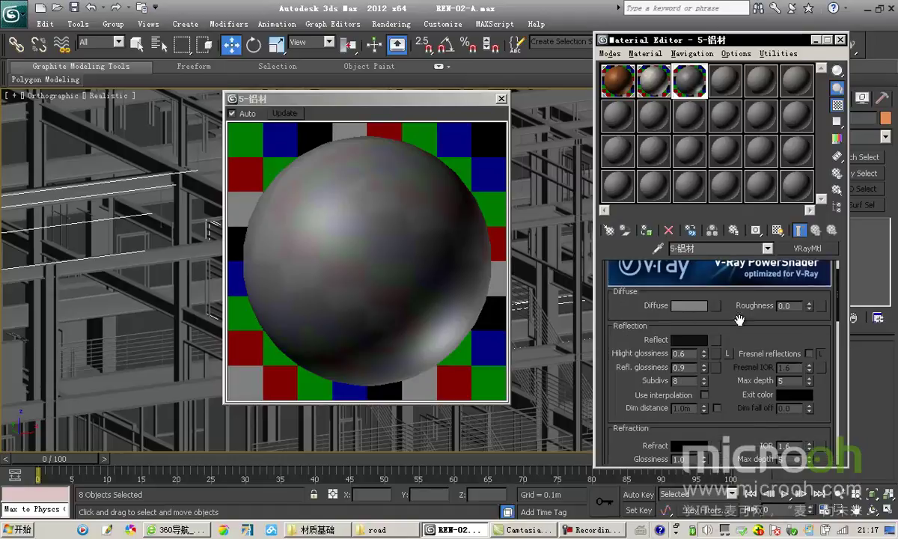
scroll(736, 413, down, 2)
scroll(737, 326, down, 1)
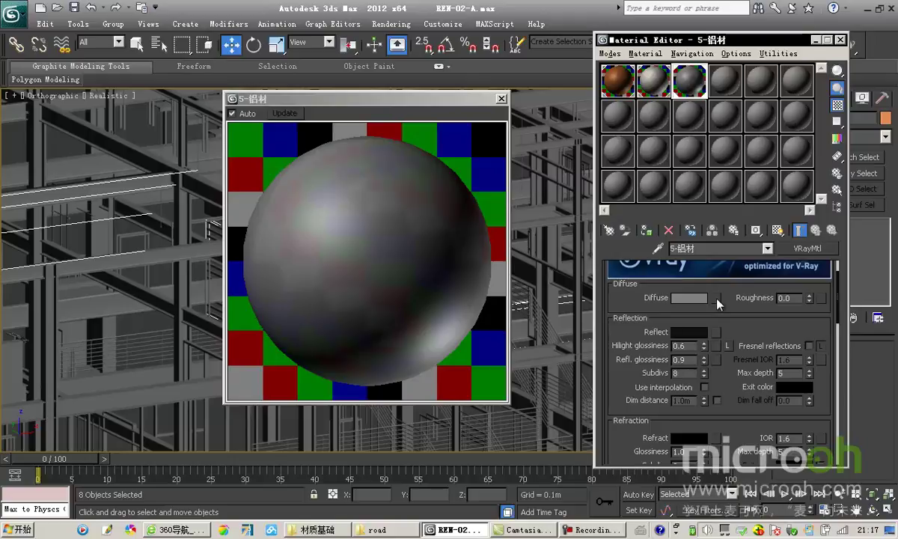
Try brighter reflection colours of value 45 and 27 on the 5-铝材 material
click(690, 334)
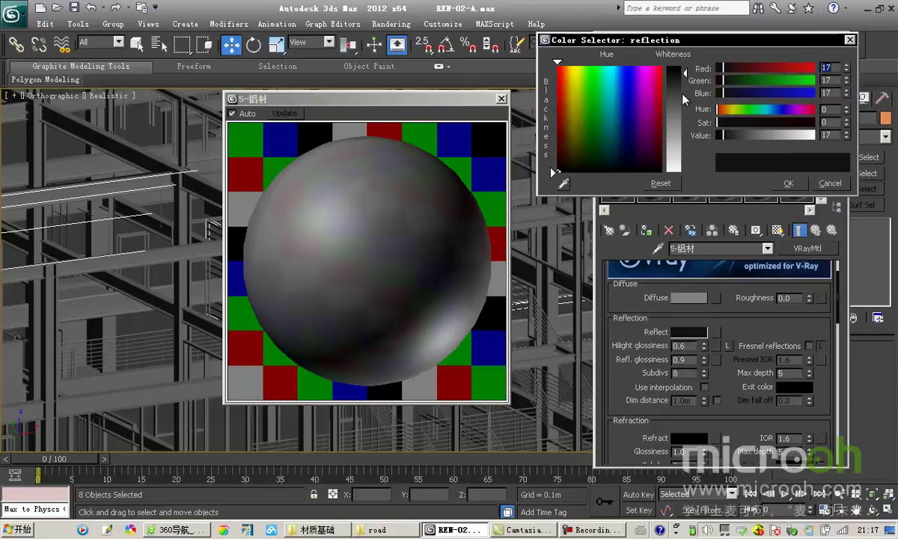
drag(685, 81, 682, 88)
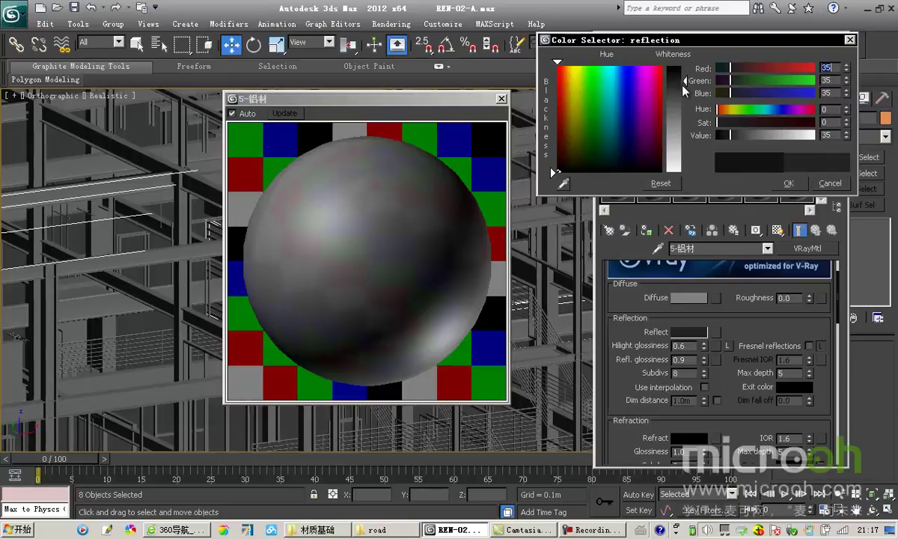
click(652, 157)
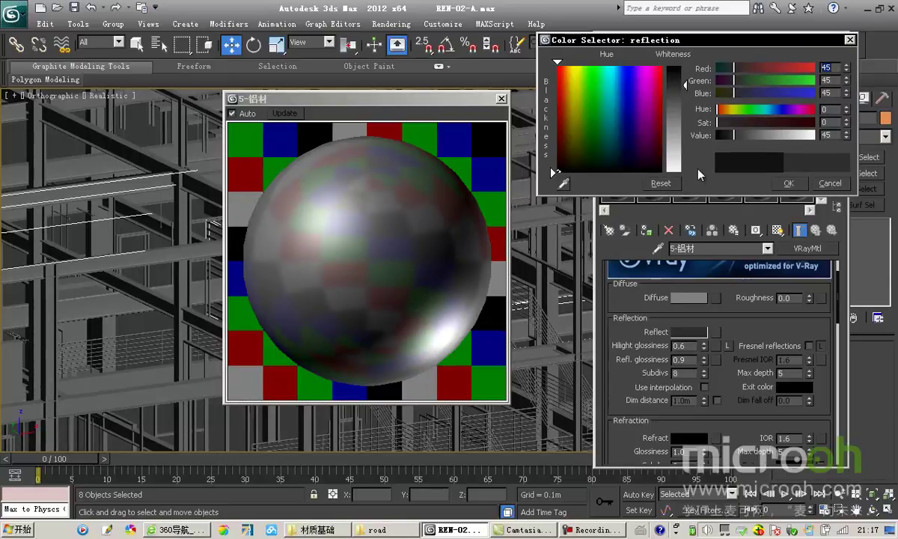
click(683, 78)
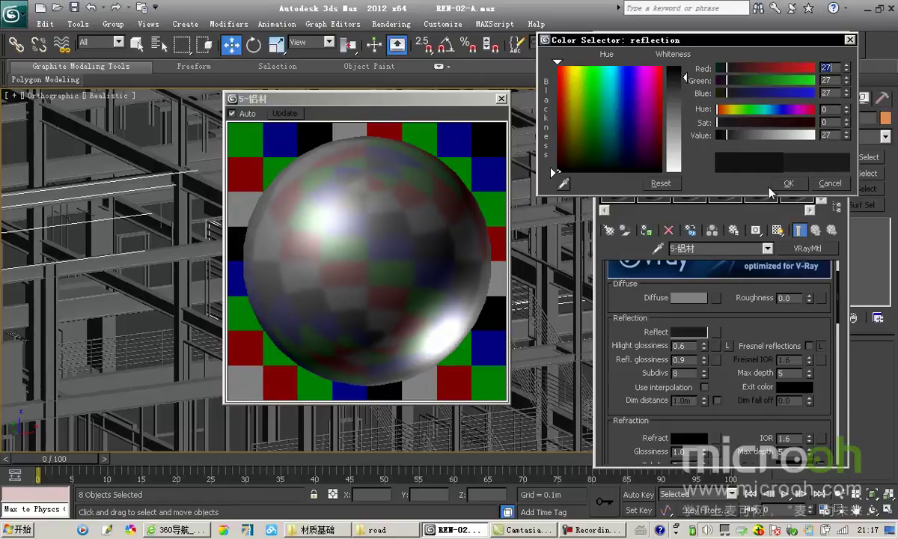
click(684, 71)
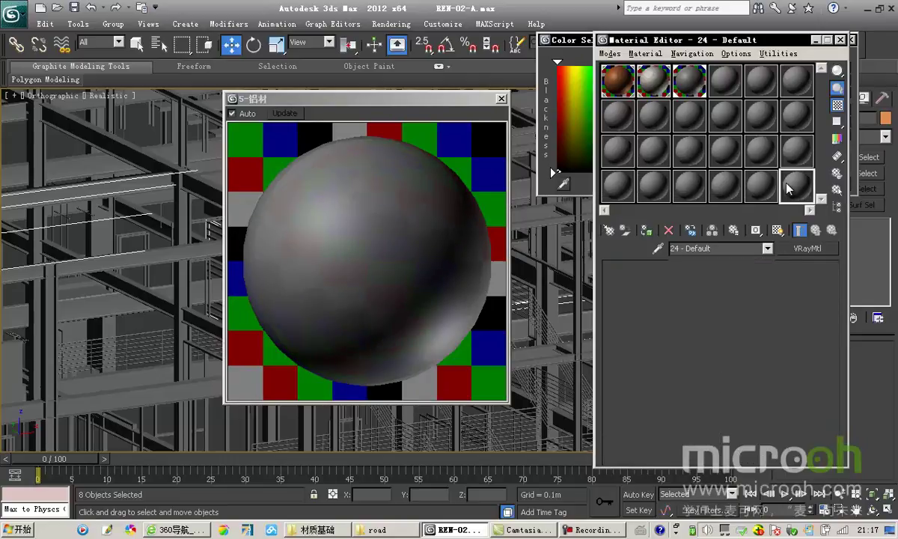
click(785, 198)
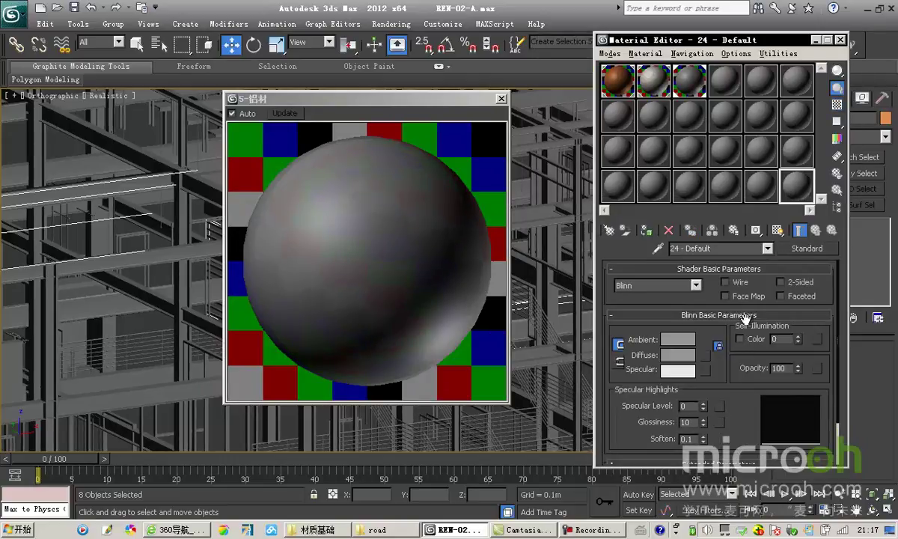
click(688, 82)
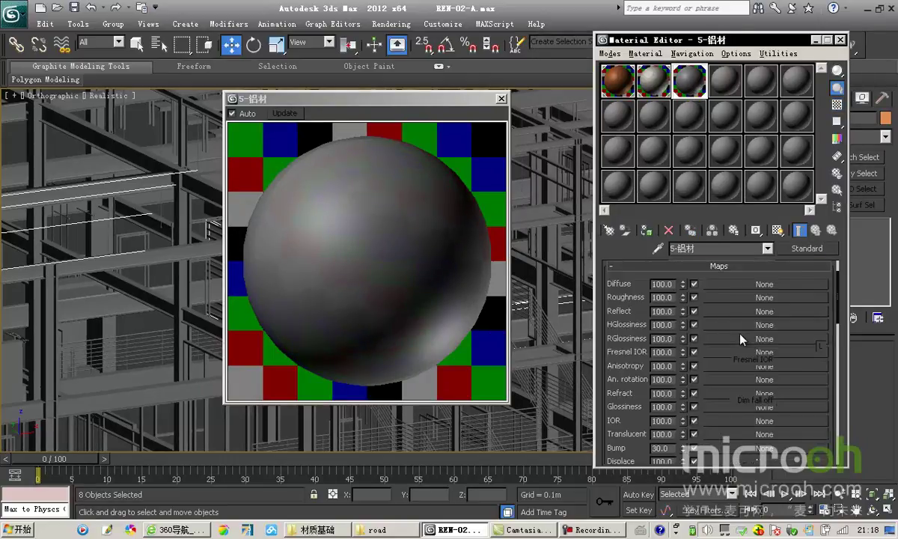
Set the 5-铝材 material's reflection colour to a dark grey of value 25
scroll(739, 332, down, 3)
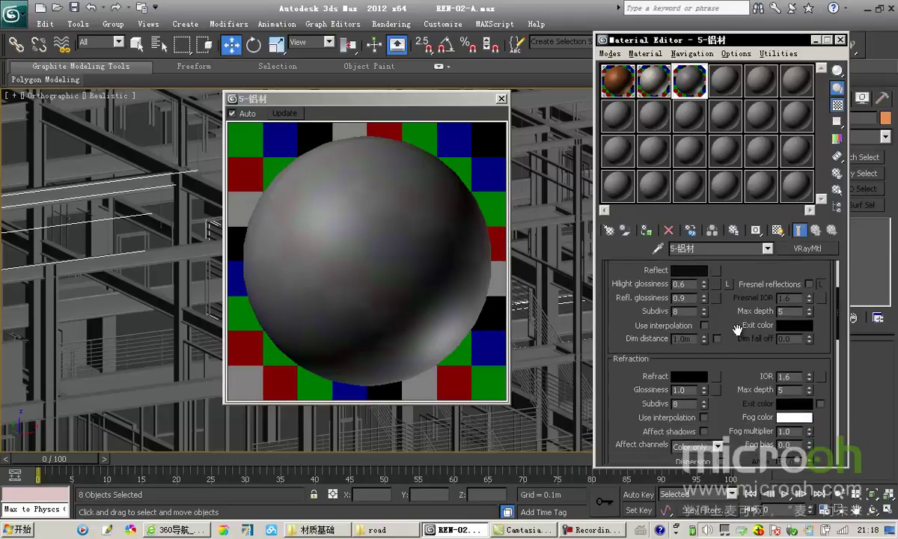
click(696, 270)
drag(681, 71, 686, 86)
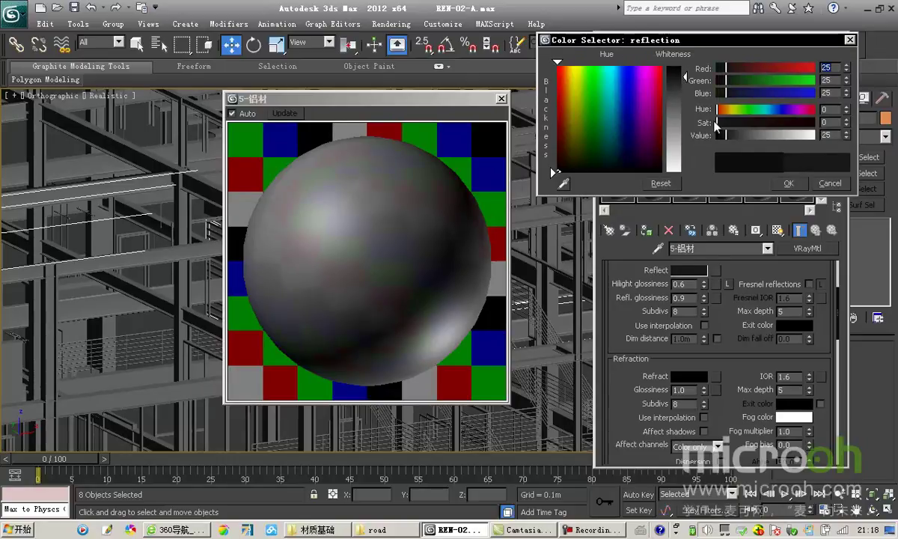
click(787, 184)
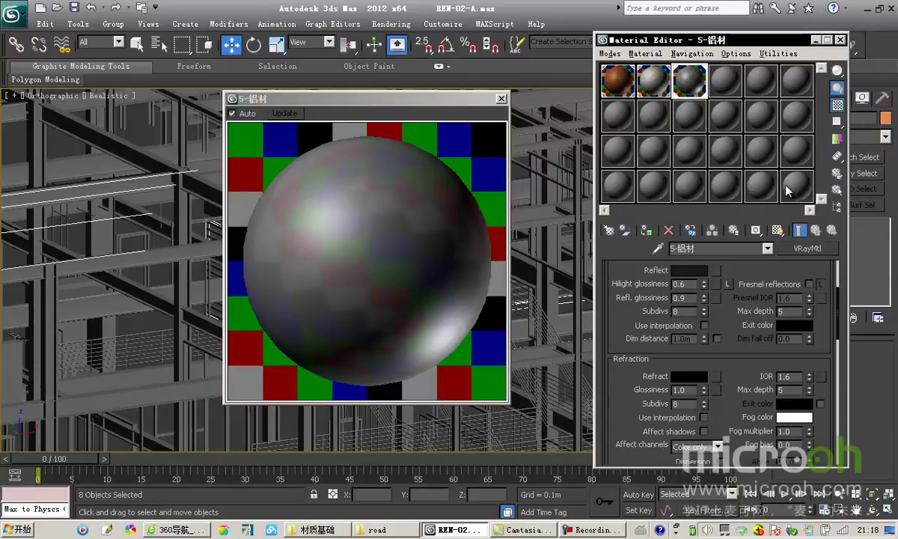
Review the 5-铝材 material's highlight and reflection glossiness, and close its enlarged sample preview
double_click(692, 283)
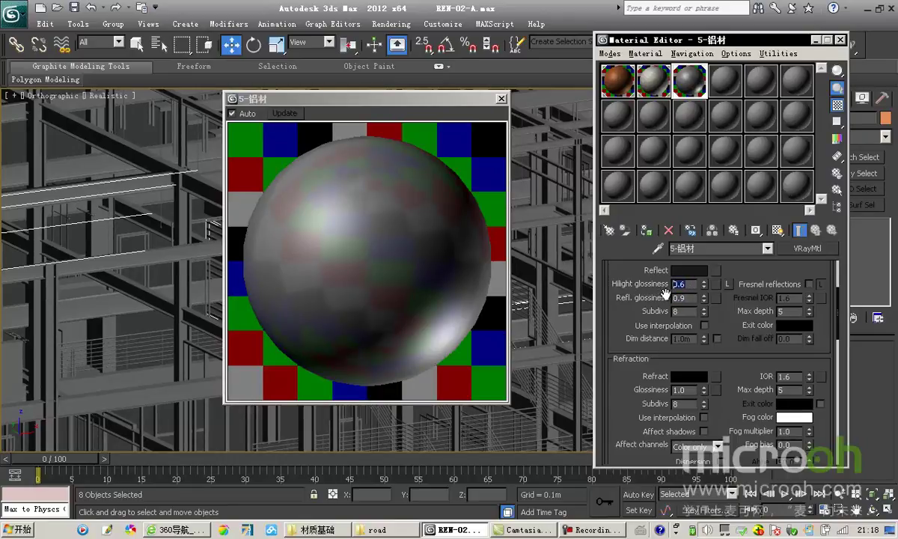
drag(690, 297, 645, 299)
drag(738, 313, 702, 370)
drag(744, 403, 748, 314)
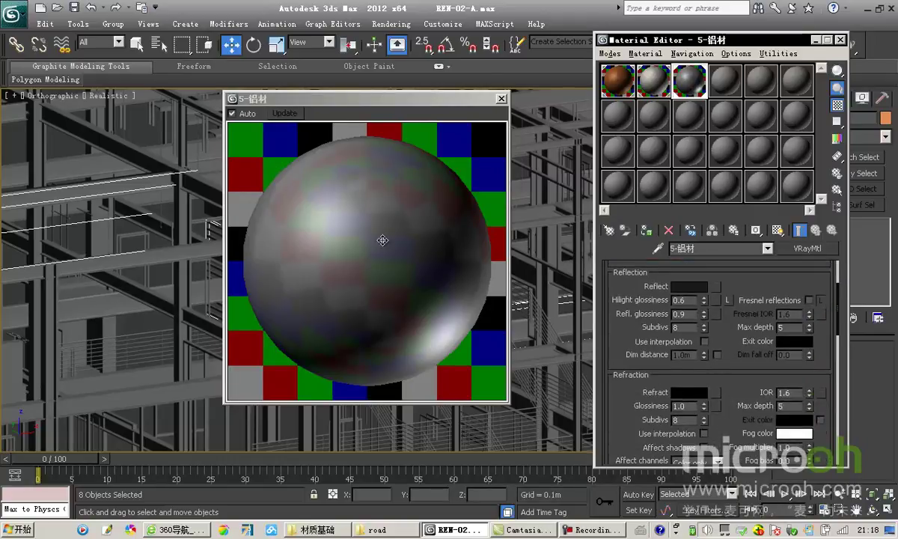
click(501, 98)
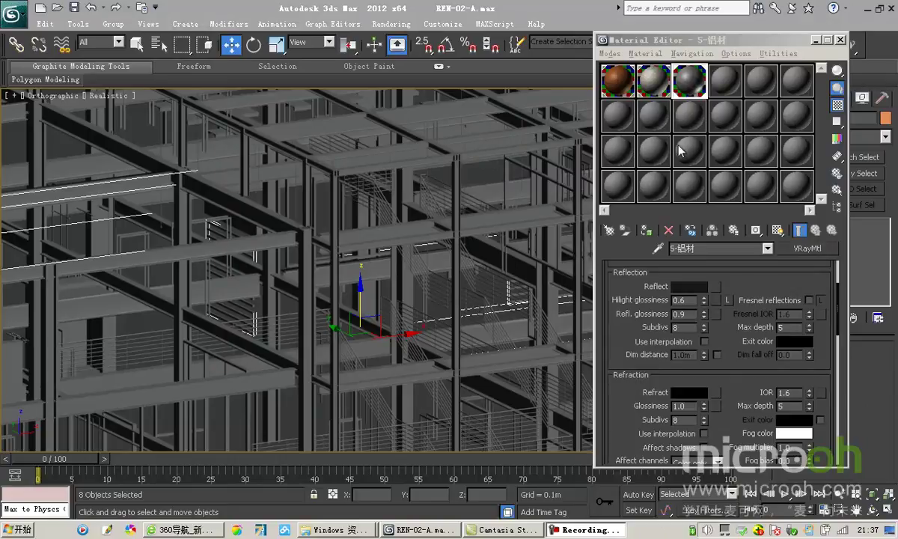
Select all objects that use the 5-铝材 material, then exit isolation mode and hide them
key(h)
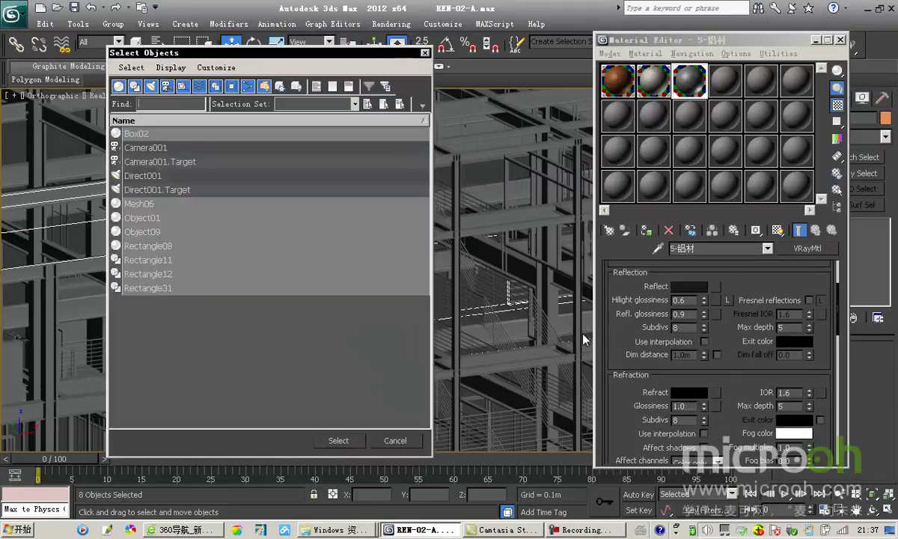
click(339, 440)
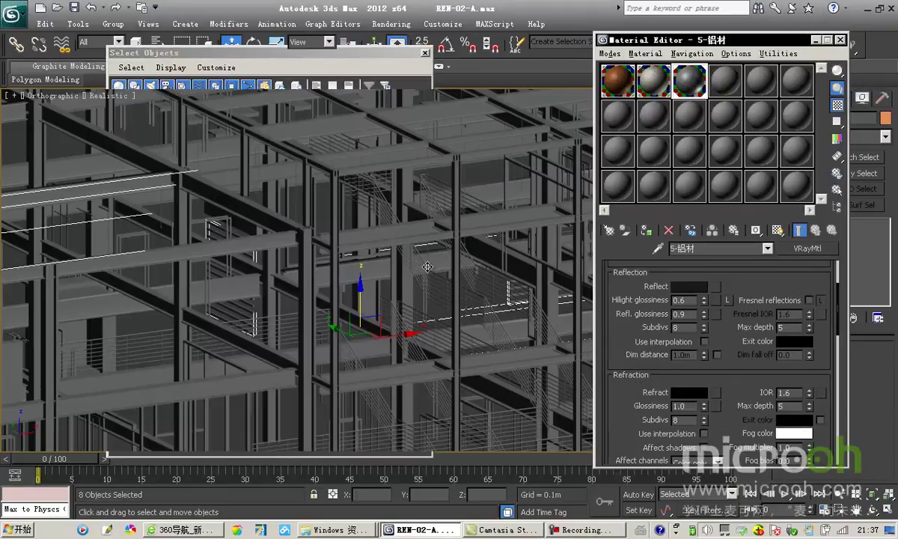
drag(619, 45, 746, 73)
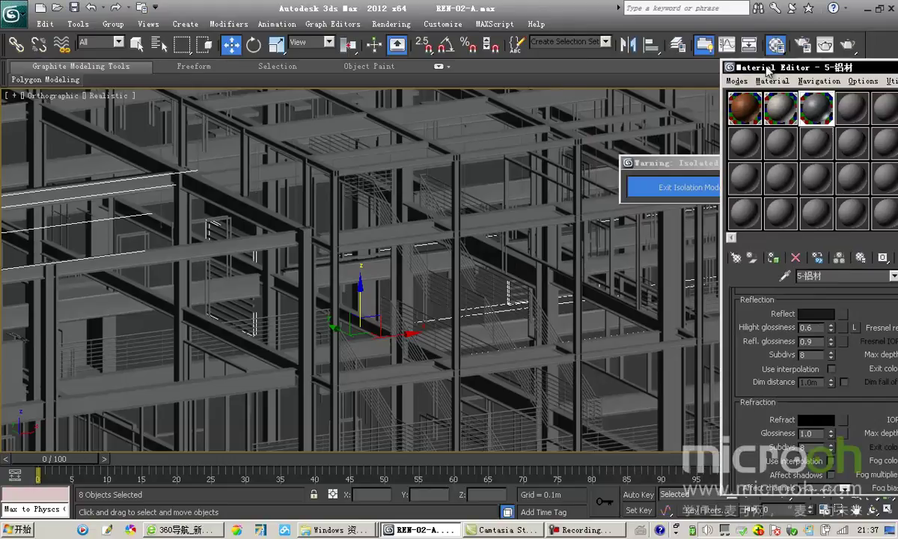
click(668, 188)
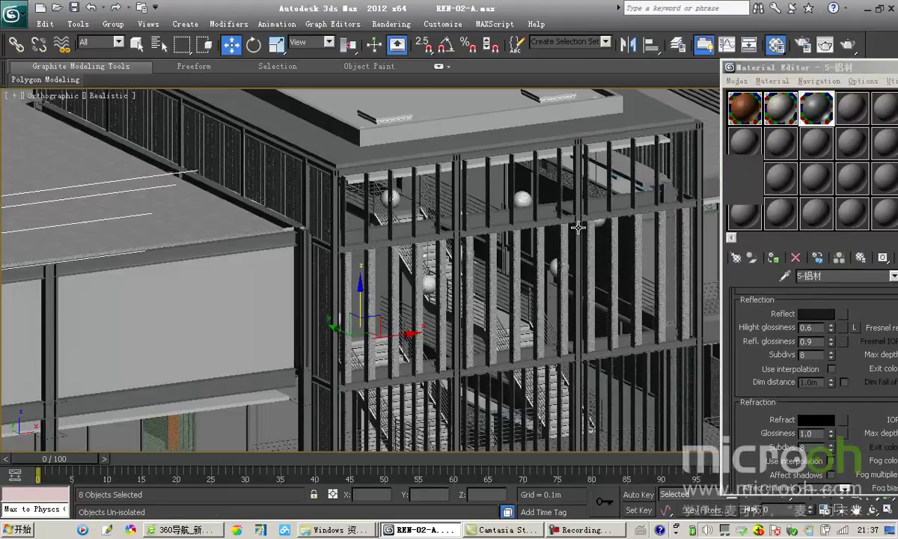
key(alt+h)
Pick the 玻璃2 glass material from the building's glazing into the fourth sample slot
middle_drag(495, 290, 539, 176)
scroll(527, 206, down, 2)
middle_drag(345, 266, 496, 177)
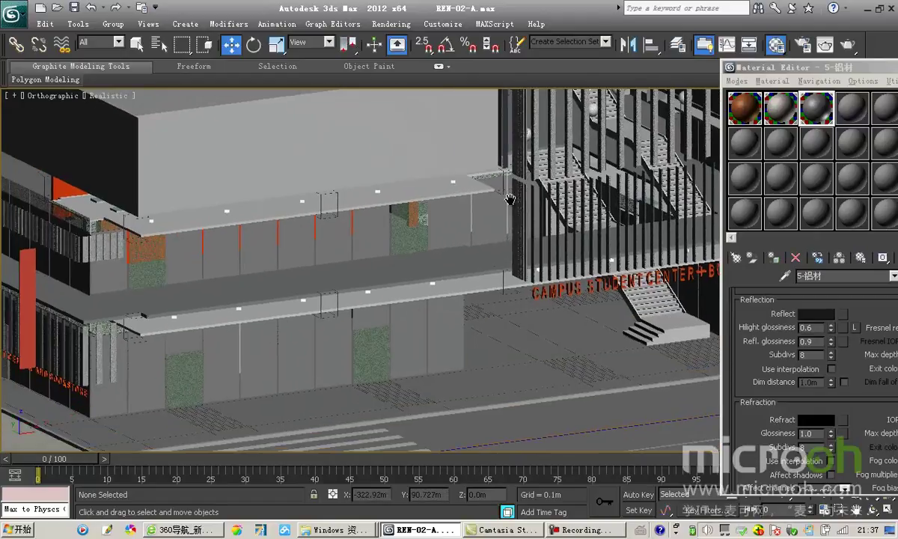
drag(808, 75, 741, 78)
click(785, 112)
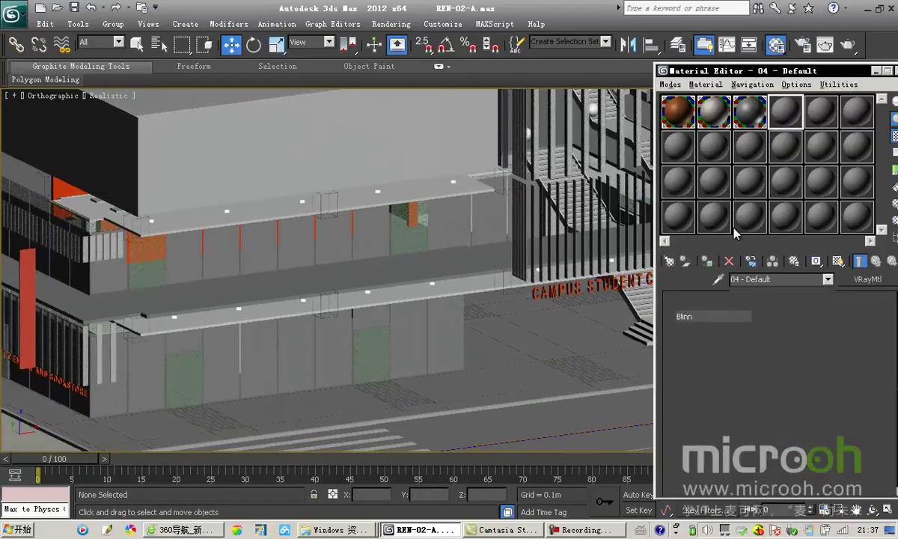
click(715, 279)
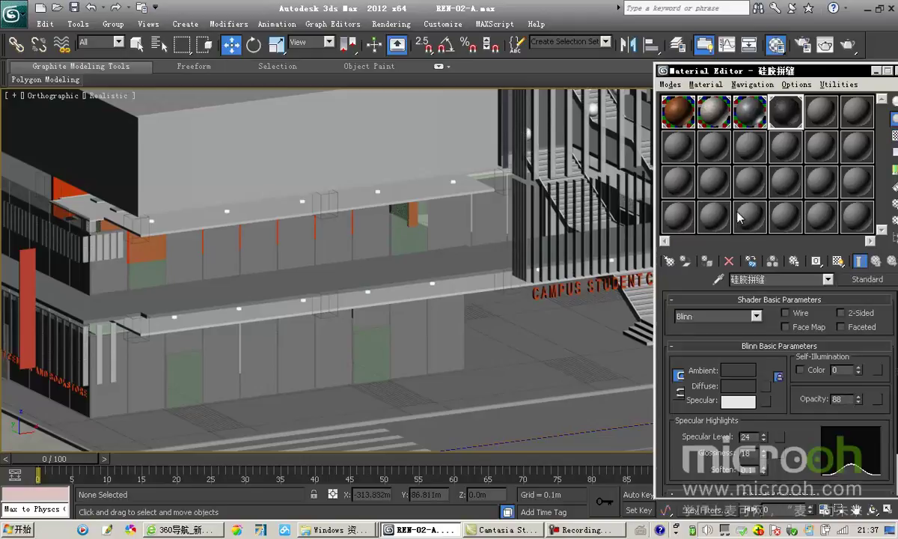
click(717, 278)
click(381, 214)
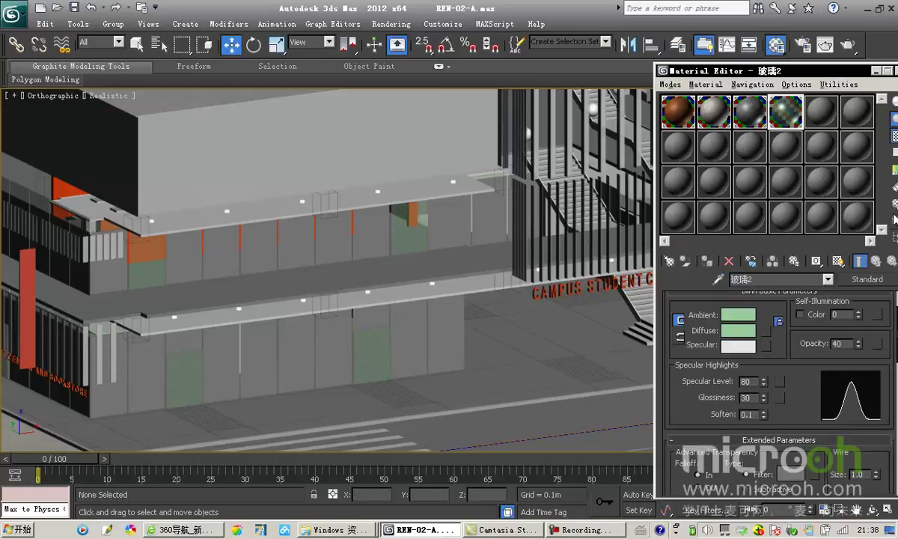
Select the objects that use the 玻璃2 material and isolate them in the viewport
drag(763, 72, 722, 68)
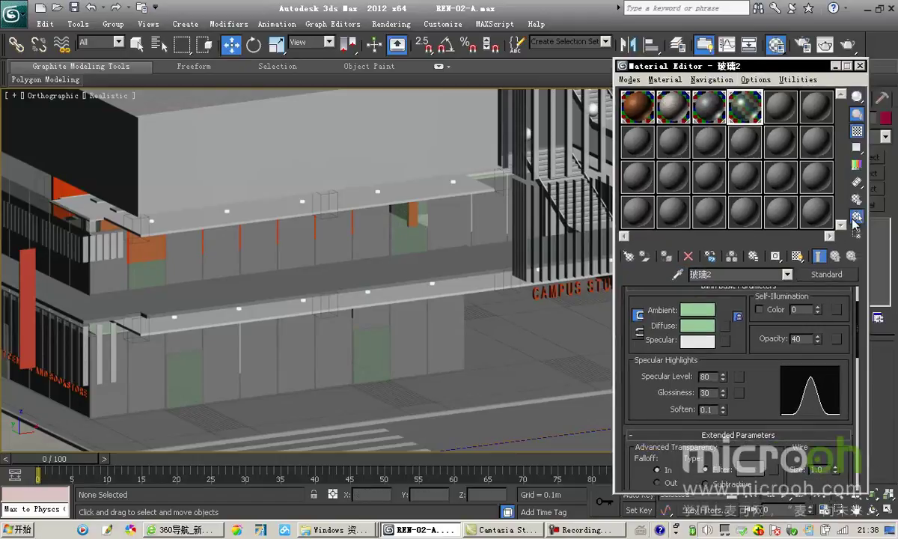
key(h)
click(338, 440)
key(z)
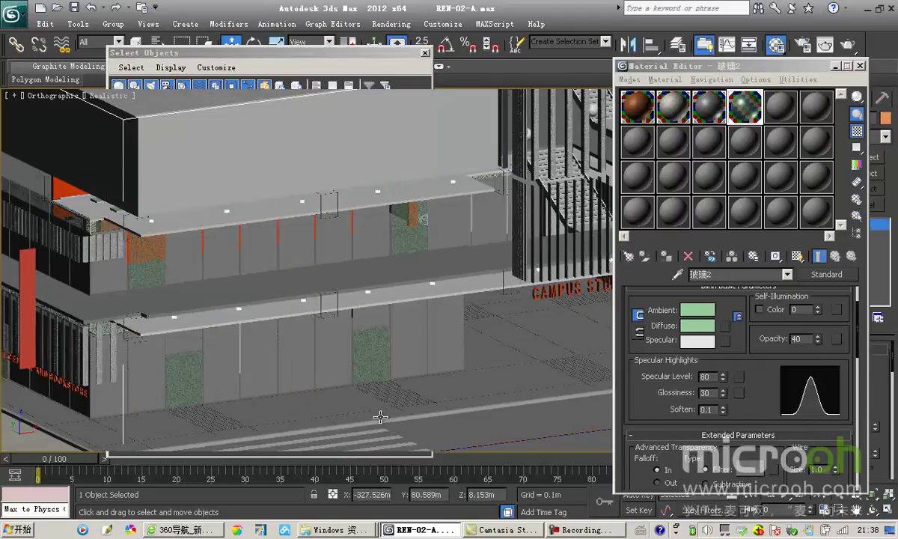
key(alt+q)
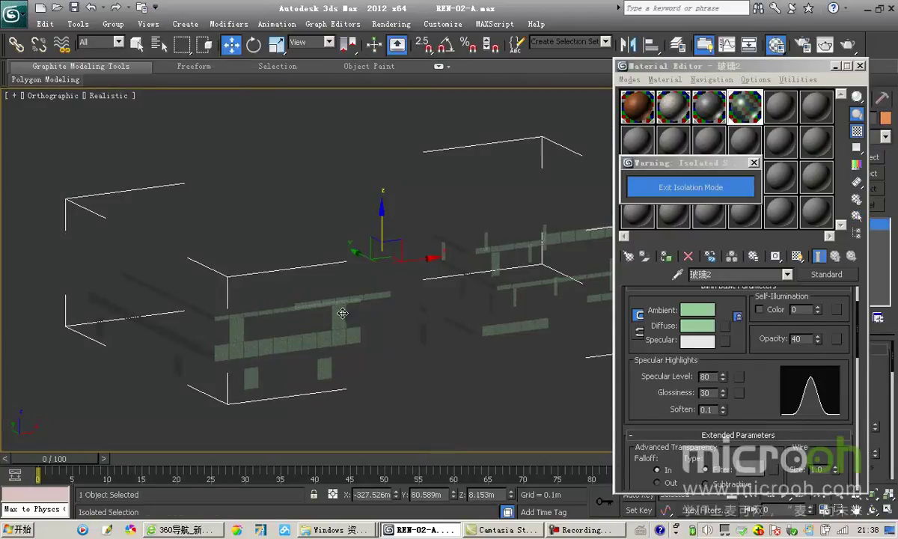
drag(737, 69, 724, 71)
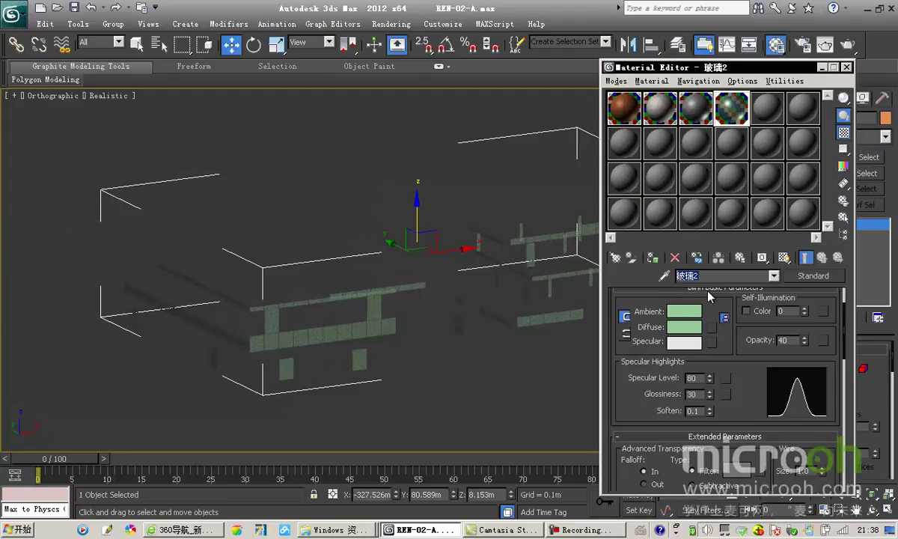
Darken the green diffuse colour of the 玻璃2 material by lowering its value
scroll(353, 318, up, 5)
middle_drag(352, 318, 460, 255)
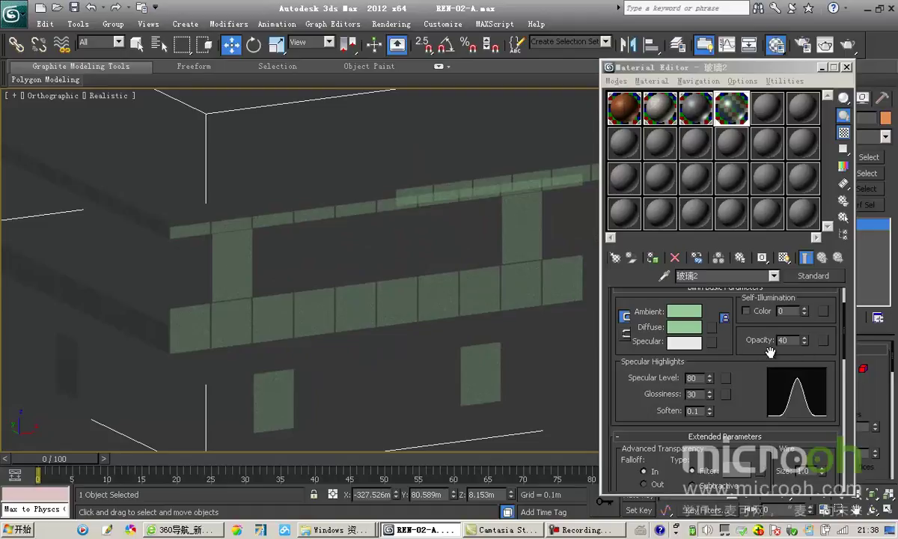
scroll(702, 330, up, 2)
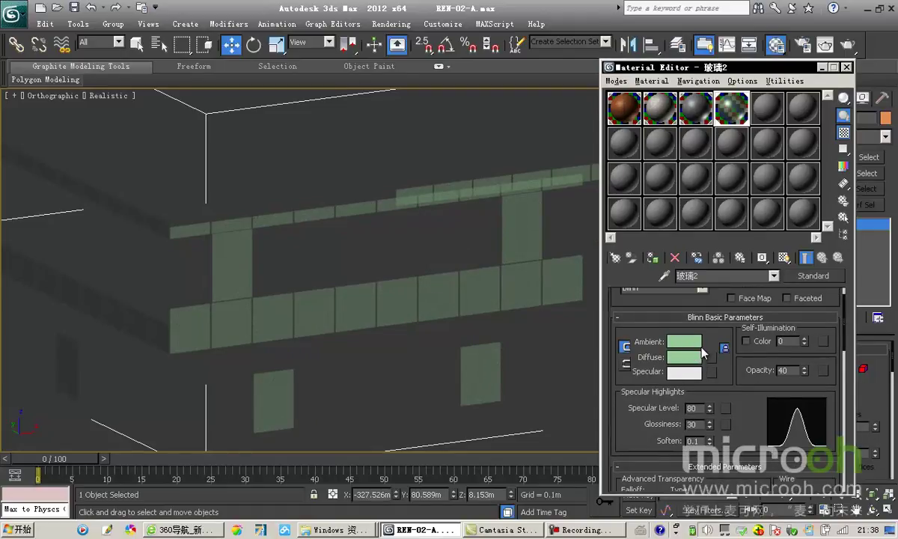
drag(736, 387, 730, 353)
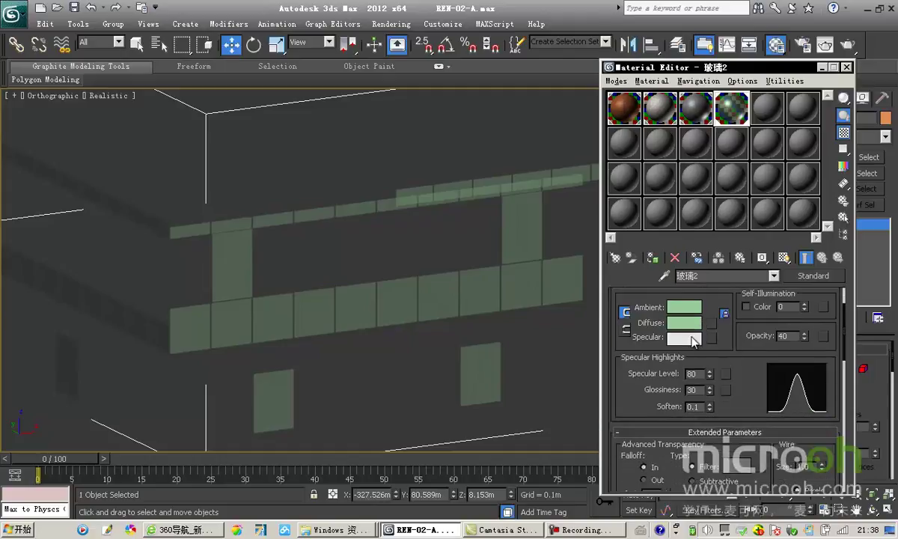
click(684, 323)
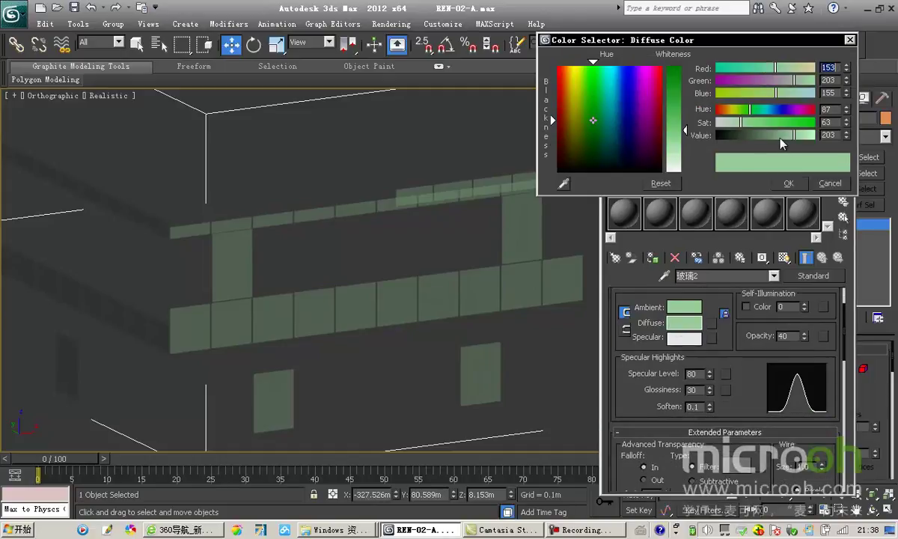
click(782, 135)
click(787, 183)
Review the basic parameters of the 玻璃2 material and open an enlarged preview of its sample
drag(747, 372, 746, 362)
double_click(785, 327)
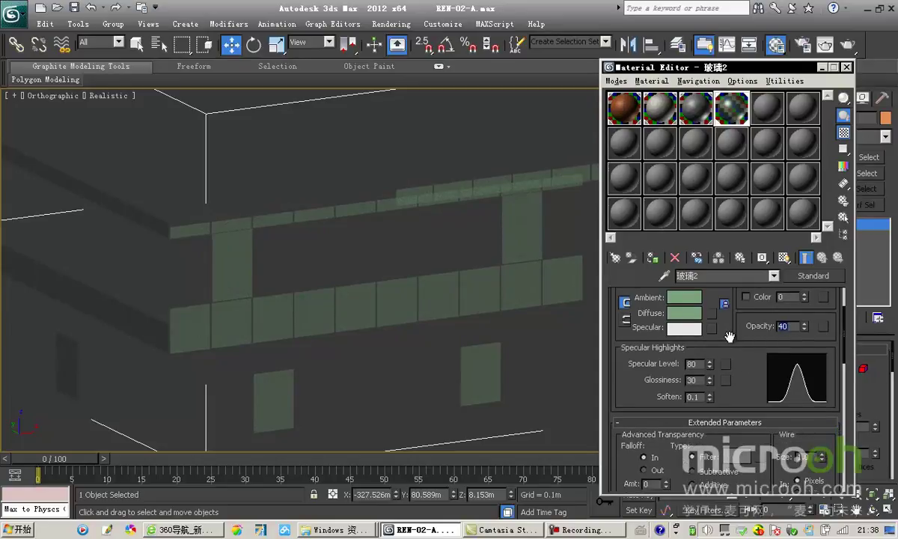
drag(747, 374, 746, 330)
double_click(737, 113)
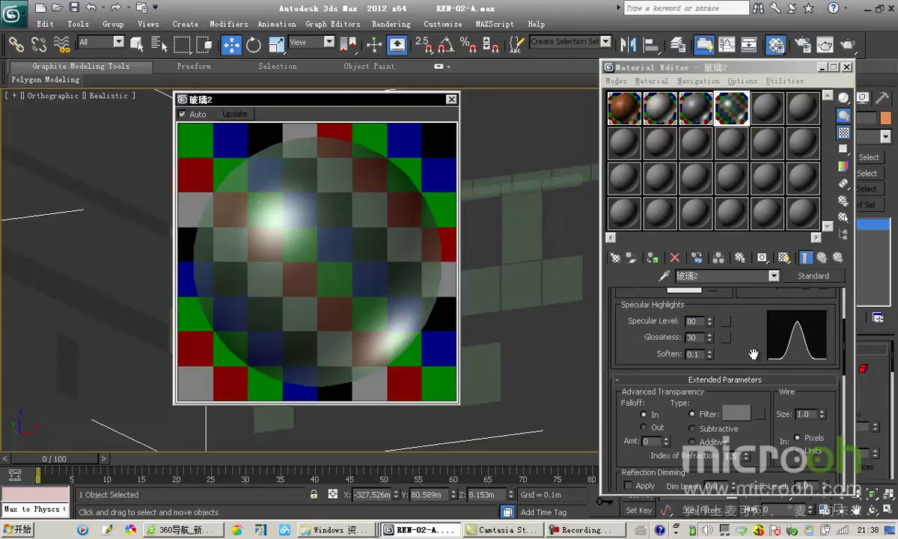
scroll(747, 342, down, 2)
click(736, 390)
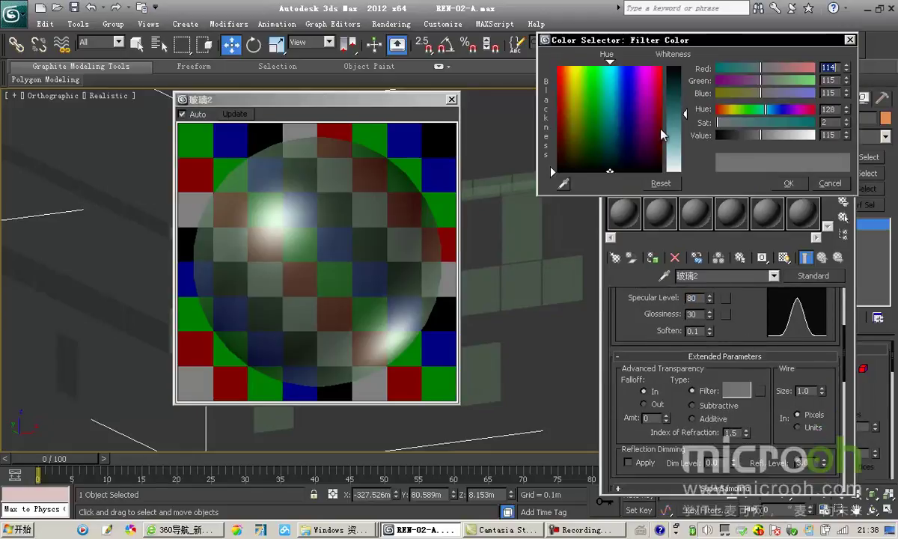
click(827, 184)
Copy the 玻璃2 material's diffuse colour to its filter colour and darken the filter colour to a value of 64
drag(752, 301, 752, 350)
drag(687, 295, 737, 440)
click(730, 290)
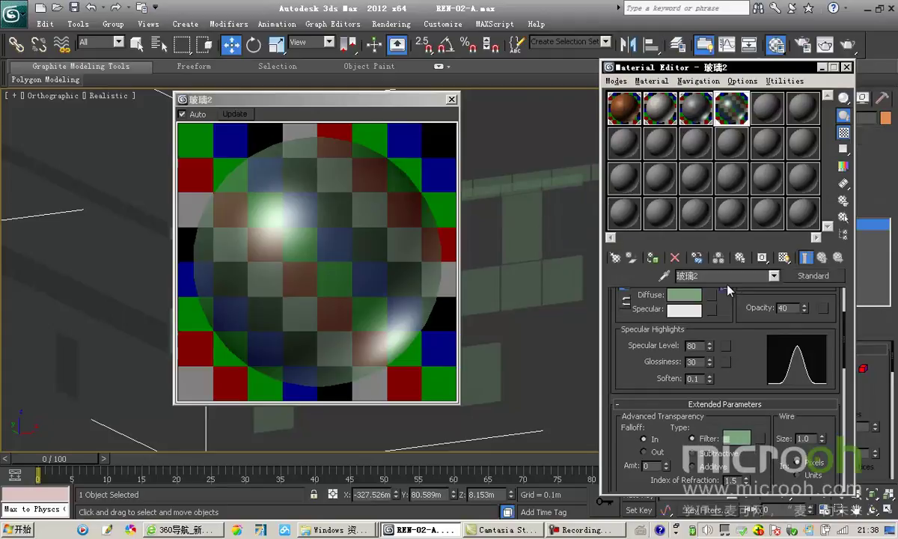
click(737, 440)
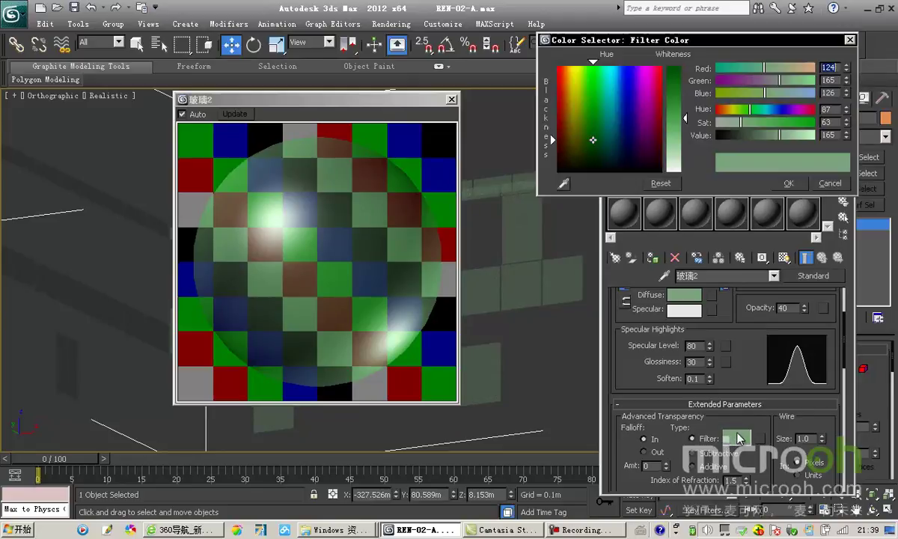
drag(754, 136, 741, 136)
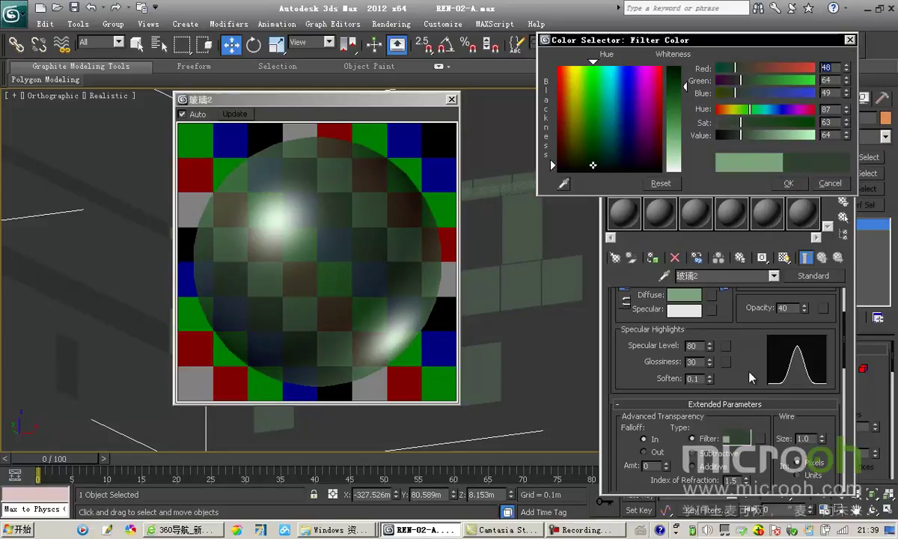
click(787, 183)
Assign a VRayMap to the reflection of the 玻璃2 material and set the reflection amount to 40
scroll(747, 372, down, 10)
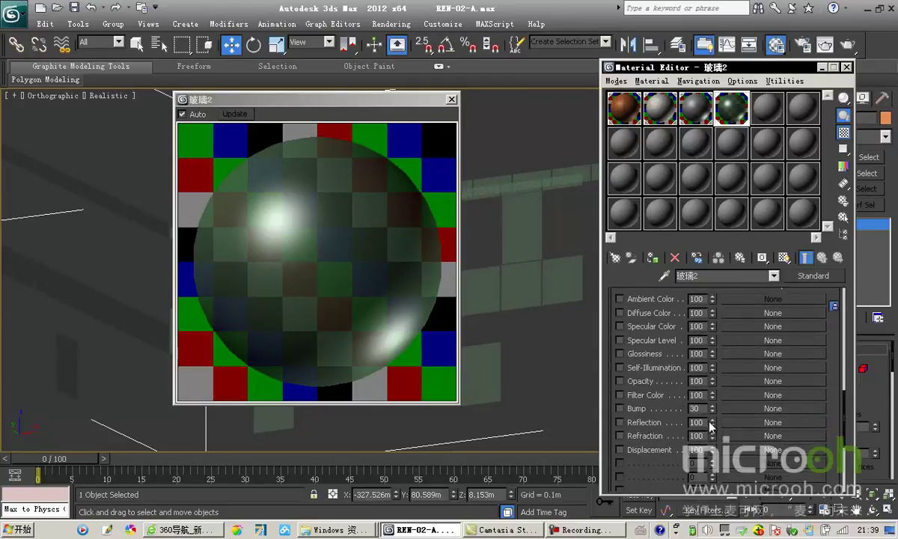
click(726, 423)
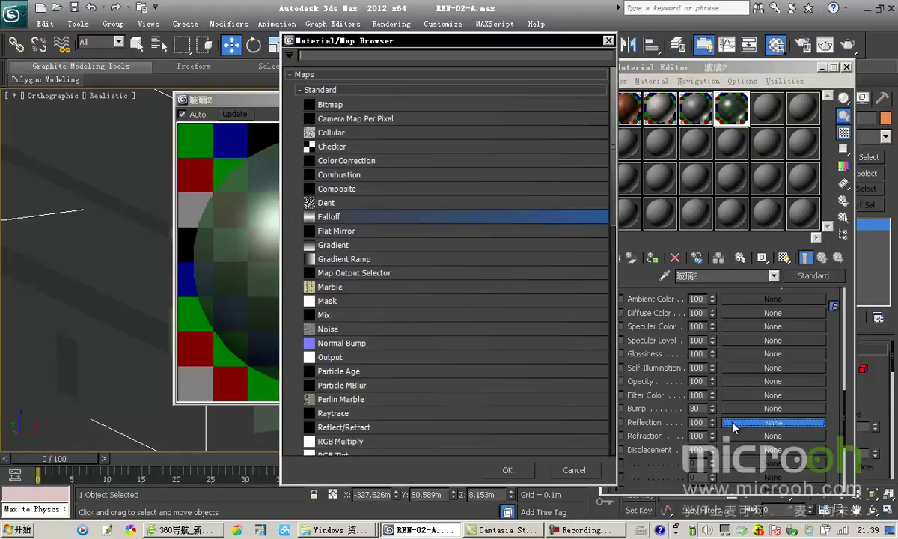
scroll(369, 265, down, 10)
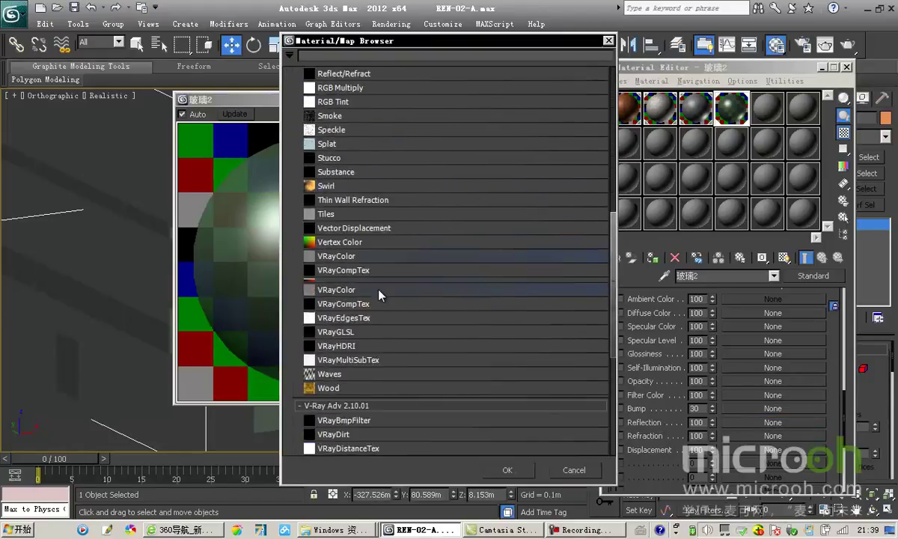
double_click(343, 311)
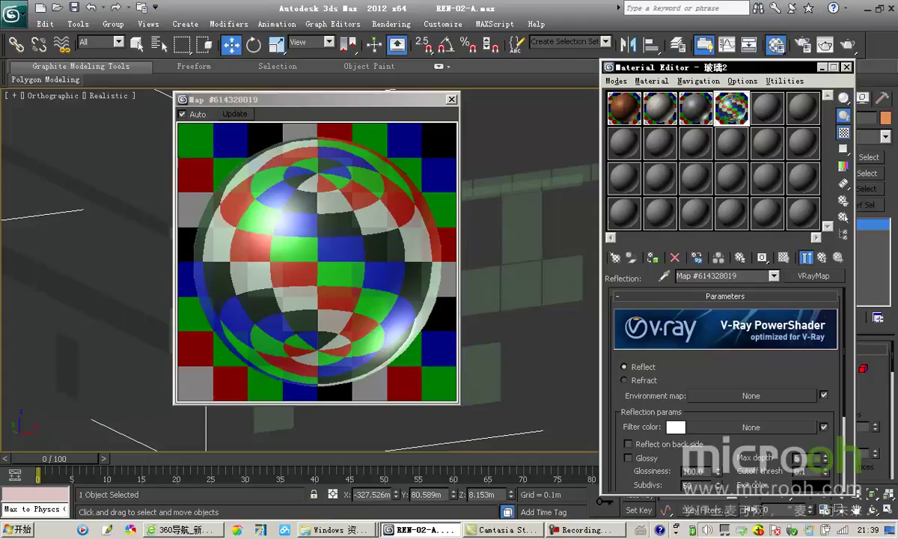
click(805, 257)
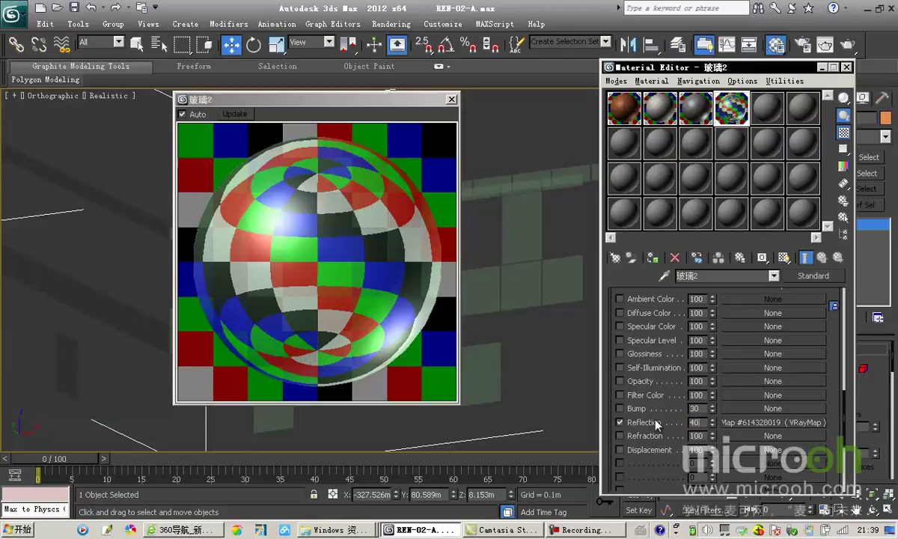
key(Return)
drag(357, 105, 372, 106)
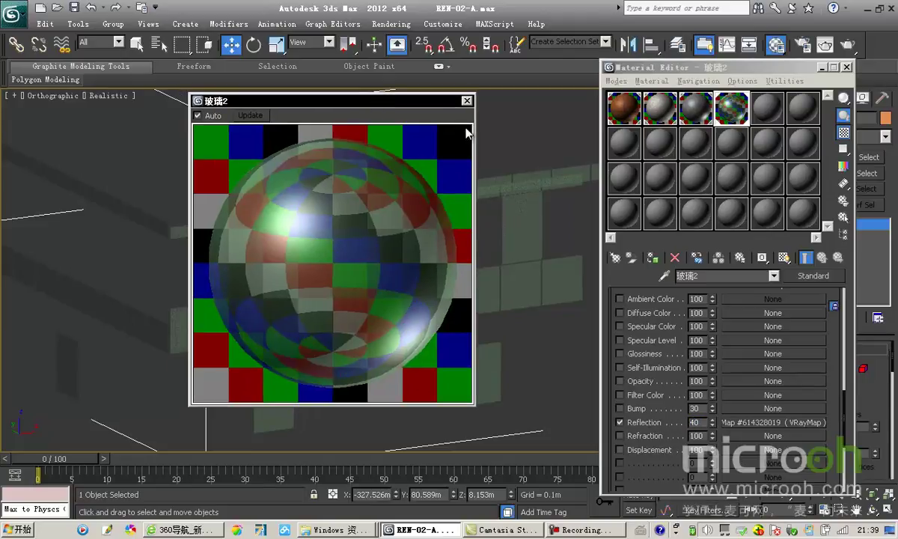
drag(833, 320, 836, 479)
drag(774, 326, 771, 404)
scroll(771, 404, up, 2)
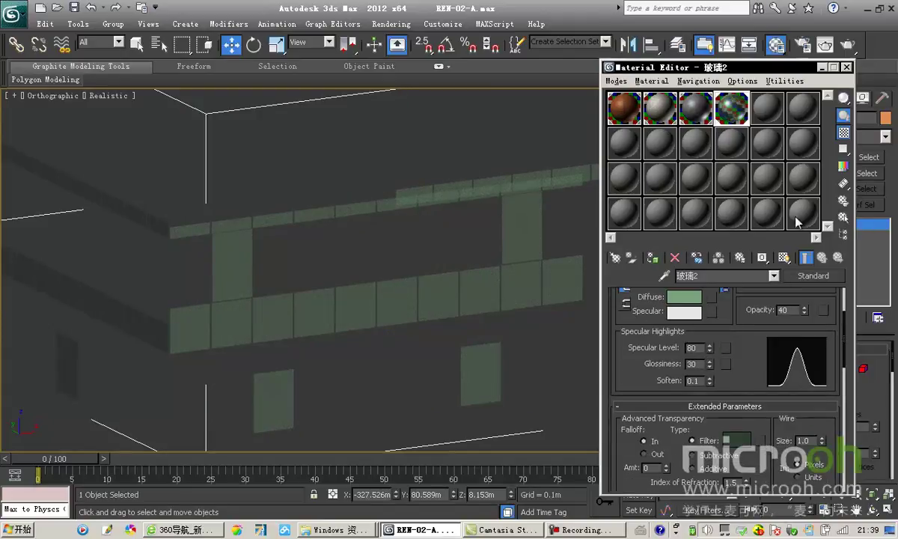
Exit isolation mode and hide the objects that use the 玻璃2 material
middle_drag(481, 245, 436, 235)
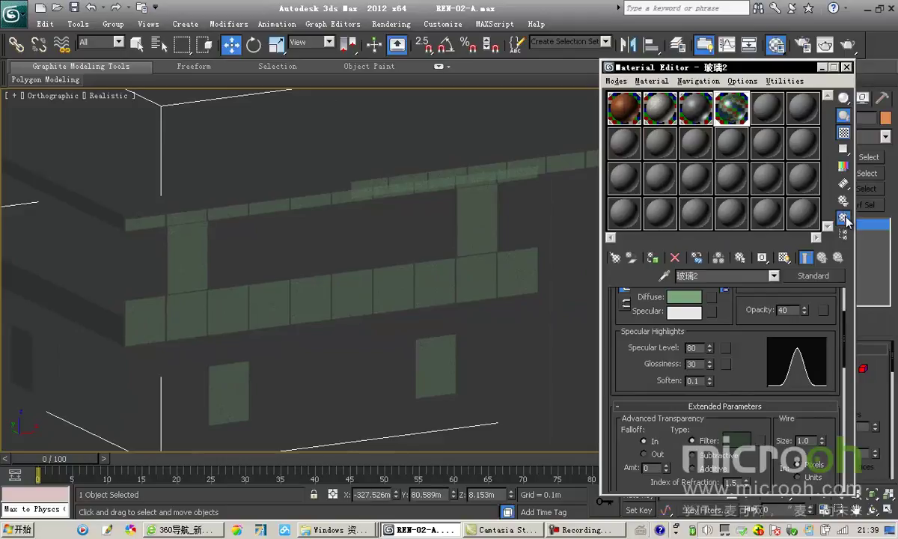
key(h)
click(425, 52)
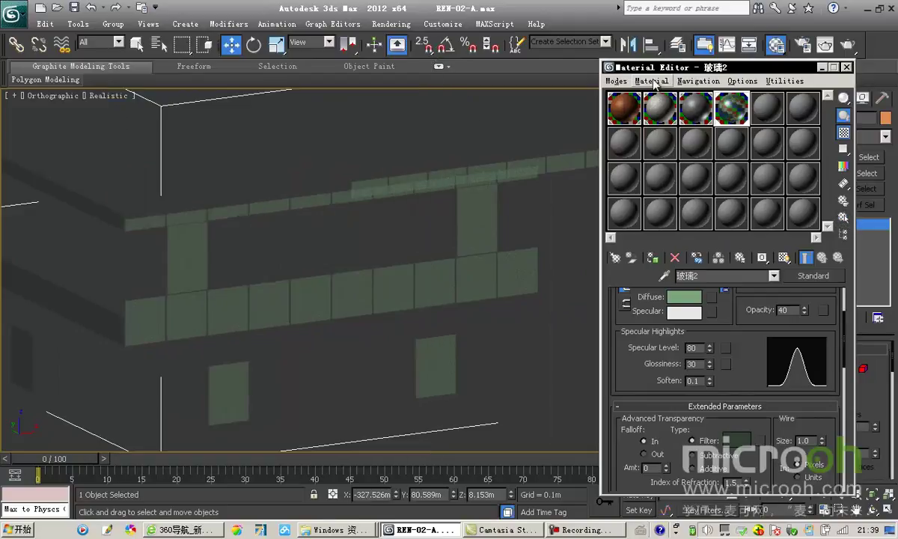
drag(651, 69, 759, 69)
click(654, 187)
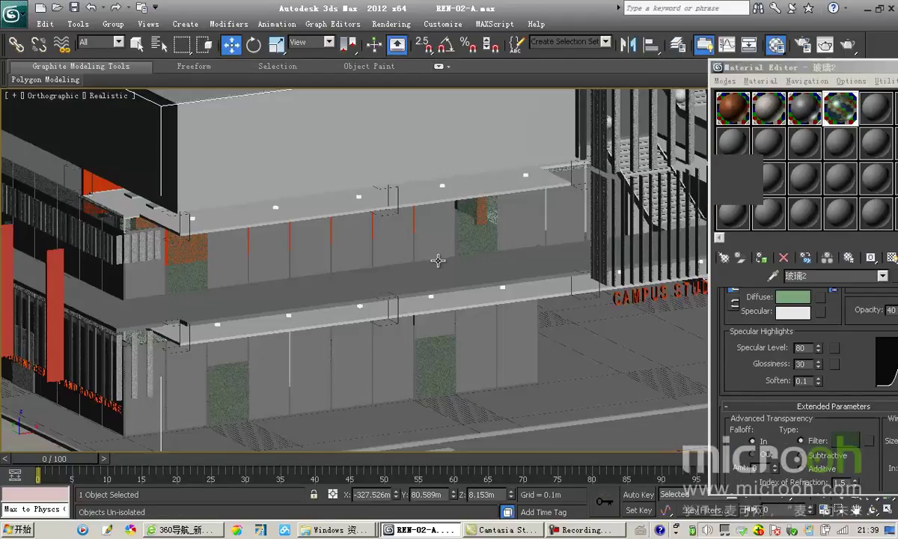
key(Delete)
Pick the 玻璃 glass material from the building's glazing into the fifth sample slot
middle_drag(439, 290, 442, 270)
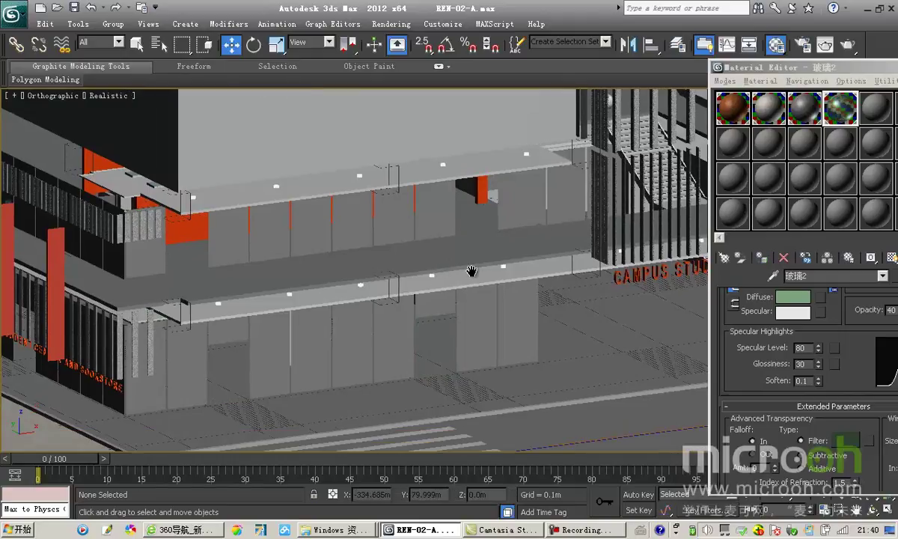
click(873, 116)
click(773, 276)
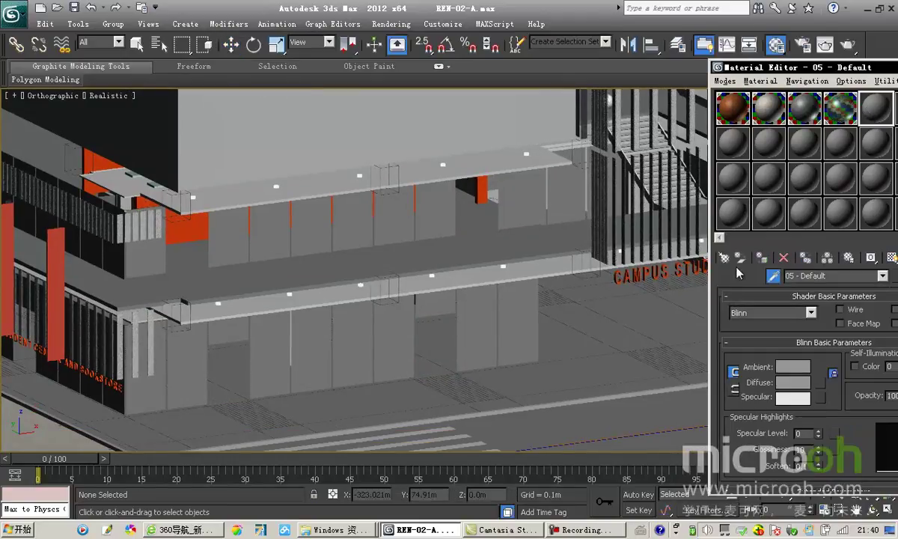
click(461, 292)
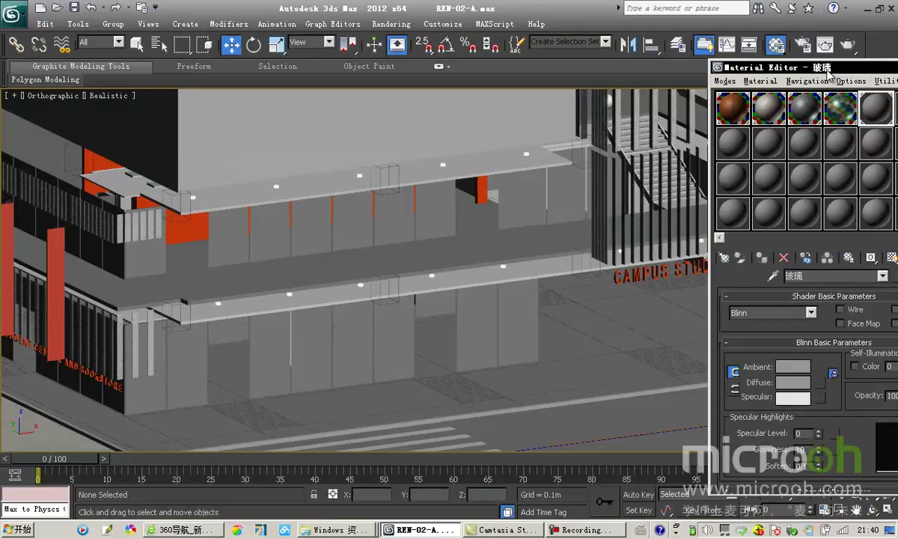
Select all objects that use the 玻璃 material and isolate them in the viewport
drag(830, 75, 677, 75)
key(h)
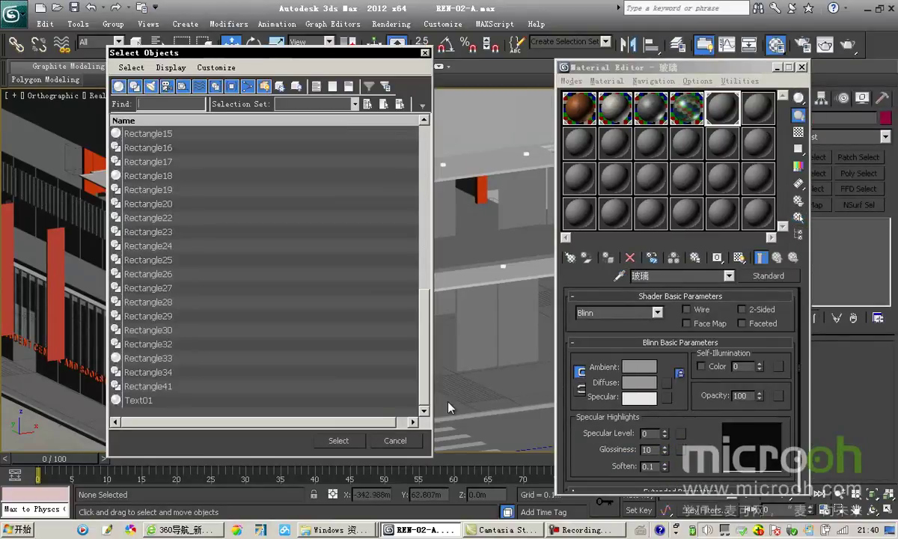
click(340, 439)
key(alt+q)
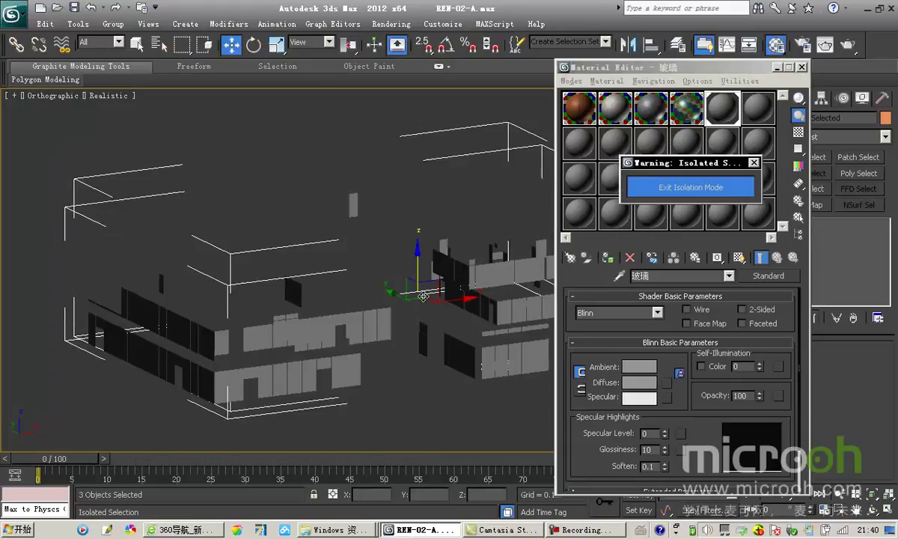
drag(674, 67, 711, 51)
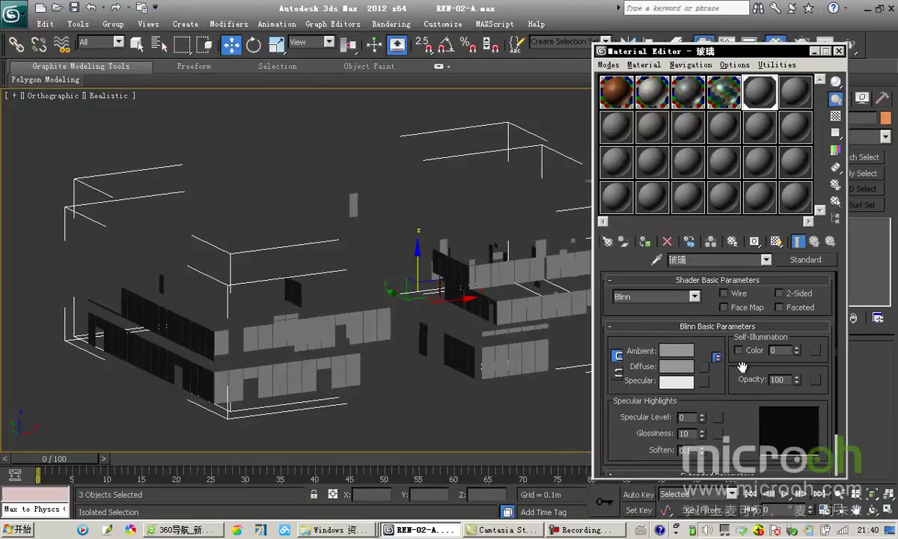
scroll(401, 275, up, 6)
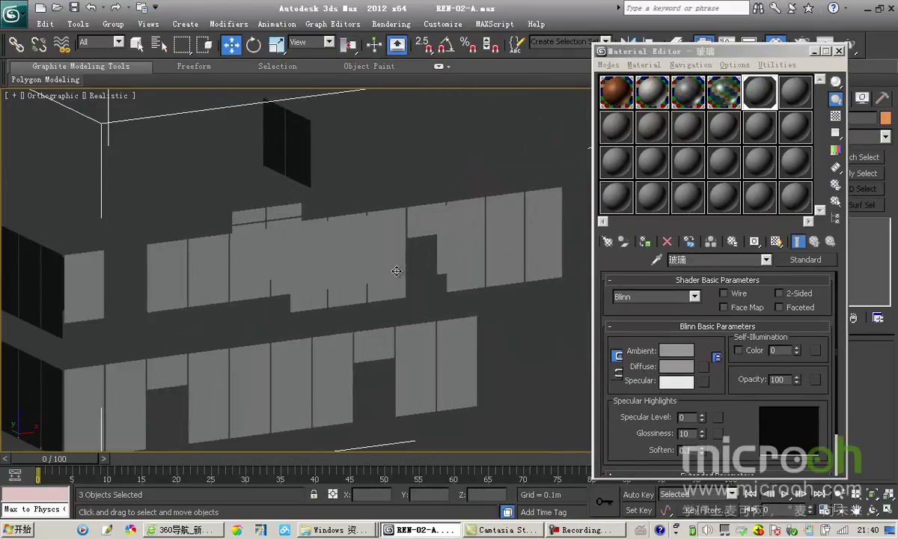
middle_drag(401, 274, 395, 269)
Change the 玻璃 material's type from Standard to VRayMtl
drag(743, 422, 743, 416)
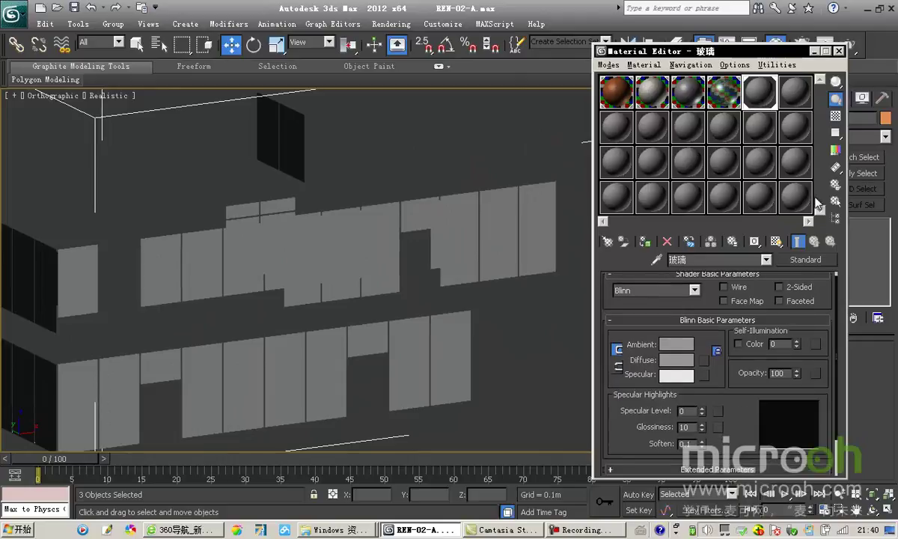
drag(692, 52, 651, 58)
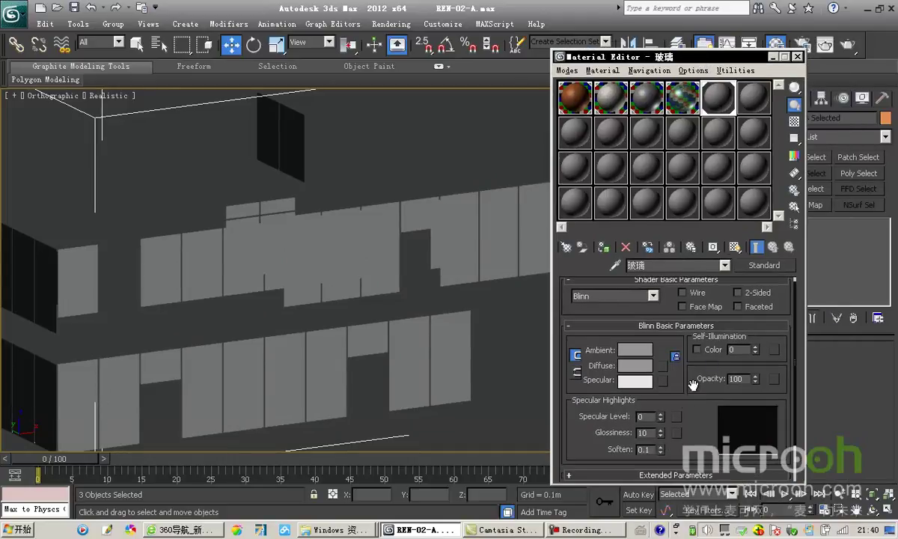
scroll(700, 390, down, 1)
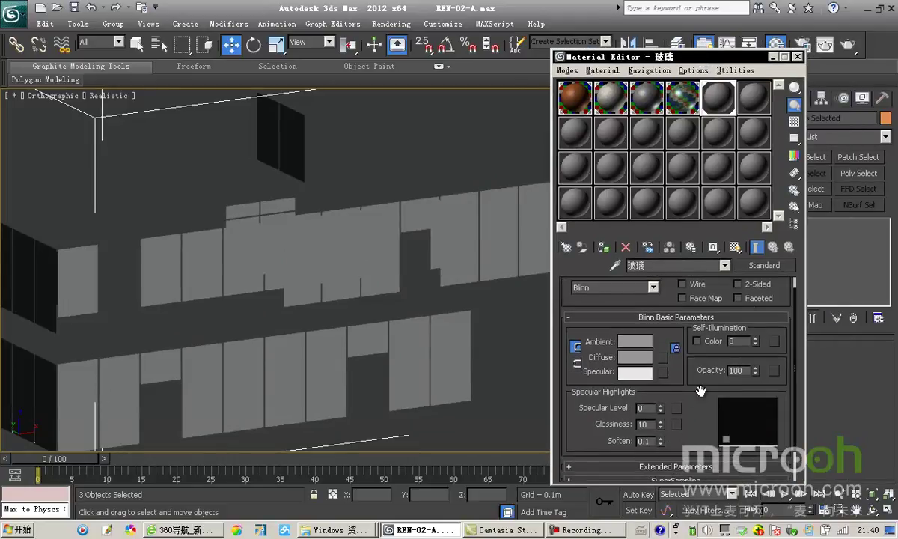
click(770, 267)
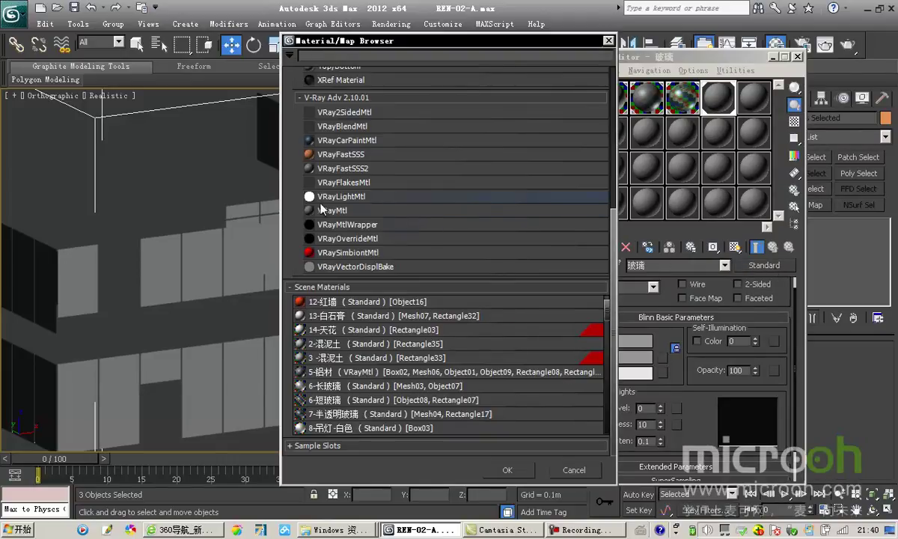
click(334, 211)
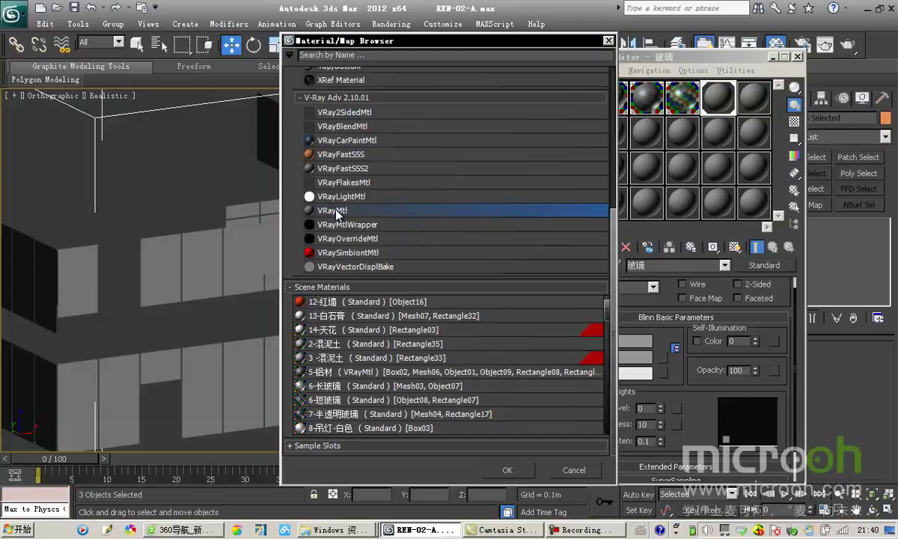
double_click(336, 211)
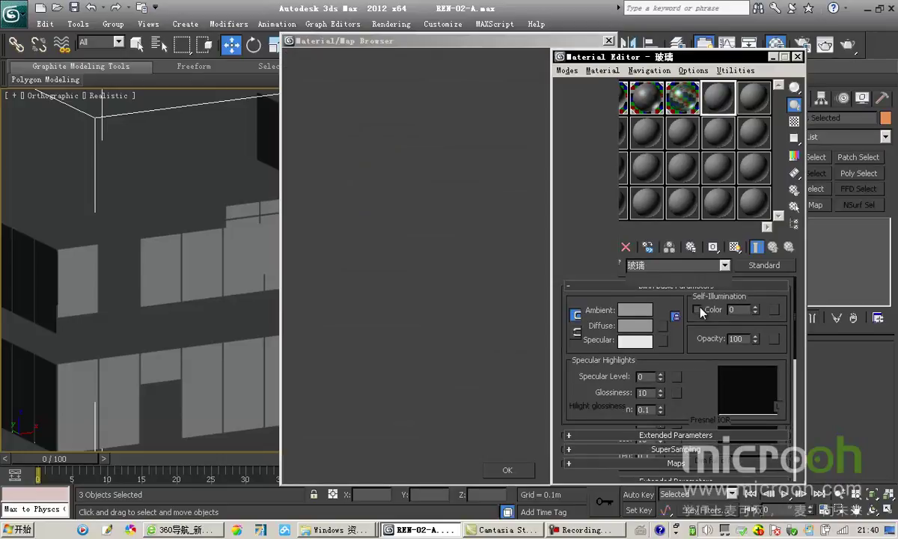
Set the diffuse colour of the 玻璃 material to a dark blue with RGB 47, 57, 66
scroll(652, 352, down, 2)
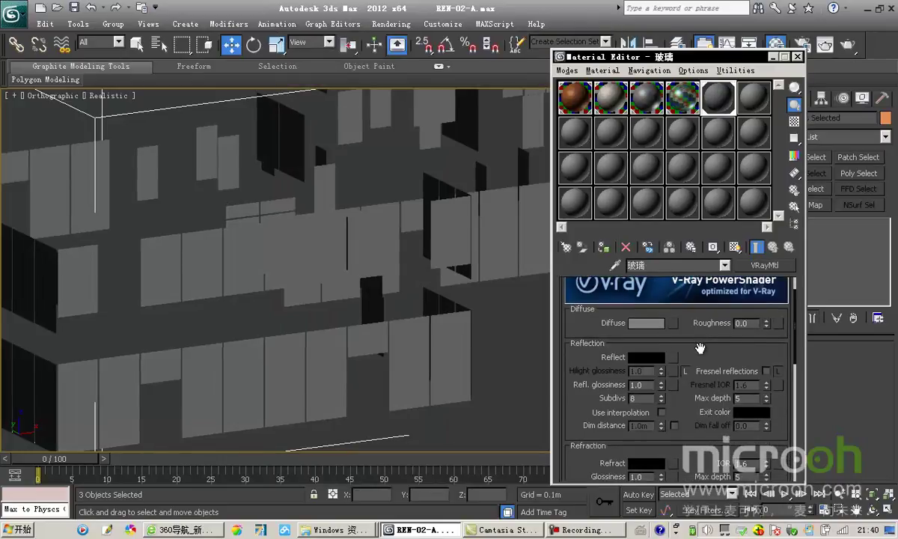
click(646, 324)
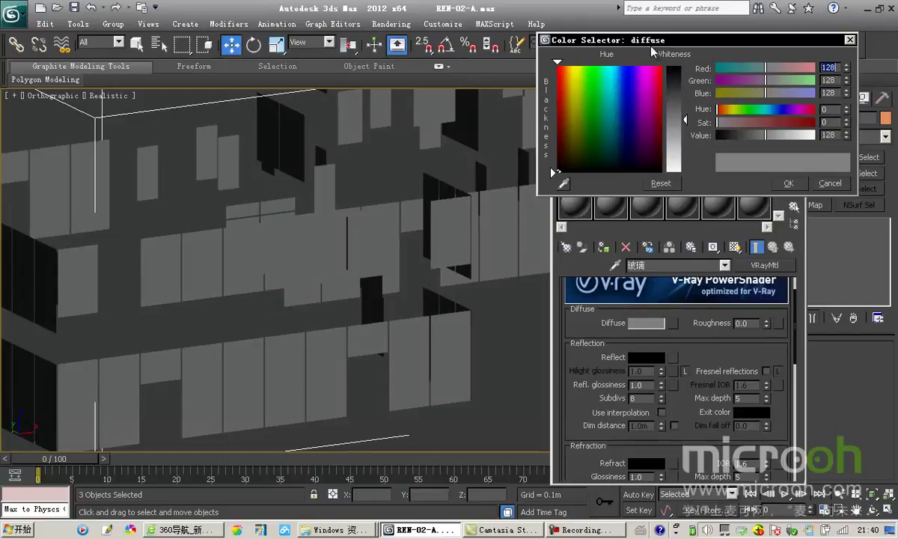
drag(608, 40, 585, 42)
drag(598, 122, 595, 135)
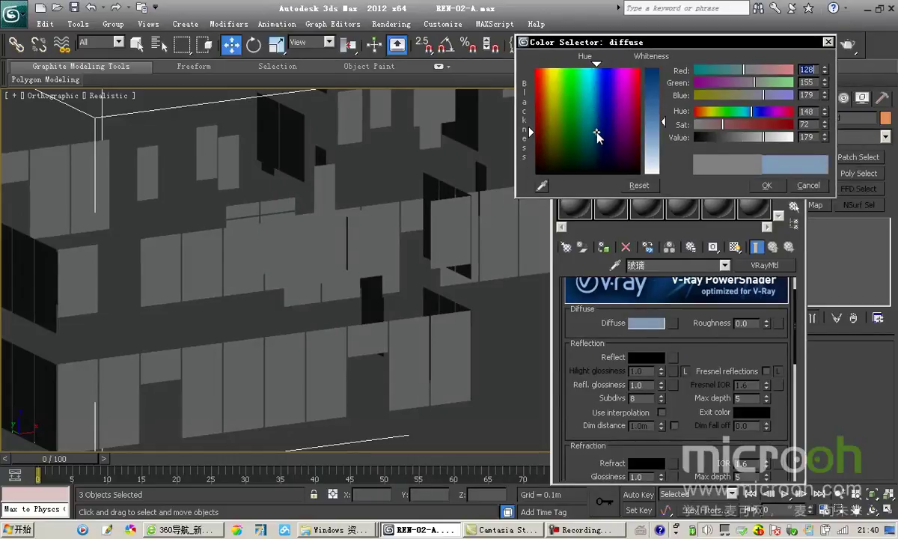
drag(706, 137, 679, 138)
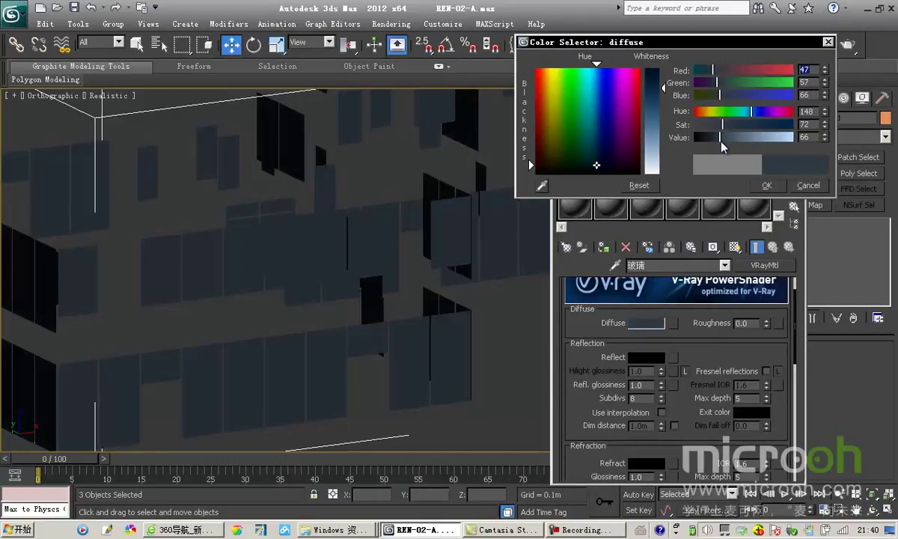
click(766, 185)
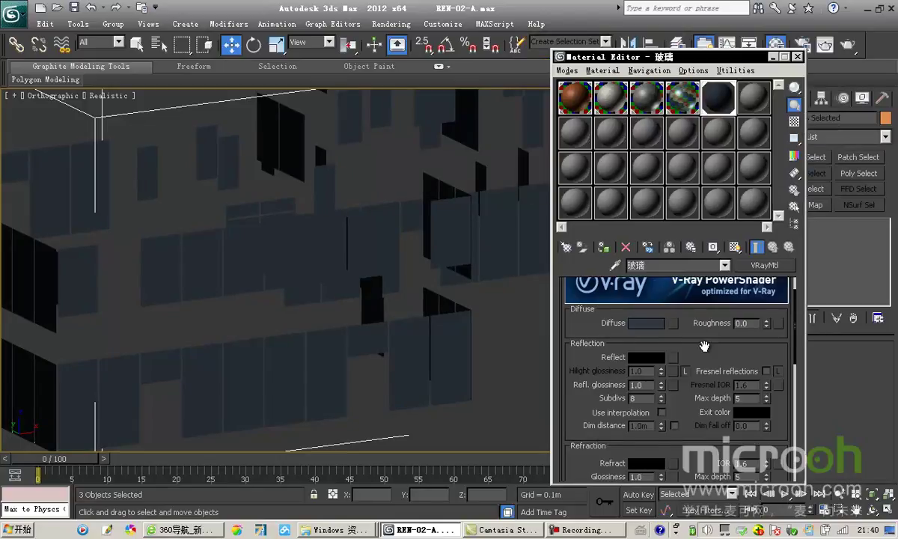
Set the 玻璃 material's reflection colour to a medium grey and preview its enlarged sample against a checkered background
scroll(696, 322, down, 1)
click(635, 335)
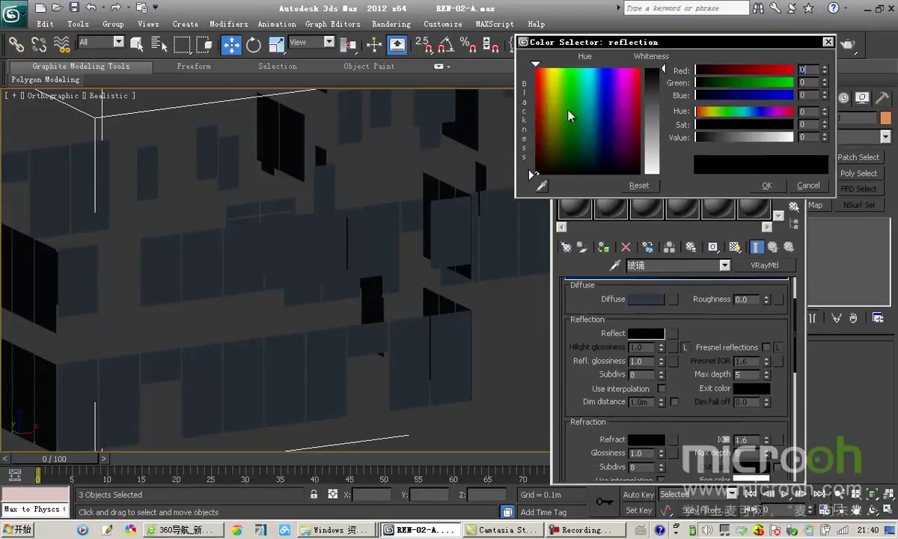
drag(668, 75, 663, 115)
click(765, 184)
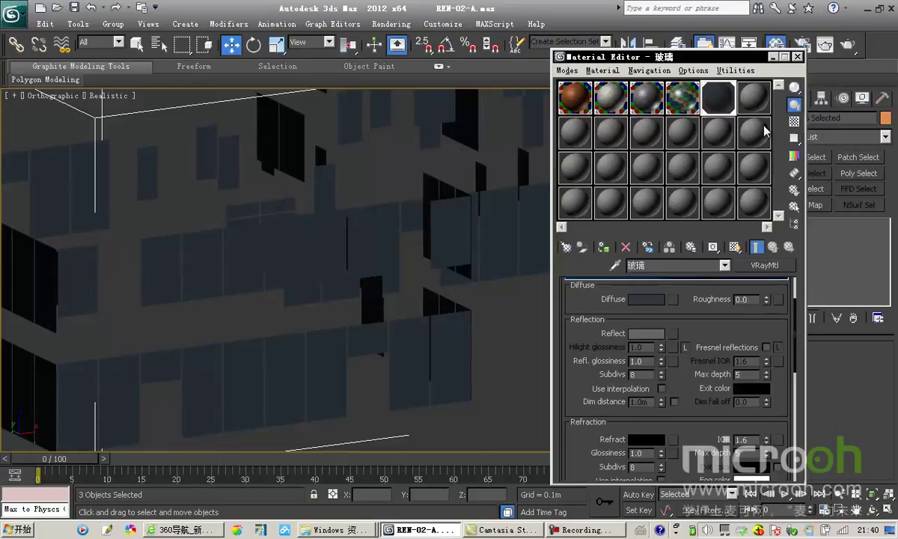
double_click(718, 105)
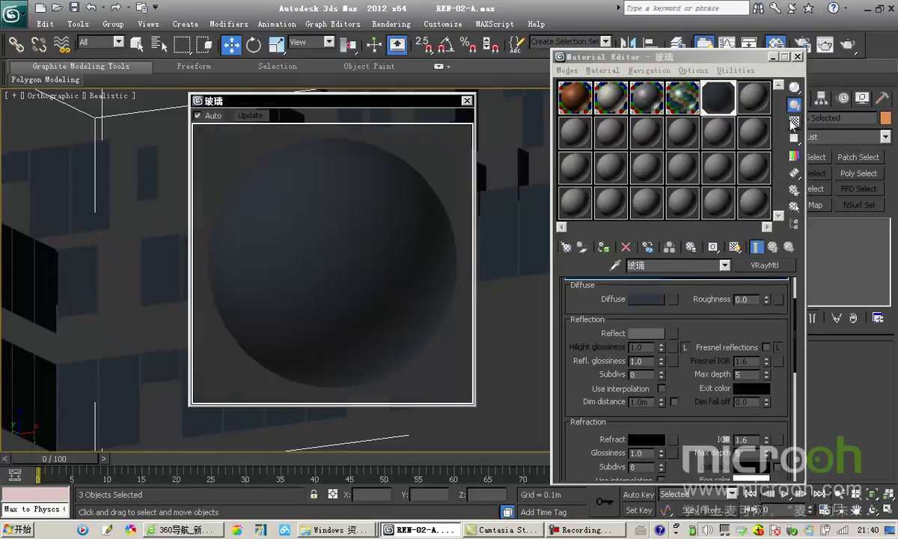
click(793, 122)
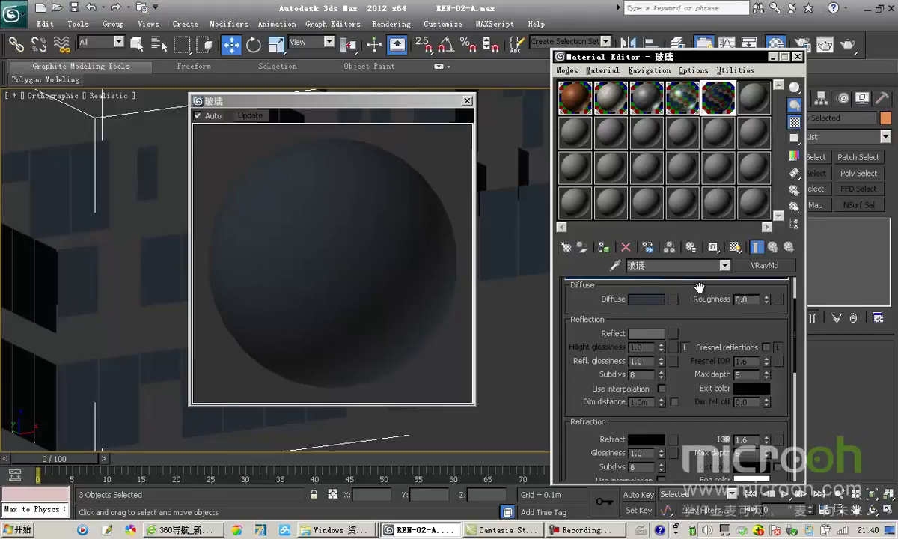
Unlock the 玻璃 material's highlight glossiness and set it to 0.6
scroll(705, 299, down, 1)
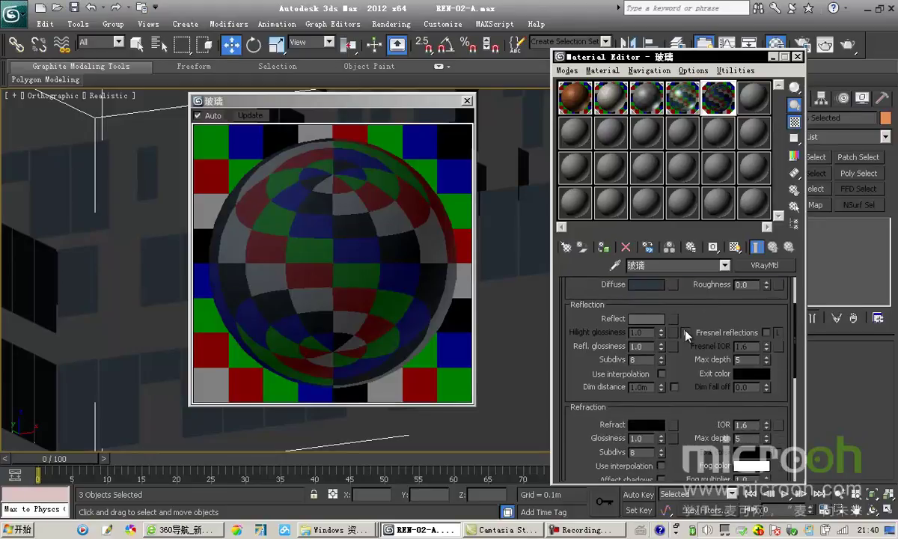
click(686, 333)
key(Return)
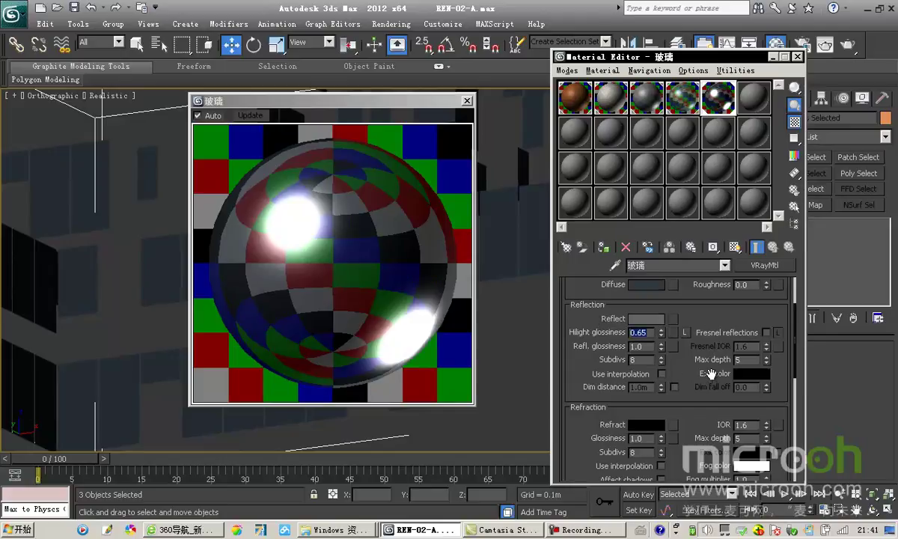
drag(706, 377, 704, 372)
click(649, 329)
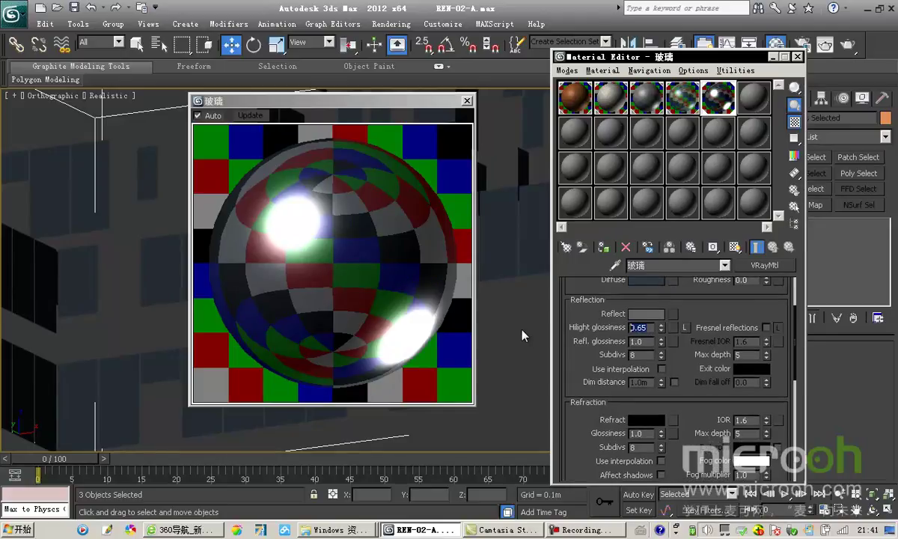
key(BackSpace)
text(0.6)
key(Return)
drag(706, 387, 709, 369)
double_click(651, 329)
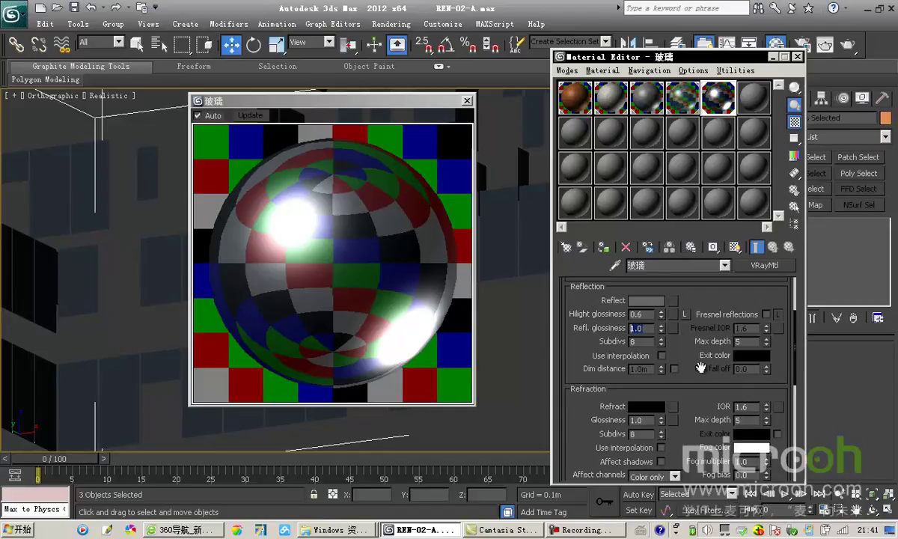
drag(700, 368, 696, 362)
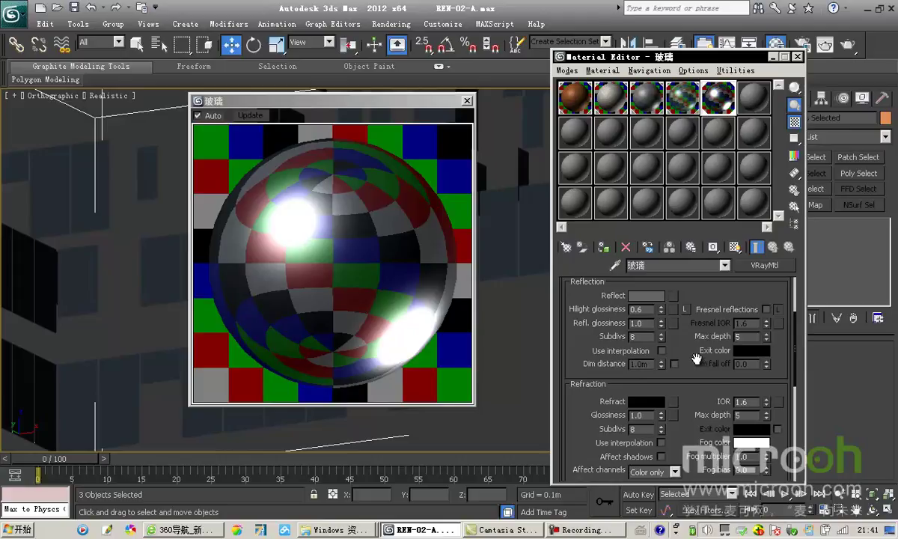
Set the 玻璃 material's refraction colour to a near-white grey with RGB 235, 235, 235
scroll(695, 361, down, 3)
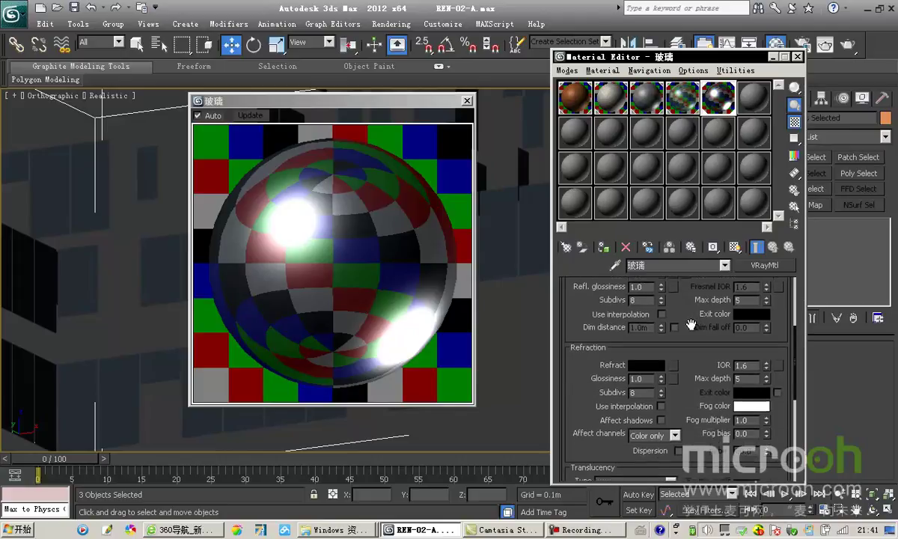
click(645, 358)
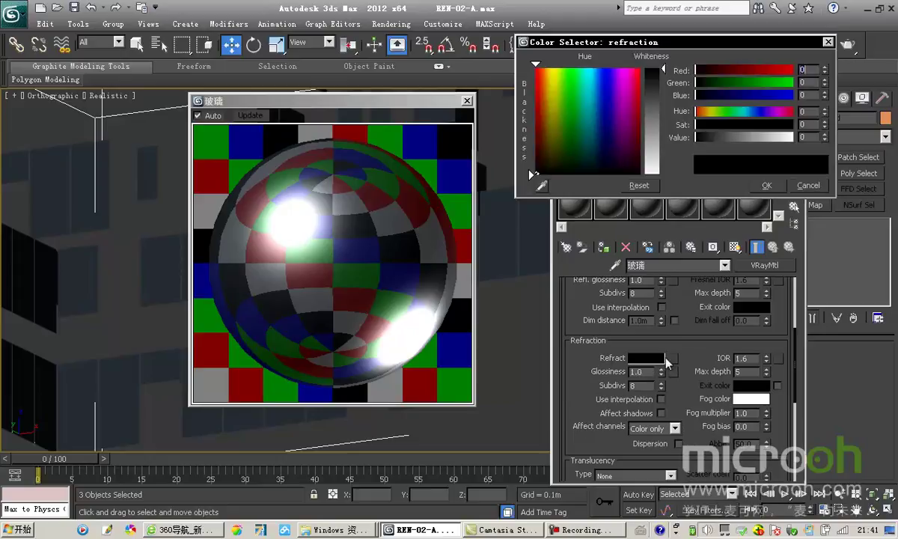
drag(687, 48, 650, 171)
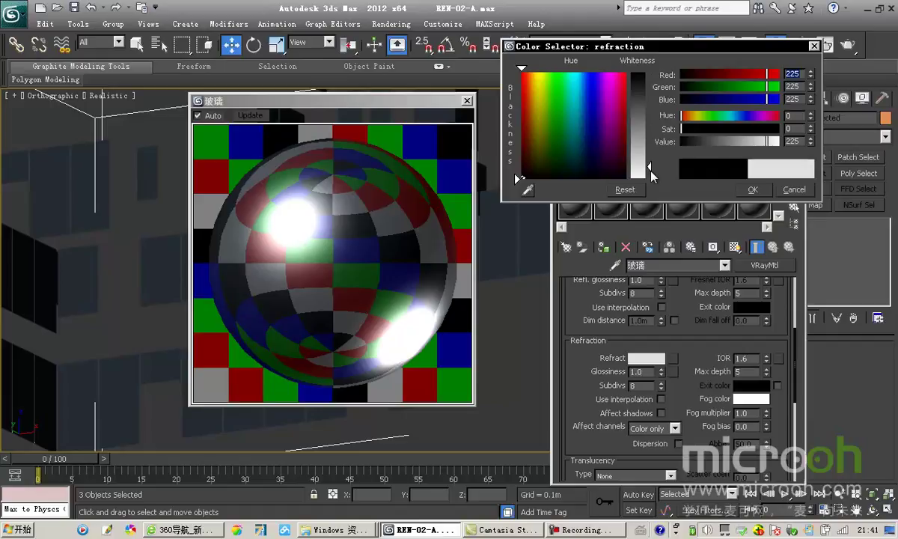
drag(650, 175, 650, 179)
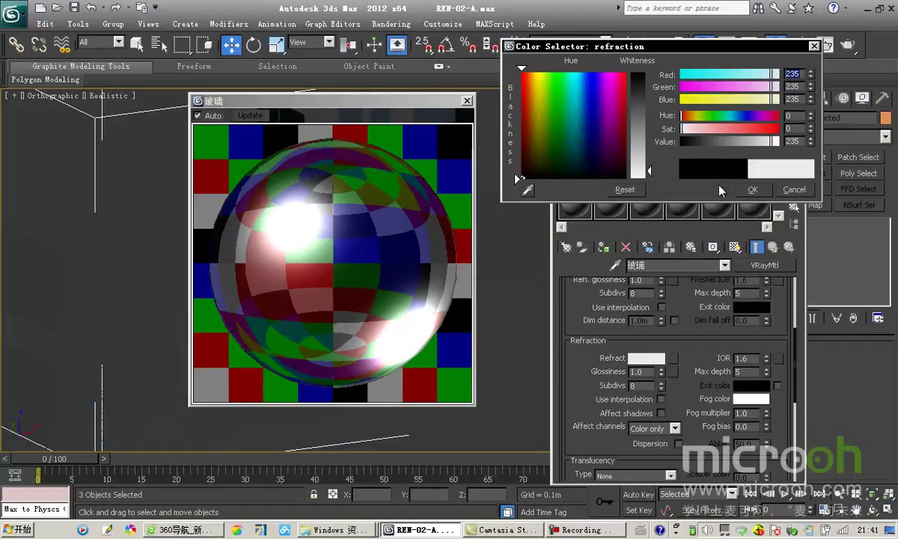
click(752, 190)
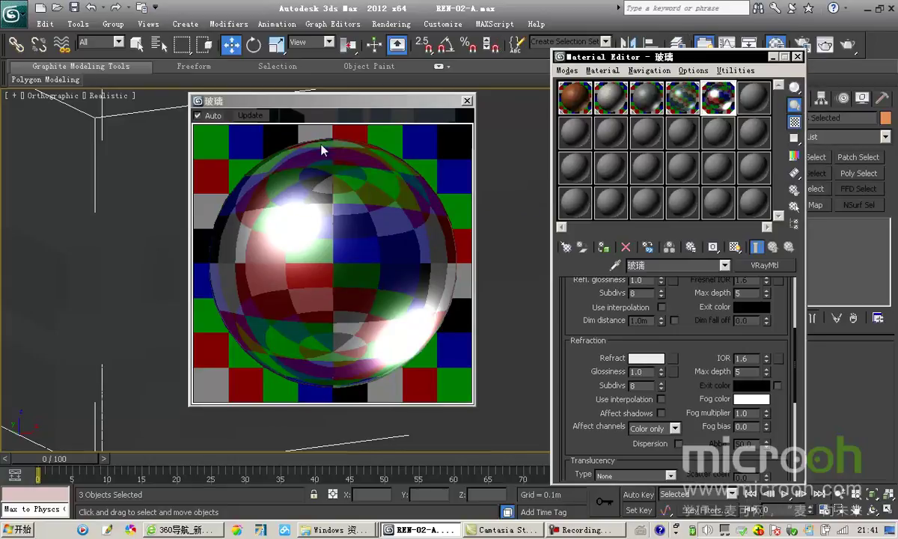
scroll(696, 367, down, 5)
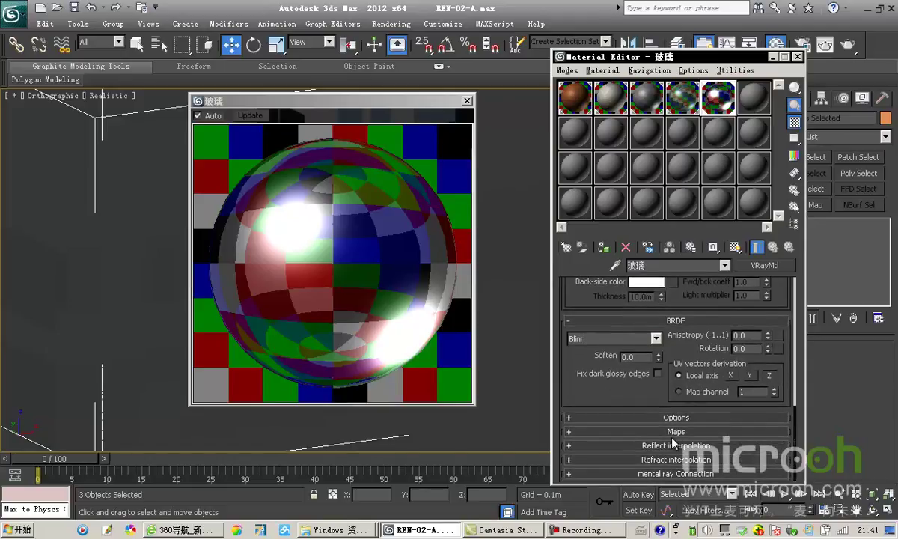
click(672, 434)
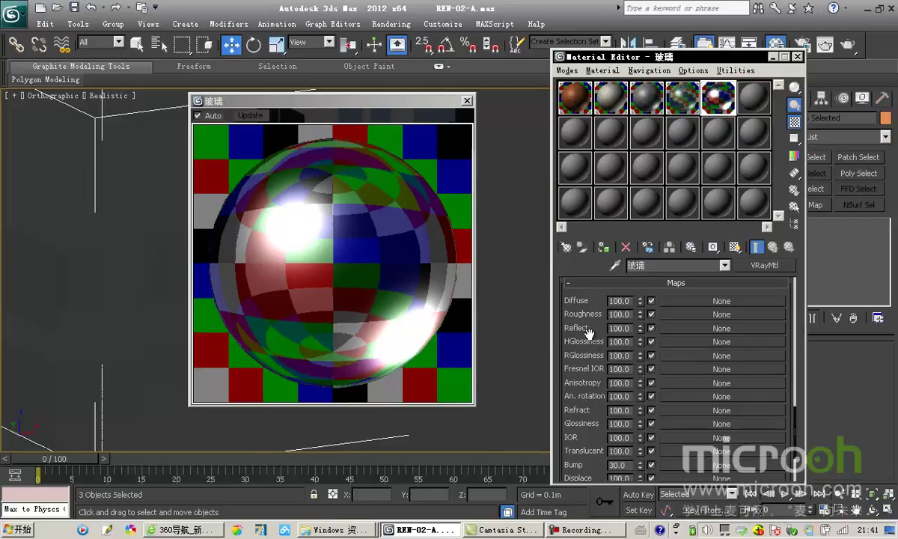
scroll(782, 301, up, 10)
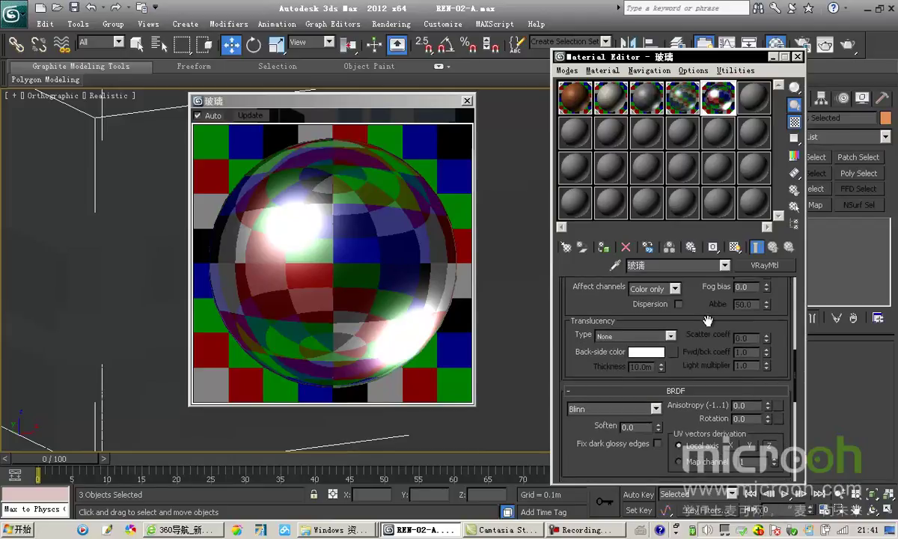
scroll(701, 352, up, 4)
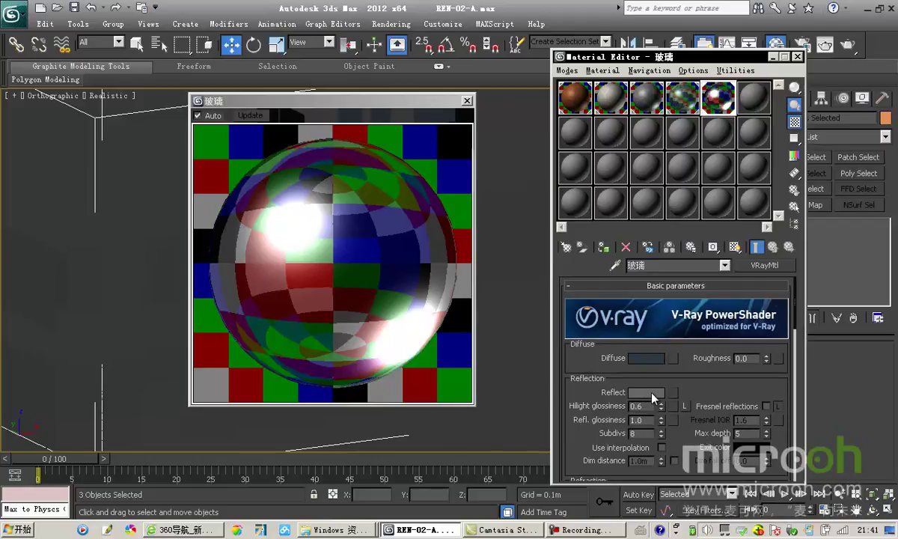
Close the enlarged 玻璃 preview and exit isolation to show the whole building with nothing selected
click(467, 101)
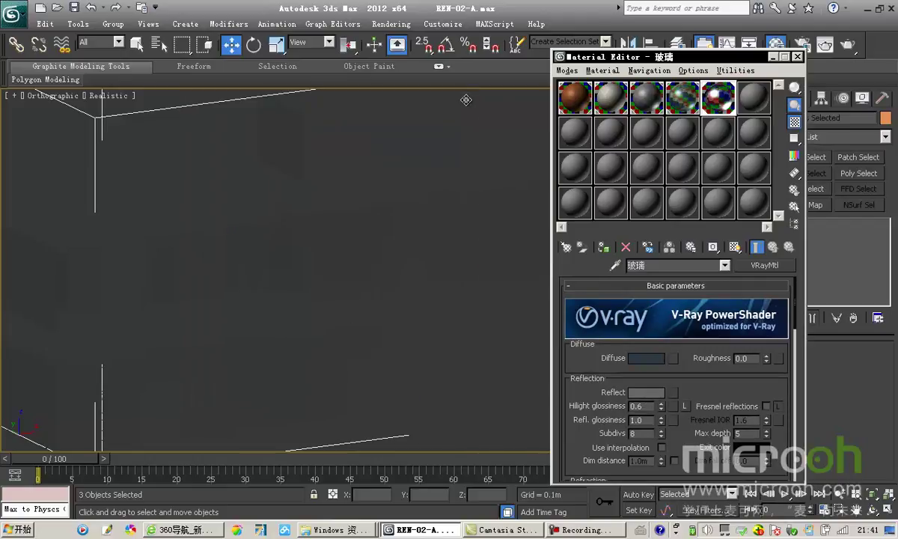
drag(586, 56, 611, 184)
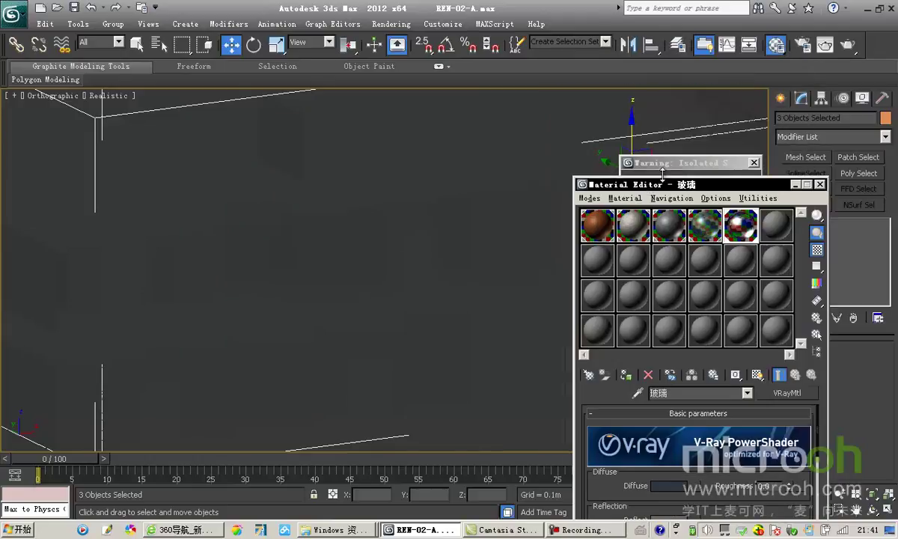
click(709, 155)
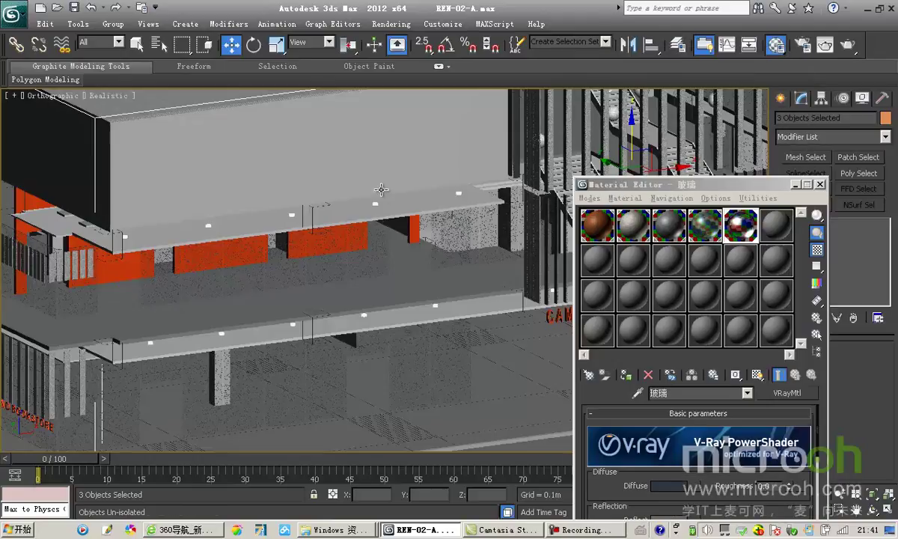
click(401, 138)
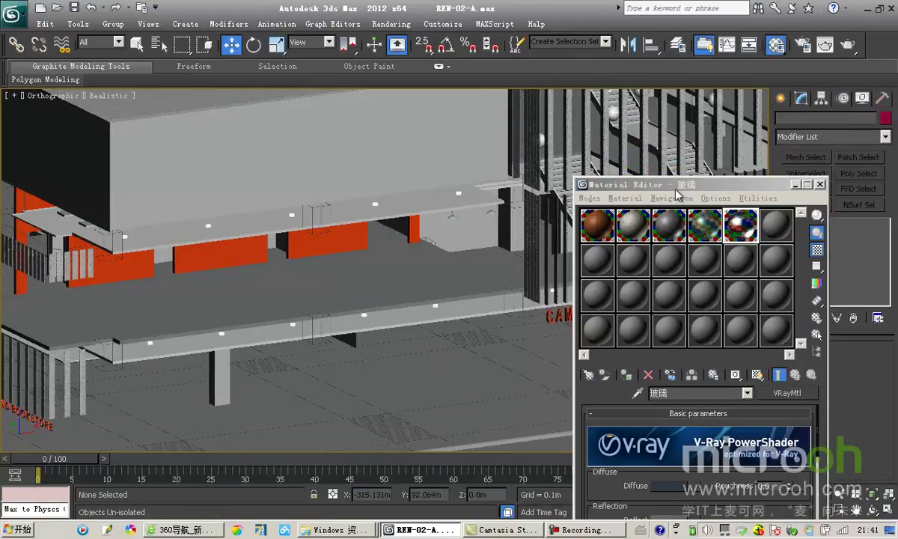
drag(663, 190, 708, 138)
middle_drag(439, 258, 408, 275)
scroll(407, 275, down, 2)
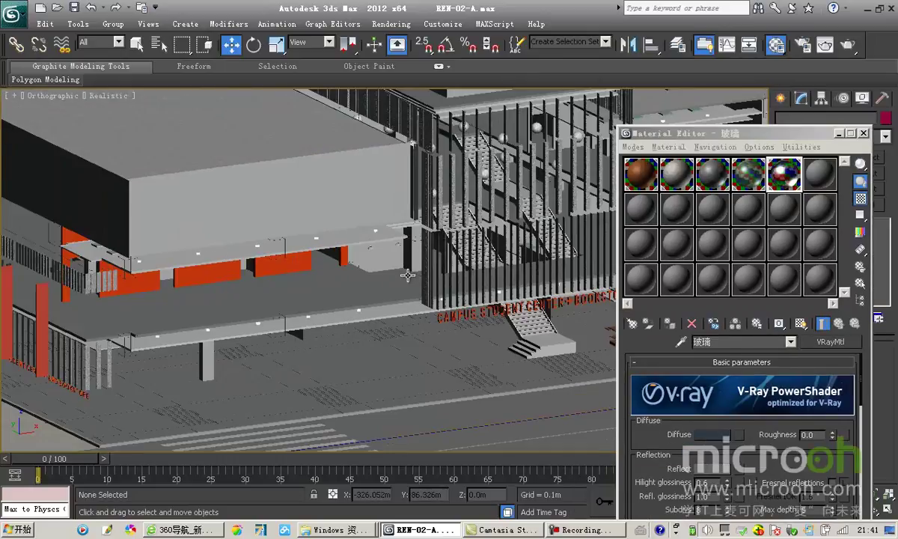